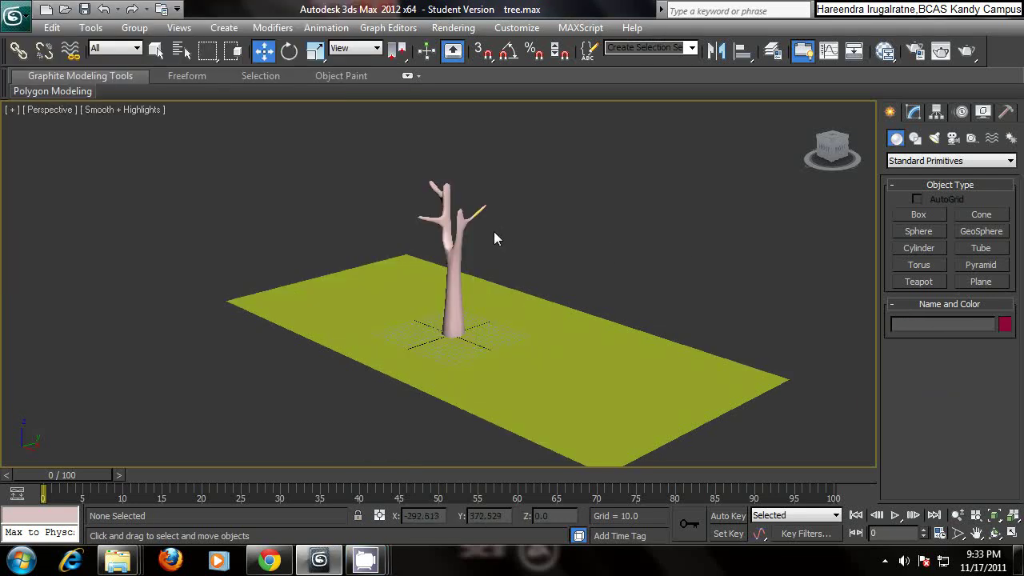
Select the pink trunk Box001 and show its MeshSmooth over Editable Poly stack in the Modify panel.
mouse_move(483, 276)
middle_mouse_down("alt")
mouse_move(504, 276)
mouse_move(444, 284)
mouse_move(494, 263)
mouse_move(471, 280)
middle_mouse_up("alt")
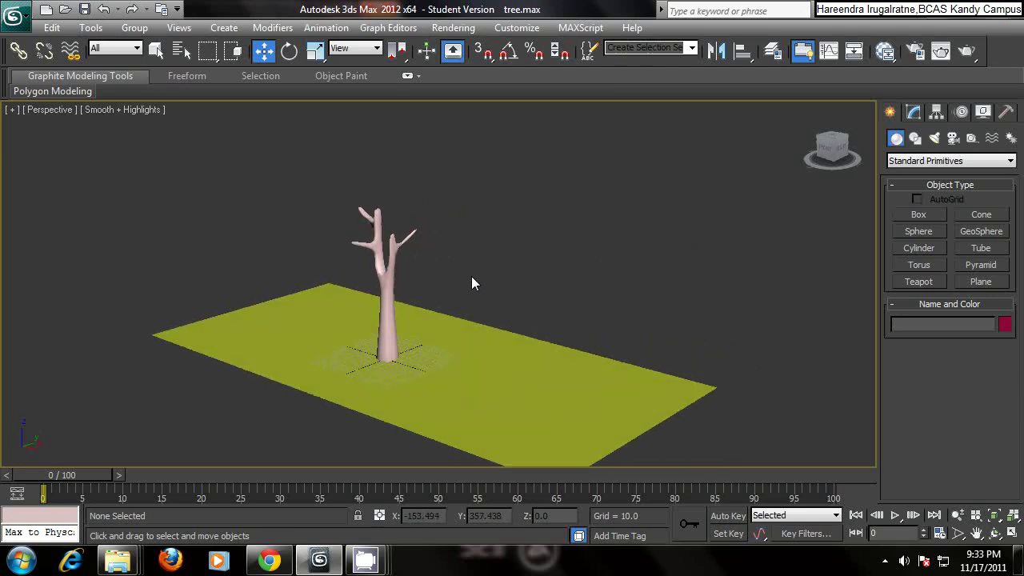
middle_click_drag(452, 285, 457, 260, "alt")
scroll(419, 271, "up", 5)
scroll(431, 265, "down", 5)
scroll(432, 258, "up", 3)
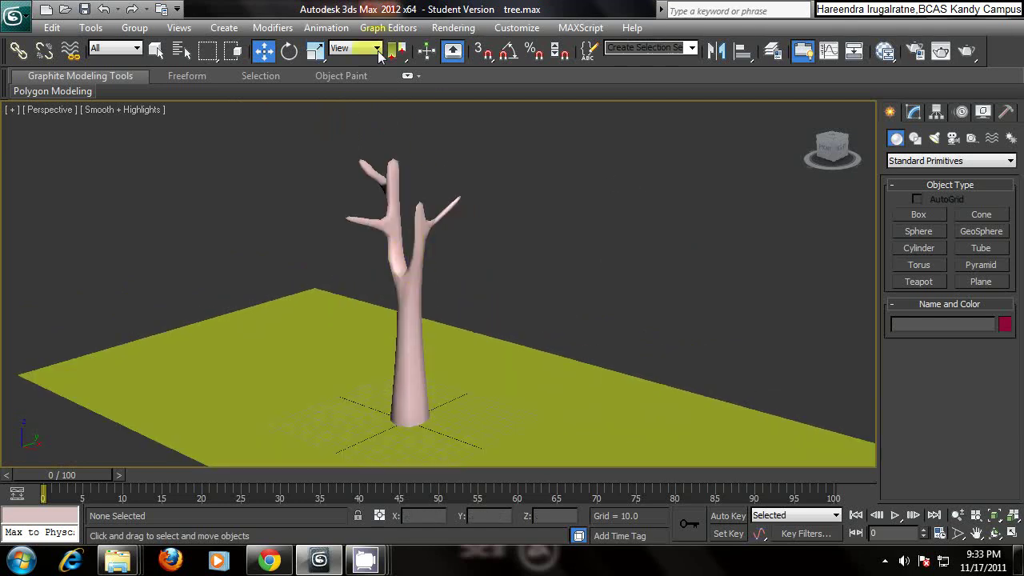
left_click(264, 52)
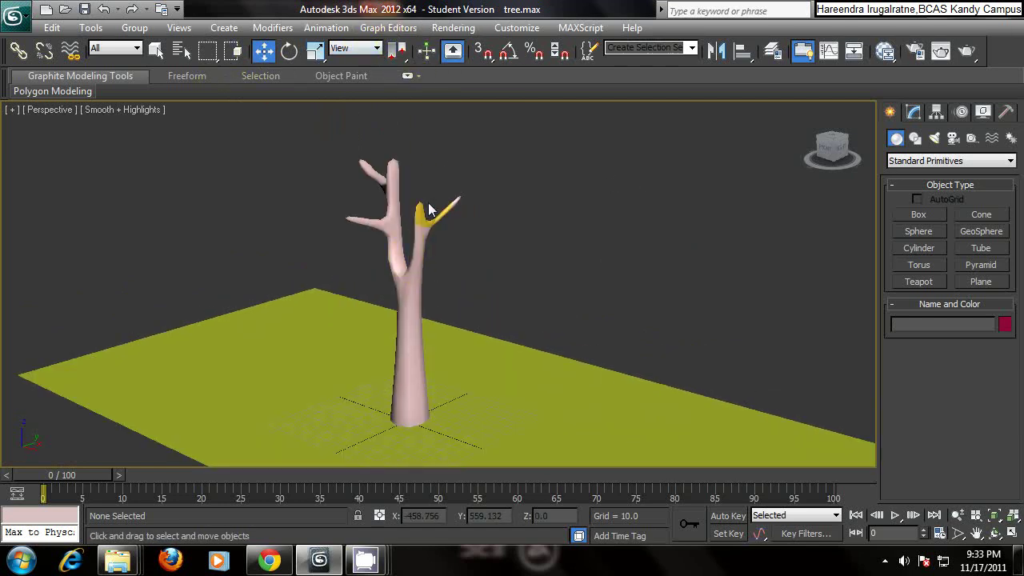
left_click(427, 214)
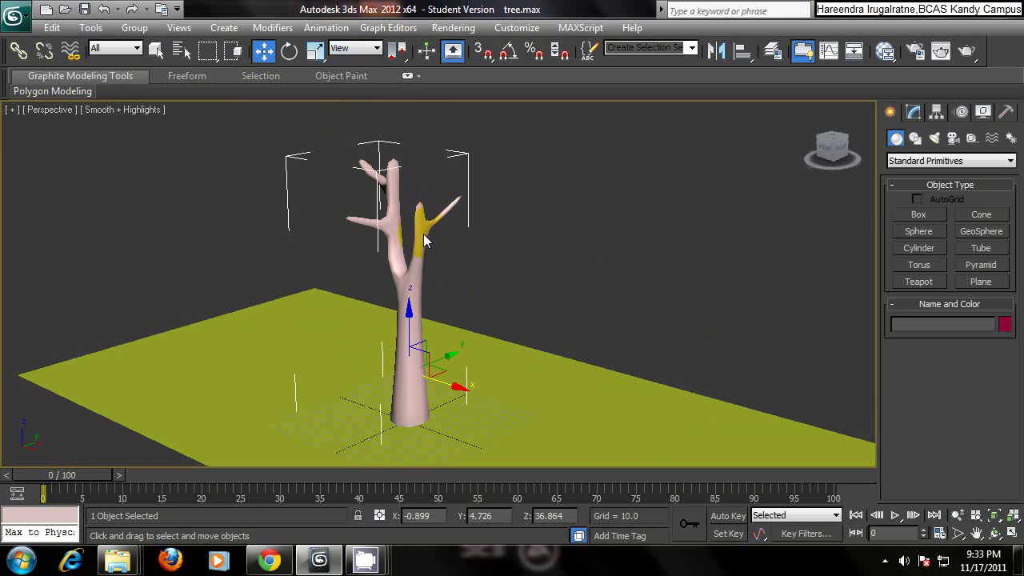
left_click(914, 114)
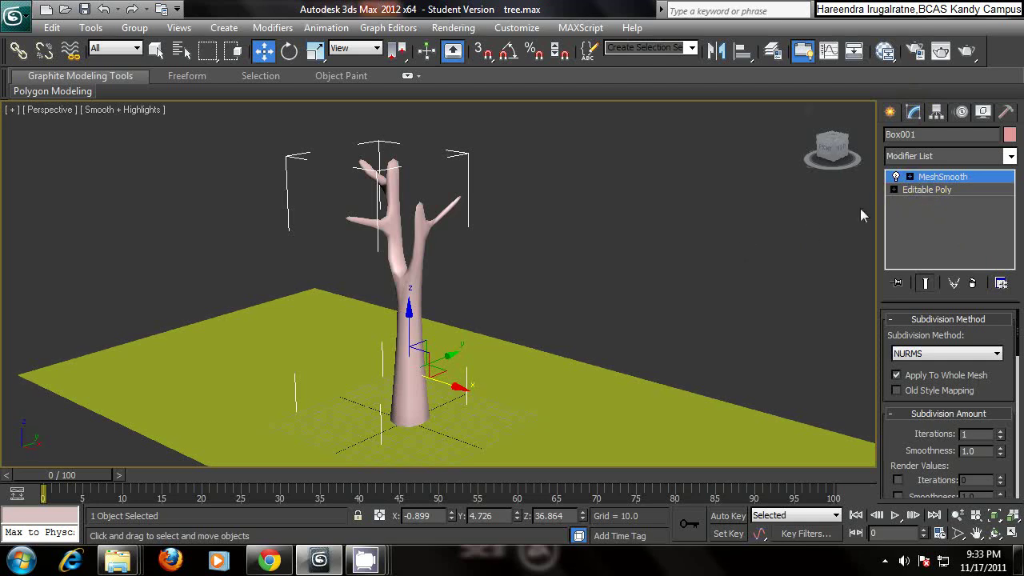
scroll(534, 228, "down", 3)
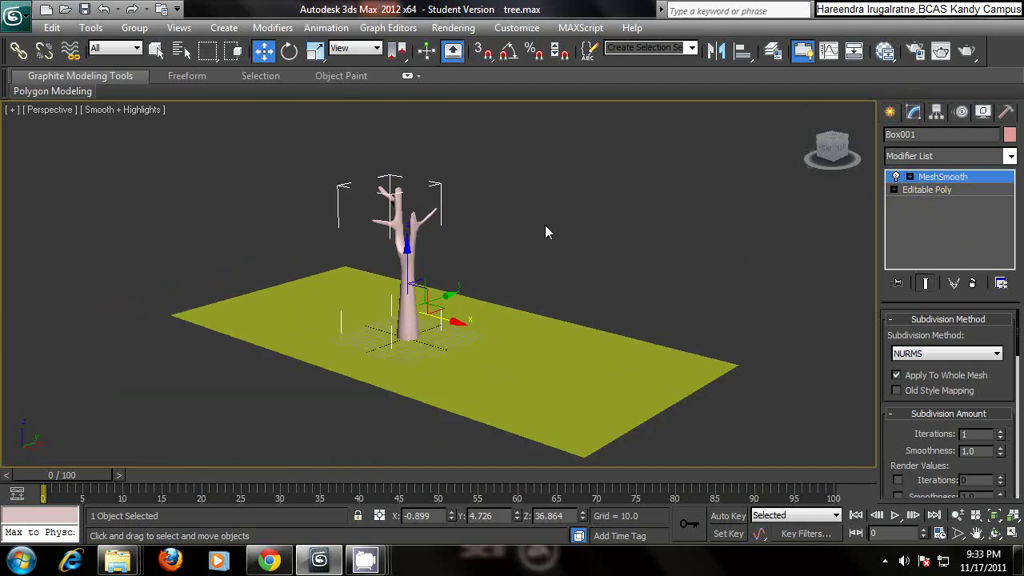
Uniformly scale Plane001 much larger, then box-select the tree and plane together.
left_click(544, 331)
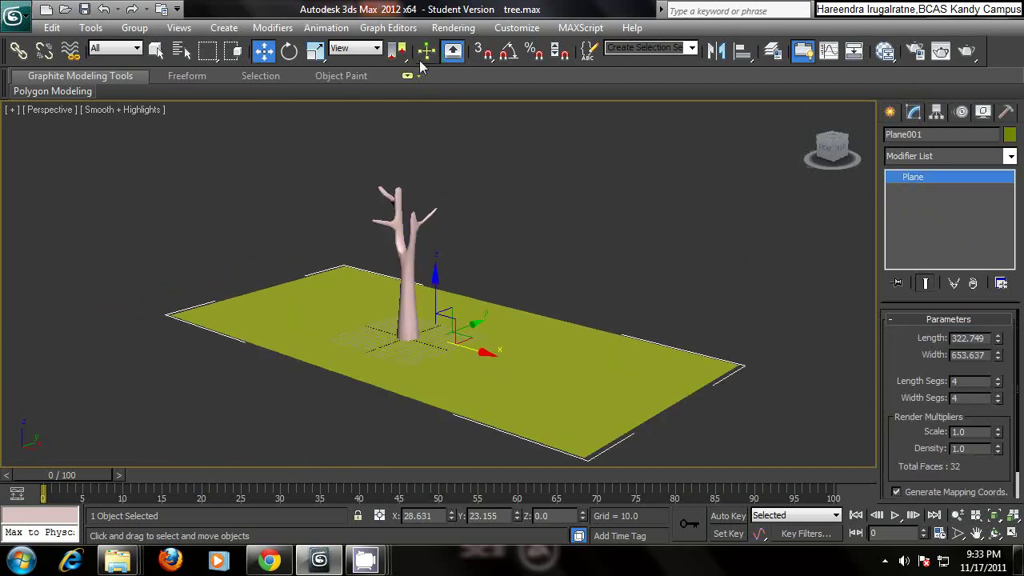
left_click(315, 50)
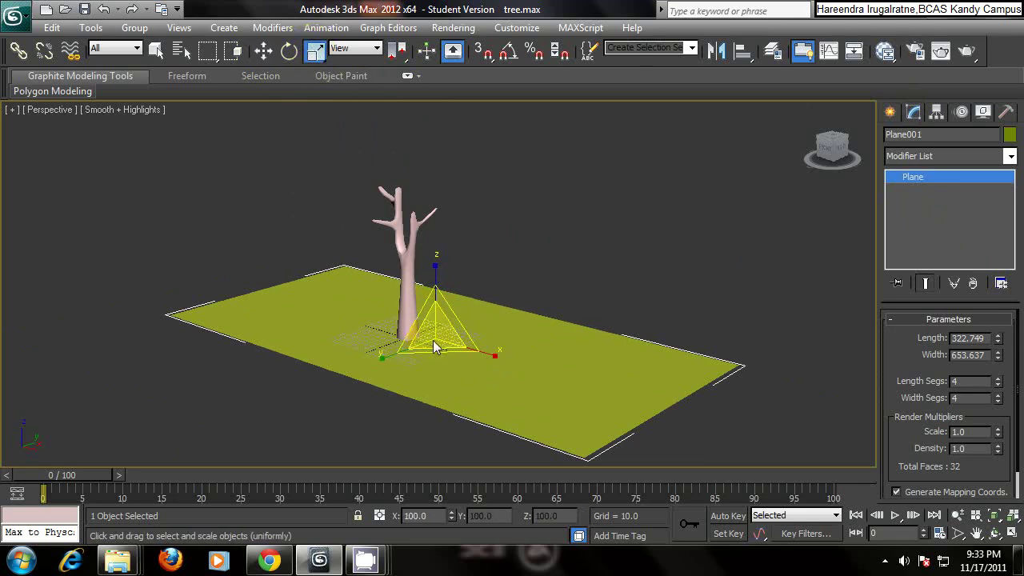
left_click_drag(433, 340, 442, 322)
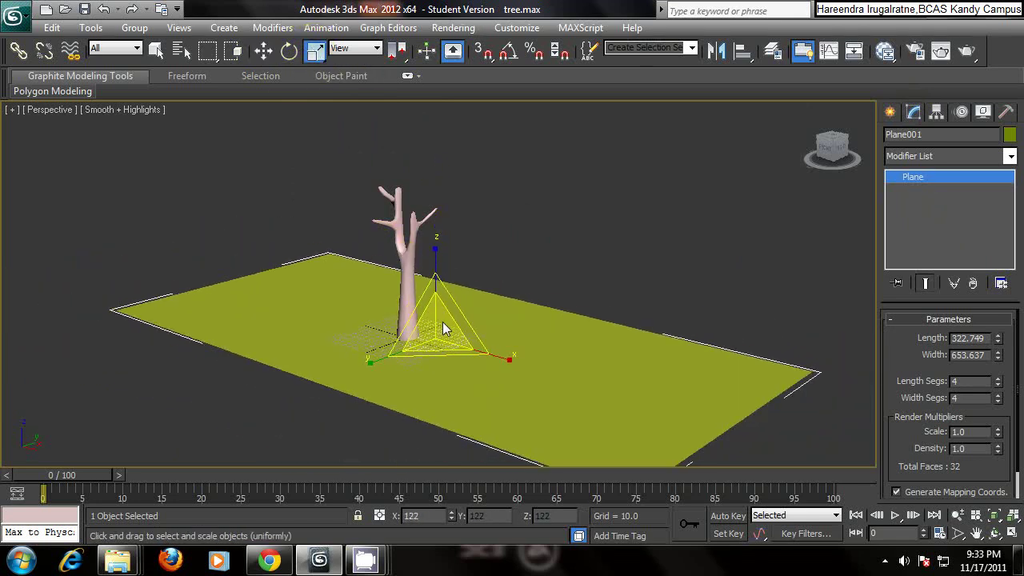
left_click_drag(382, 362, 348, 406)
left_click(485, 232)
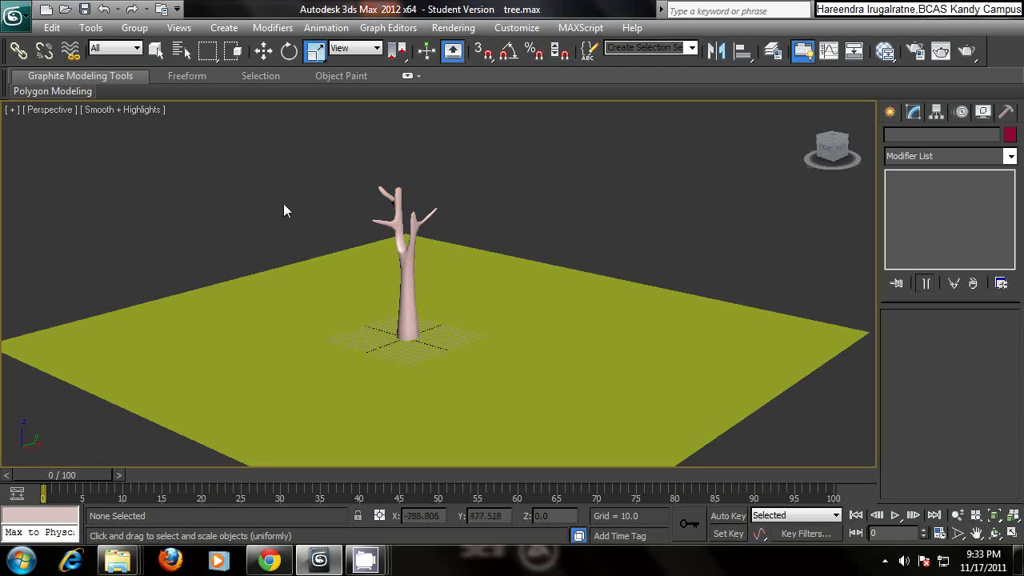
left_click_drag(245, 171, 539, 319)
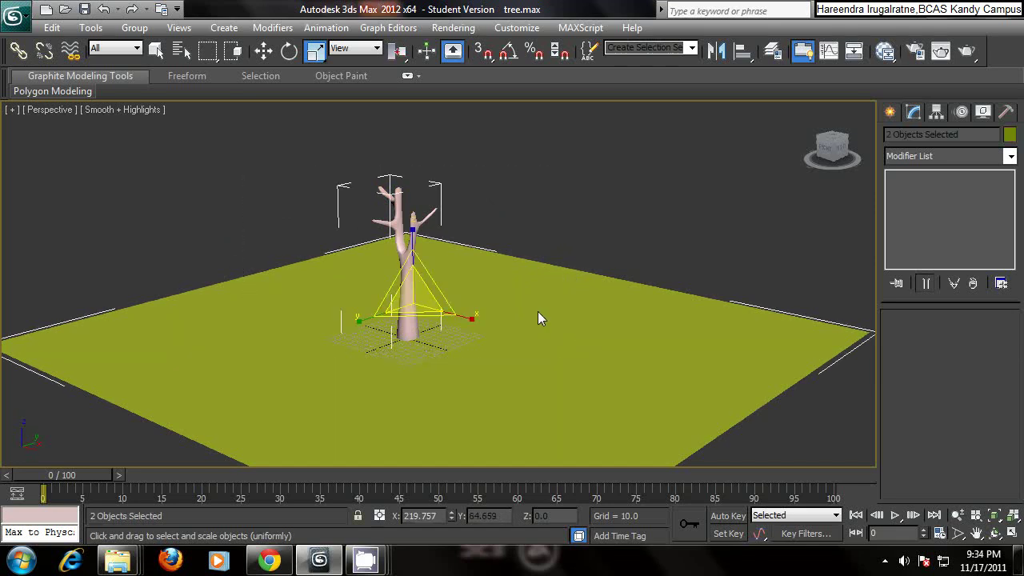
Hide the selected tree trunk and ground plane with Hide Selection from the quad menu.
right_click(512, 175)
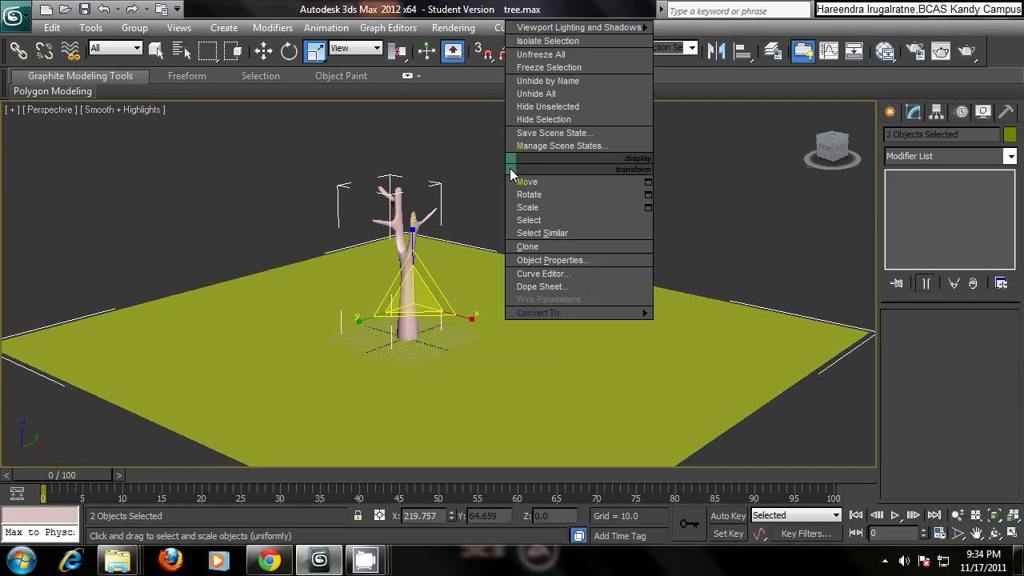
left_click(545, 119)
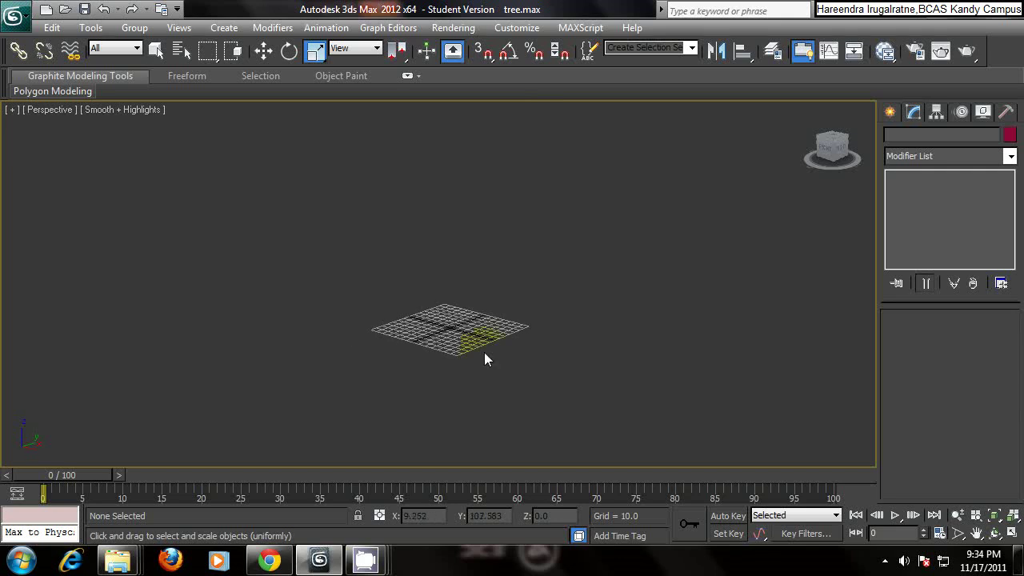
scroll(486, 352, "up", 5)
scroll(483, 322, "down", 6)
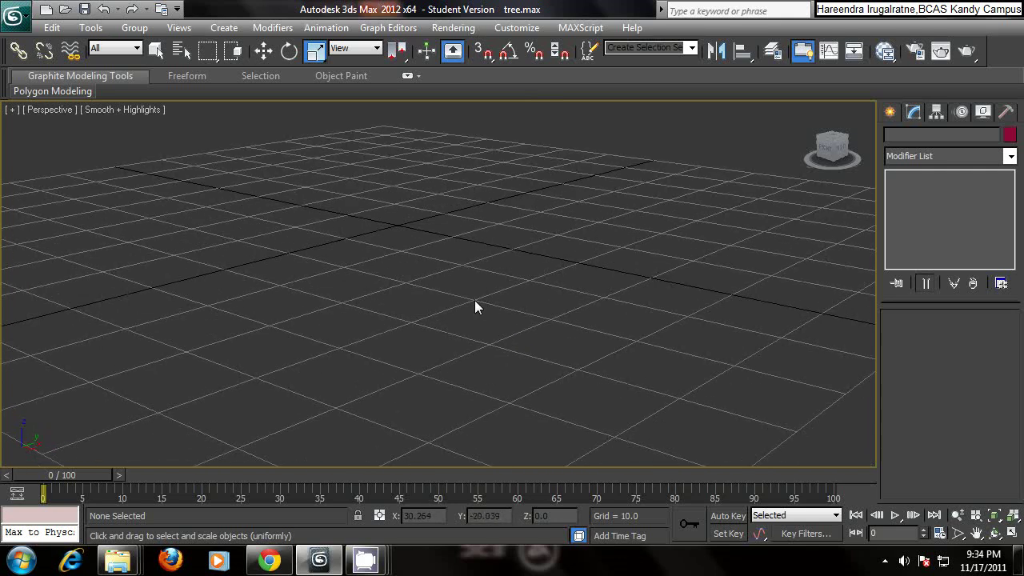
Orbit the empty grid and return the view to the ViewCube home angle.
middle_click_drag(455, 287, 490, 265, "alt")
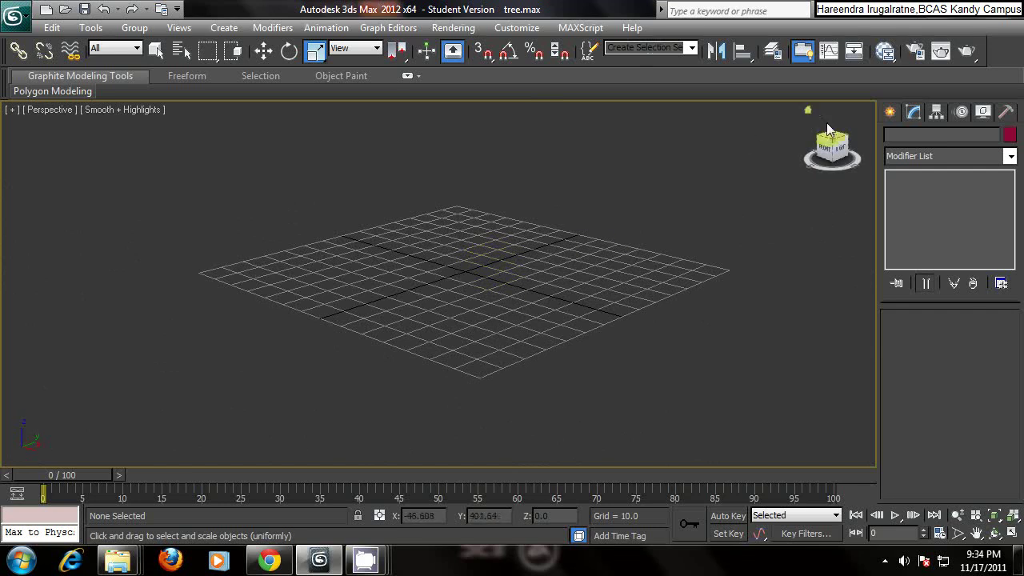
left_click(807, 111)
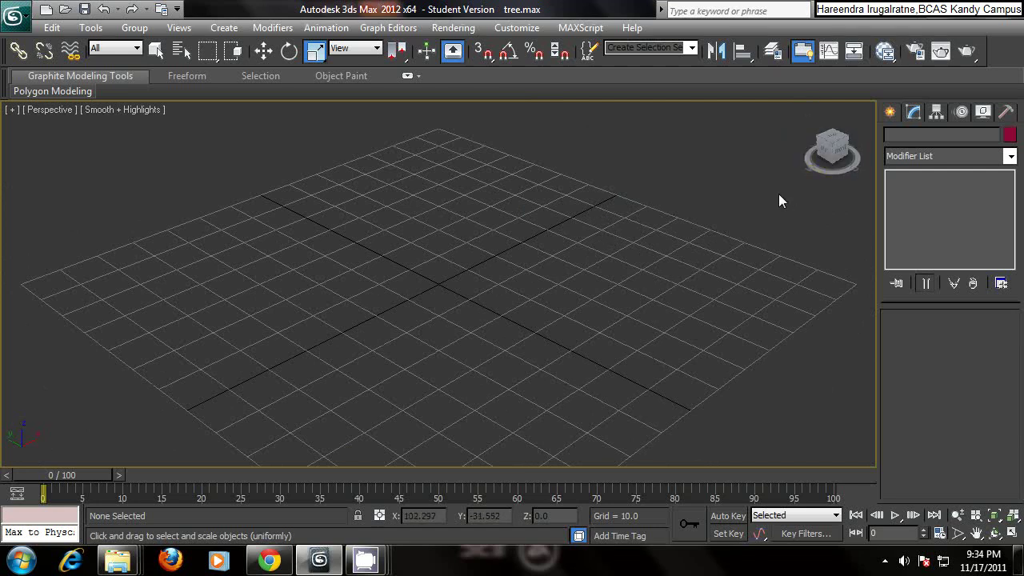
mouse_move(832, 156)
left_mouse_down()
mouse_move(779, 125)
mouse_move(699, 117)
mouse_move(648, 201)
mouse_move(820, 248)
mouse_move(841, 157)
mouse_move(825, 114)
mouse_move(803, 132)
mouse_move(832, 152)
left_mouse_up()
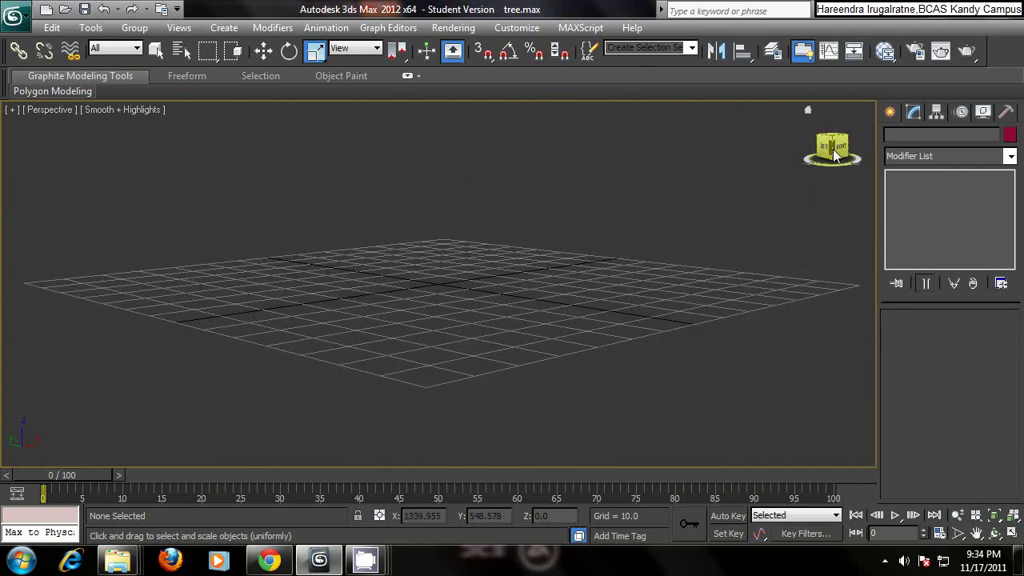
left_click(808, 111)
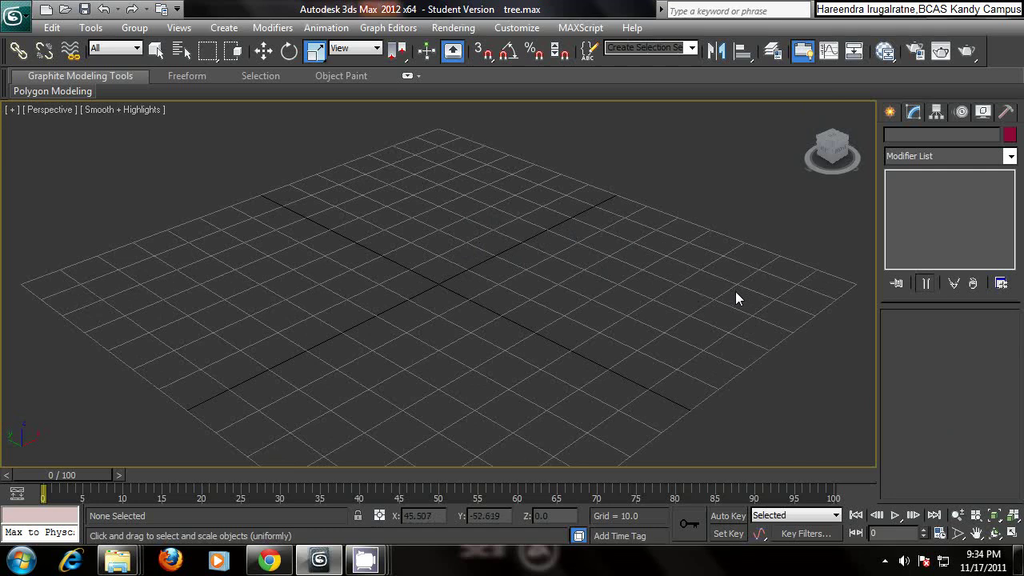
Switch to the four-viewport layout, activate the Top view and maximize it.
left_click(1011, 532)
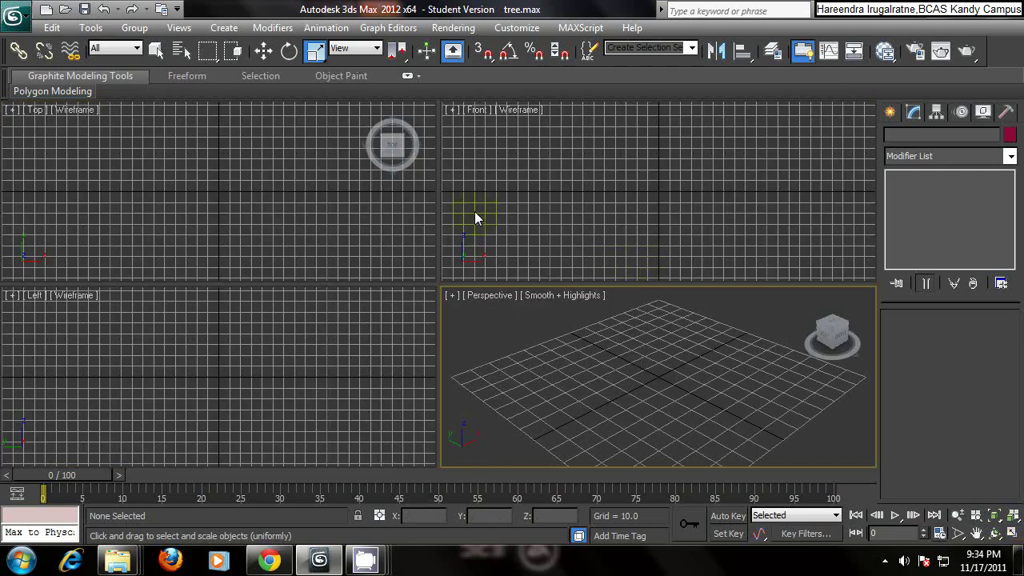
left_click(362, 305)
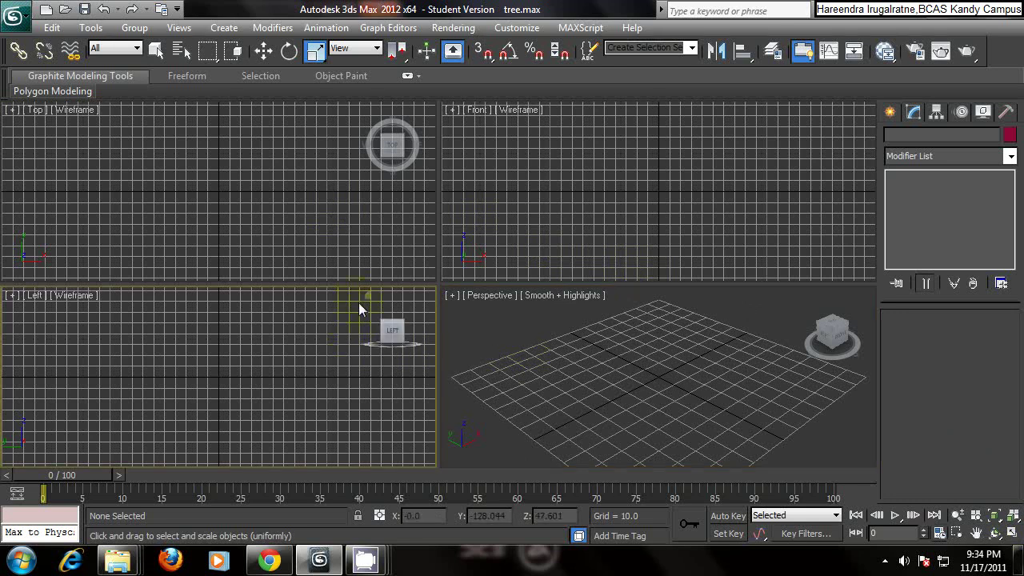
left_click(412, 270)
left_click(497, 223)
left_click(510, 379)
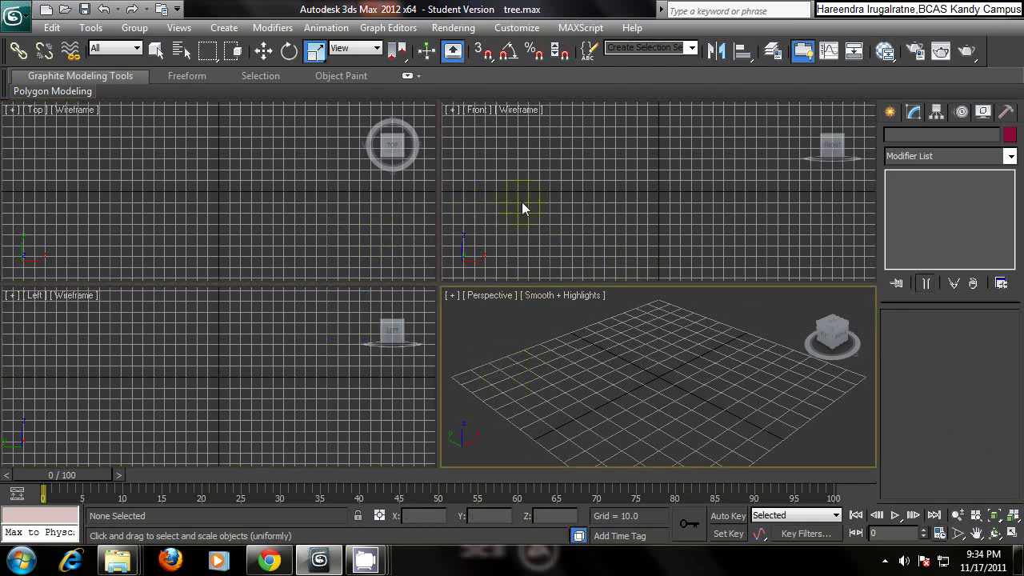
left_click(279, 207)
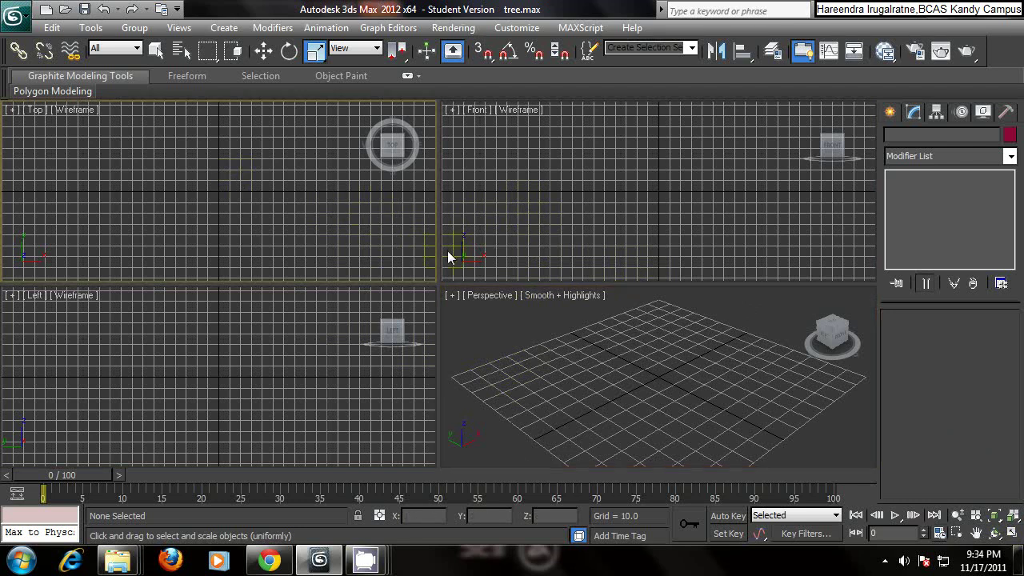
left_click(1014, 534)
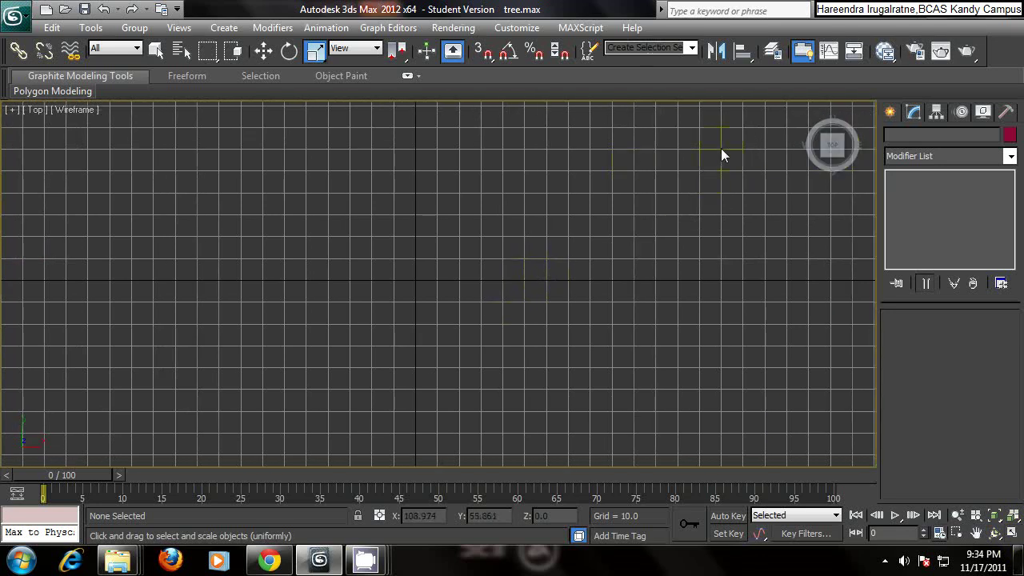
Pick the Line tool from Create > Shapes > Splines.
left_click(890, 114)
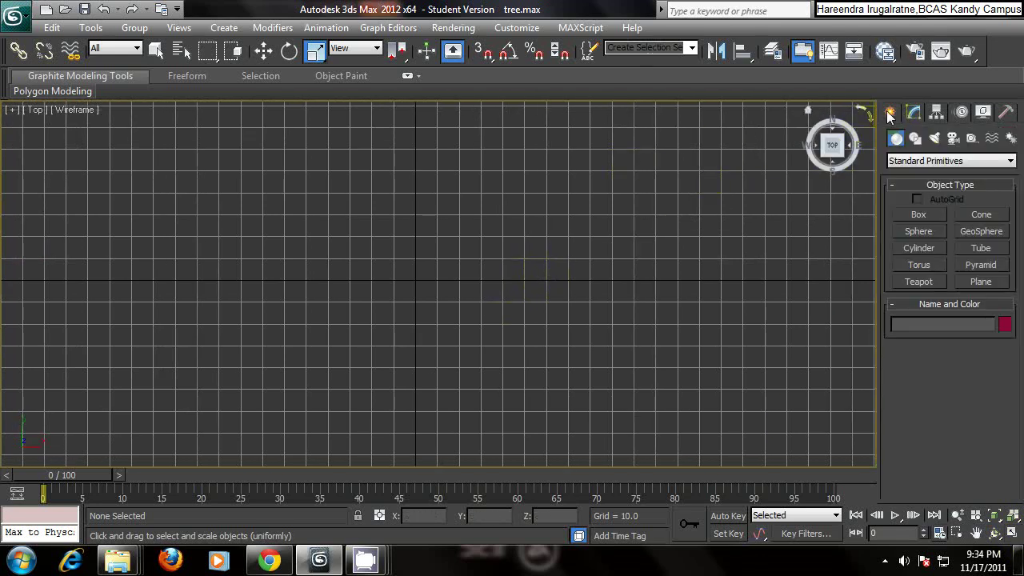
left_click(916, 139)
left_click(924, 228)
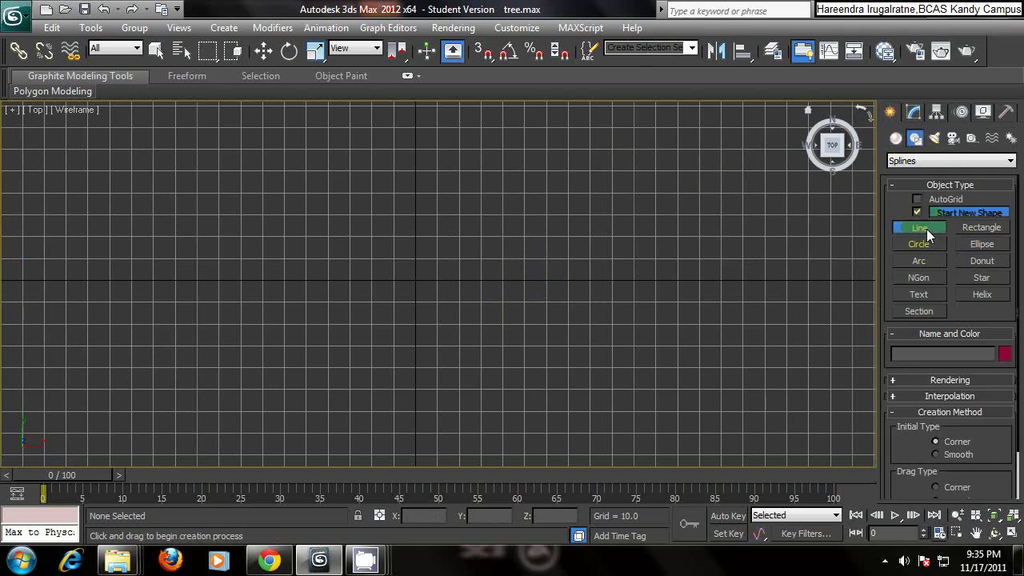
scroll(519, 240, "up", 3)
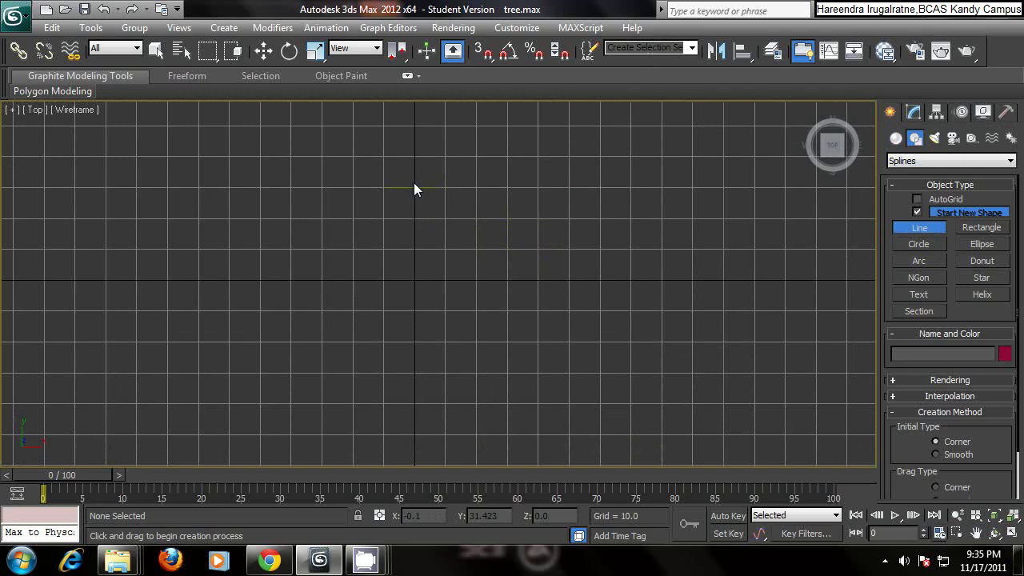
Start the leaf outline with eight zigzag points running down its right side.
left_click(414, 183)
left_click(459, 179)
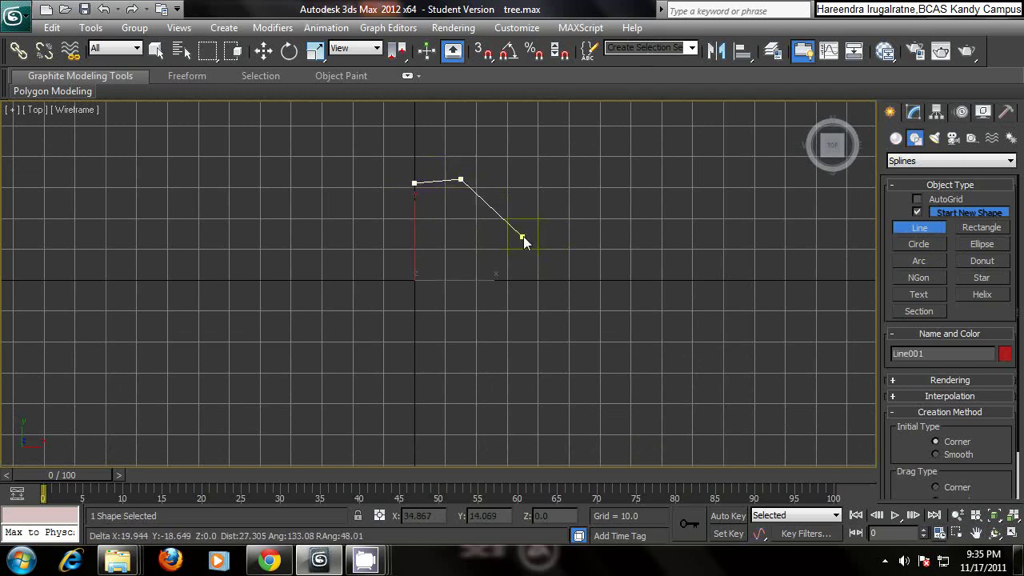
left_click(528, 236)
left_click(482, 224)
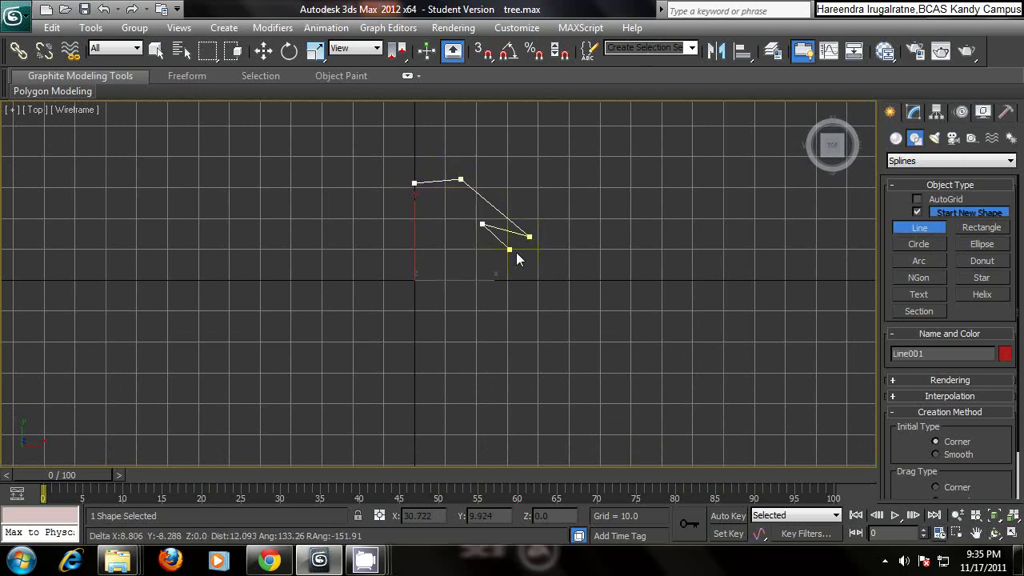
left_click(542, 273)
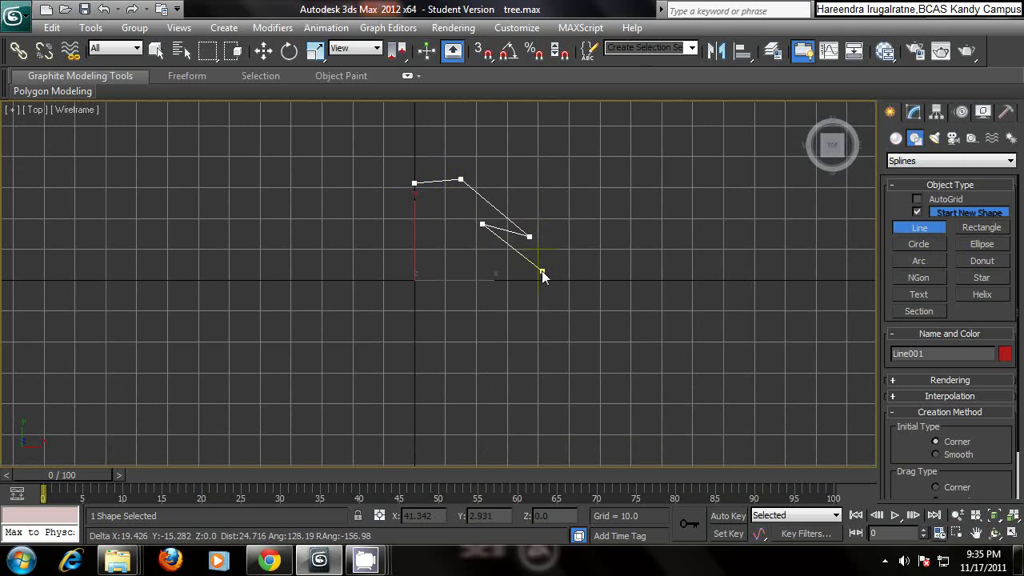
left_click(495, 262)
left_click(540, 314)
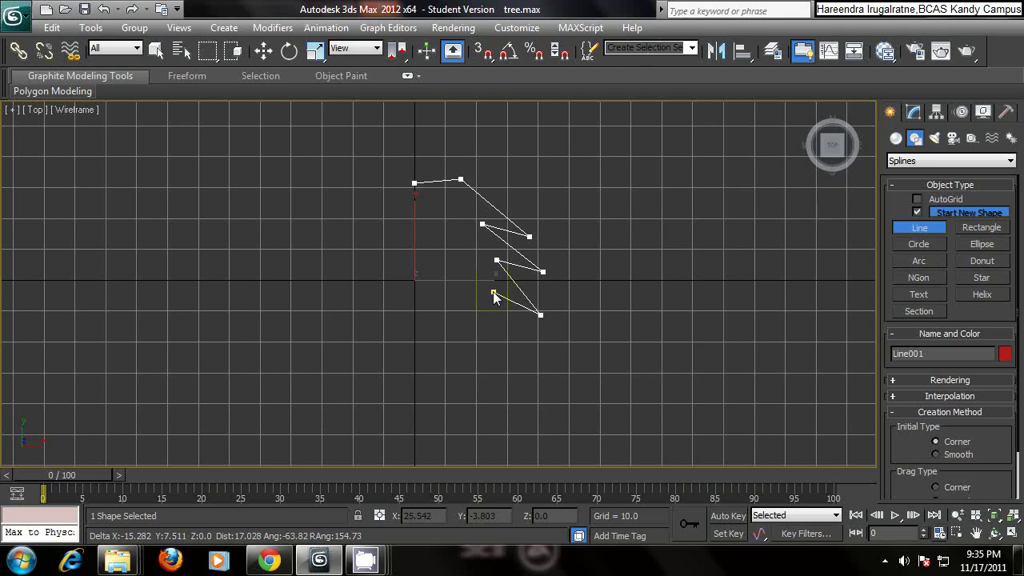
left_click(509, 298)
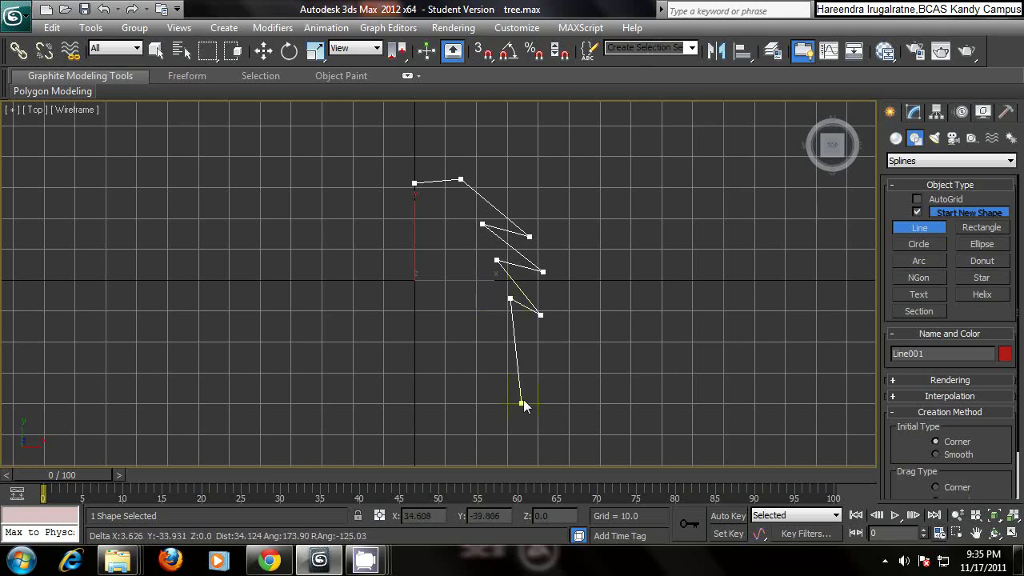
Add the leaf tips and left-side points, then close the spline at the first vertex.
left_click(524, 363)
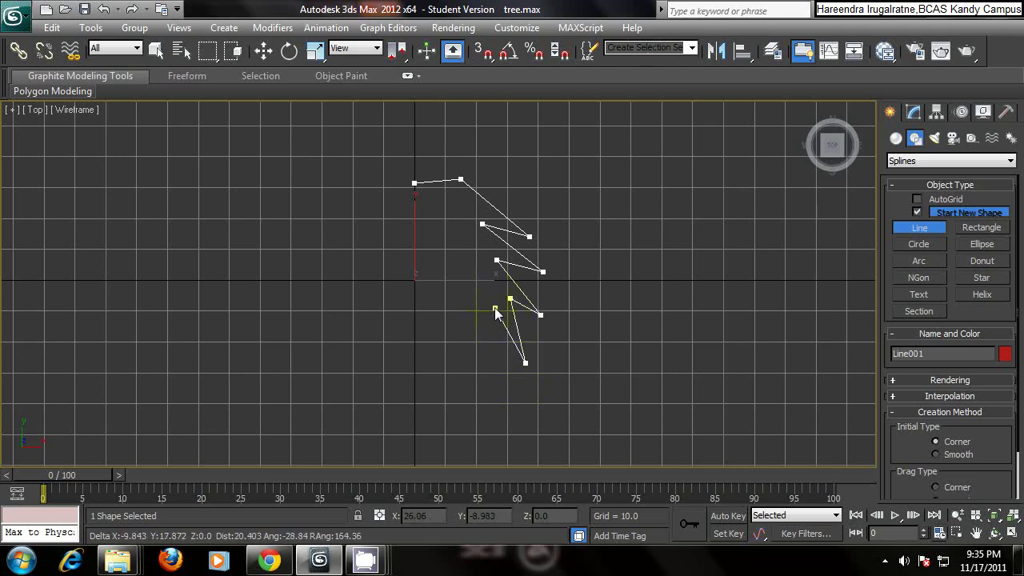
left_click(488, 344)
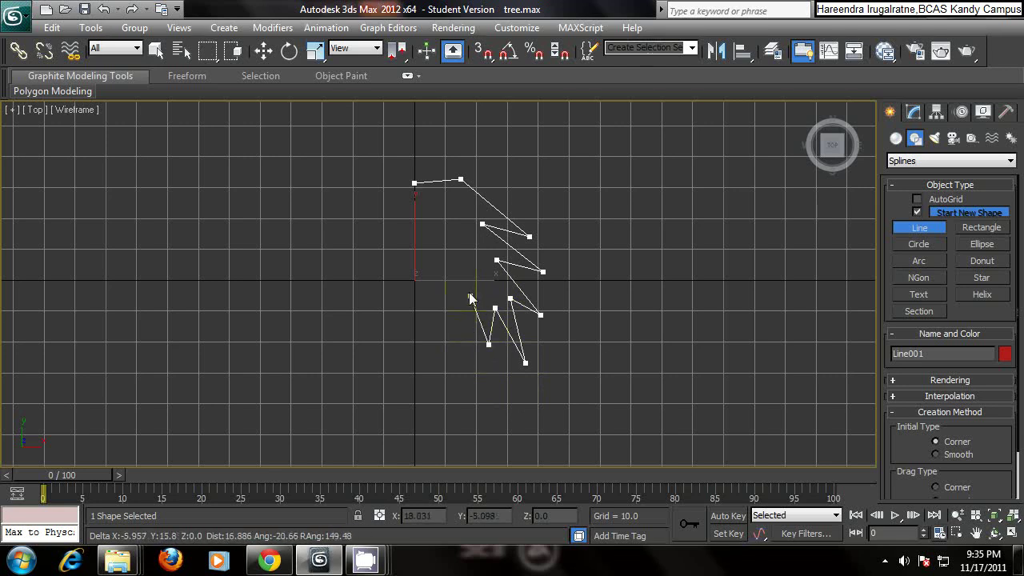
left_click(476, 283)
left_click(457, 333)
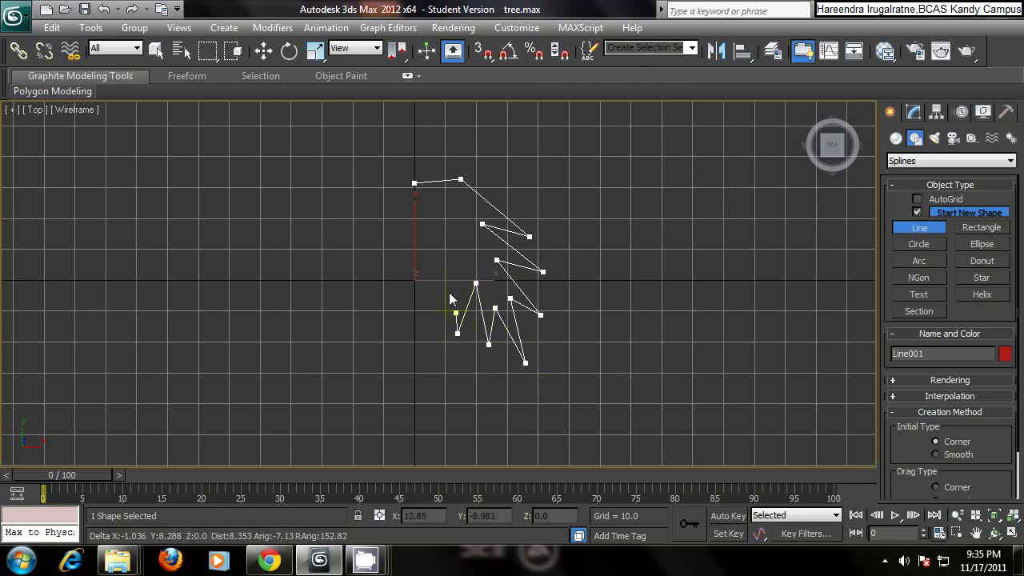
left_click(422, 306)
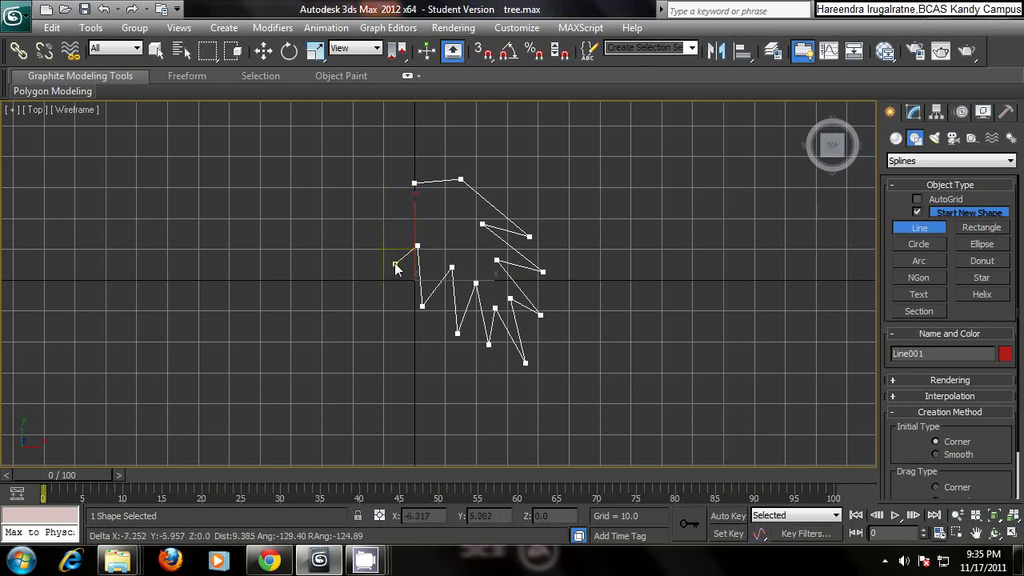
left_click(392, 265)
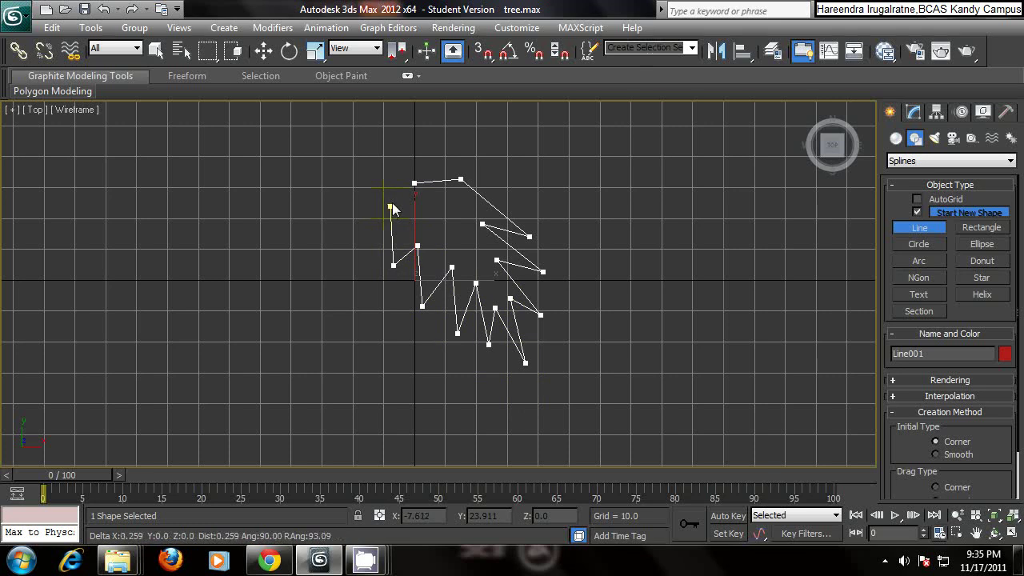
left_click(389, 207)
left_click(413, 184)
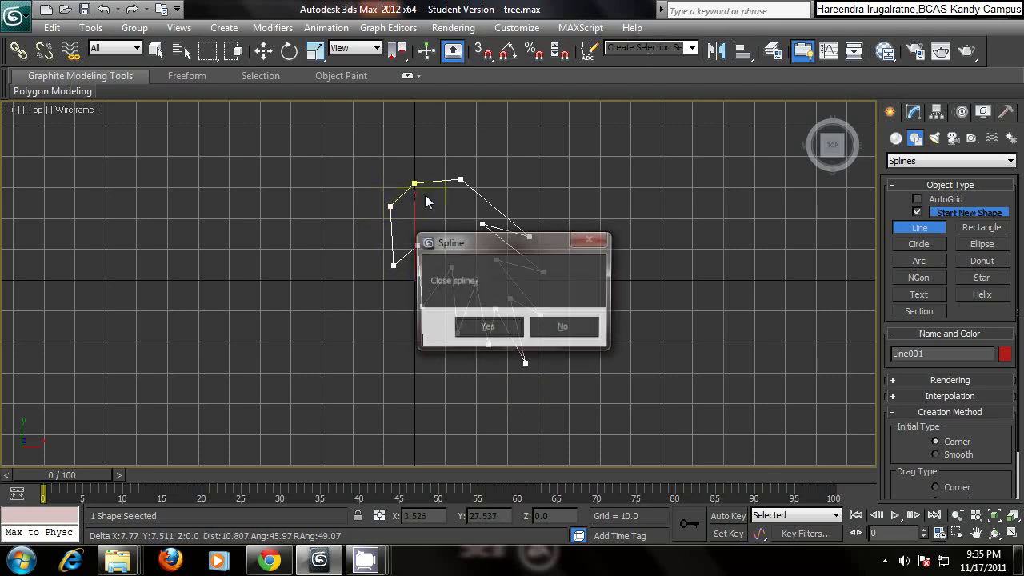
left_click(489, 327)
scroll(563, 277, "up", 5)
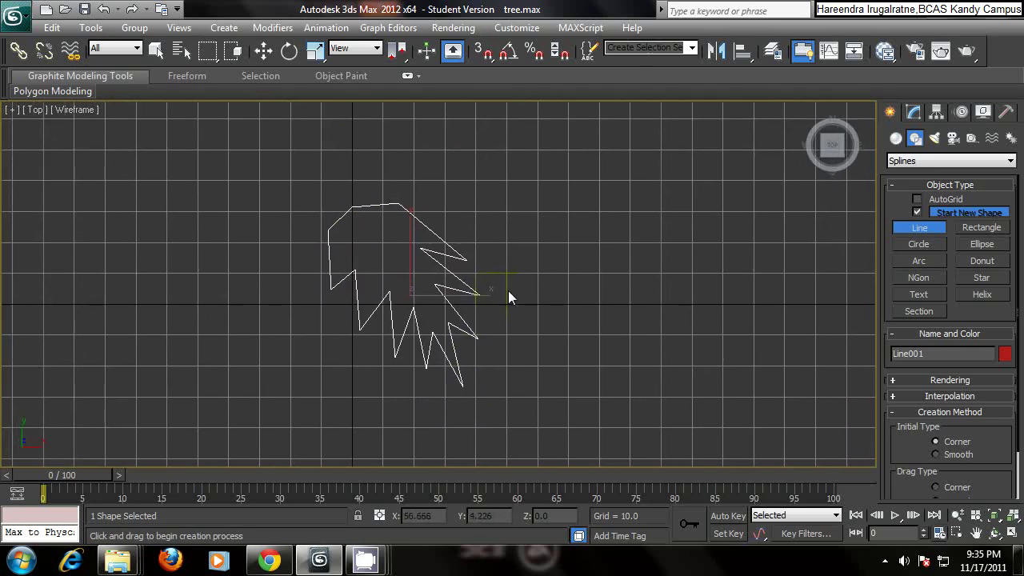
Centre the leaf outline in the Top view and show Line001's modifier stack.
scroll(480, 280, "down", 3)
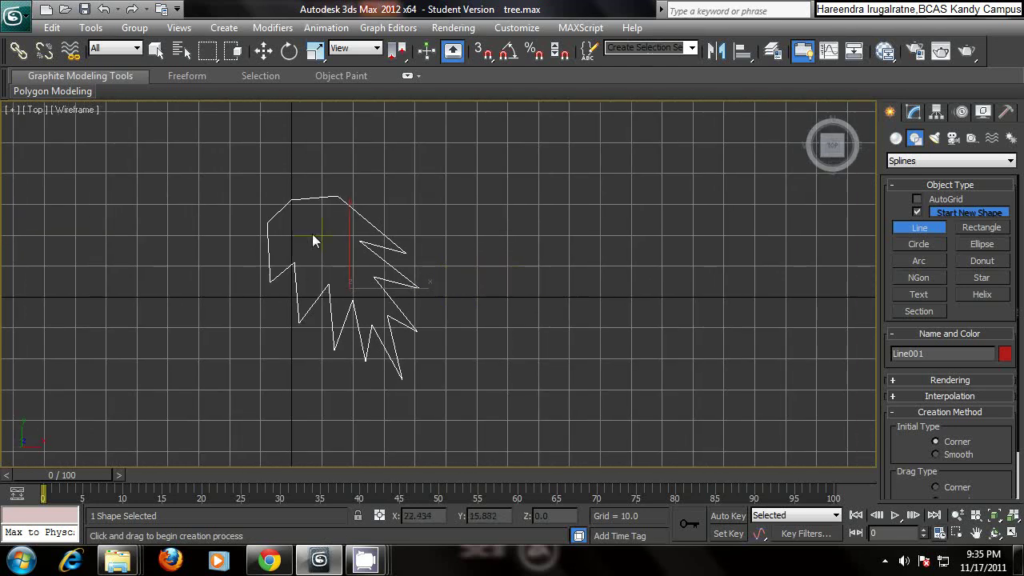
middle_click_drag(447, 251, 550, 213)
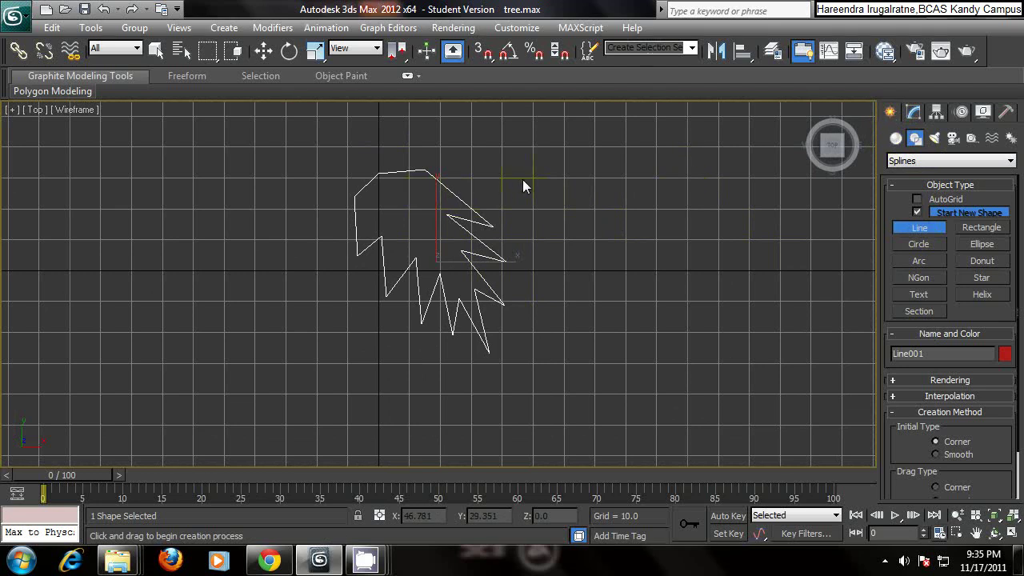
scroll(516, 188, "up", 3)
scroll(444, 256, "down", 1)
scroll(444, 255, "up", 2)
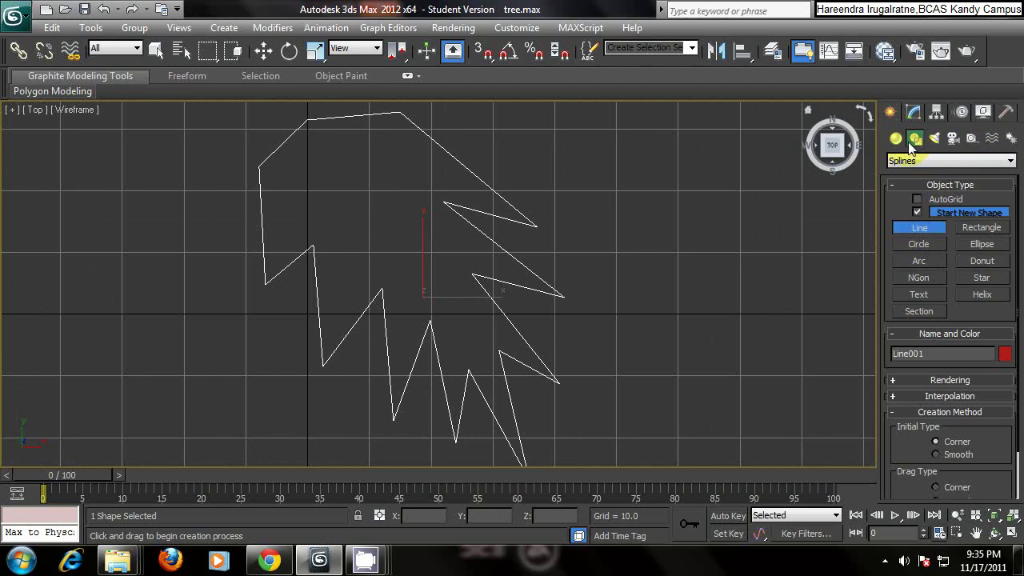
left_click(913, 113)
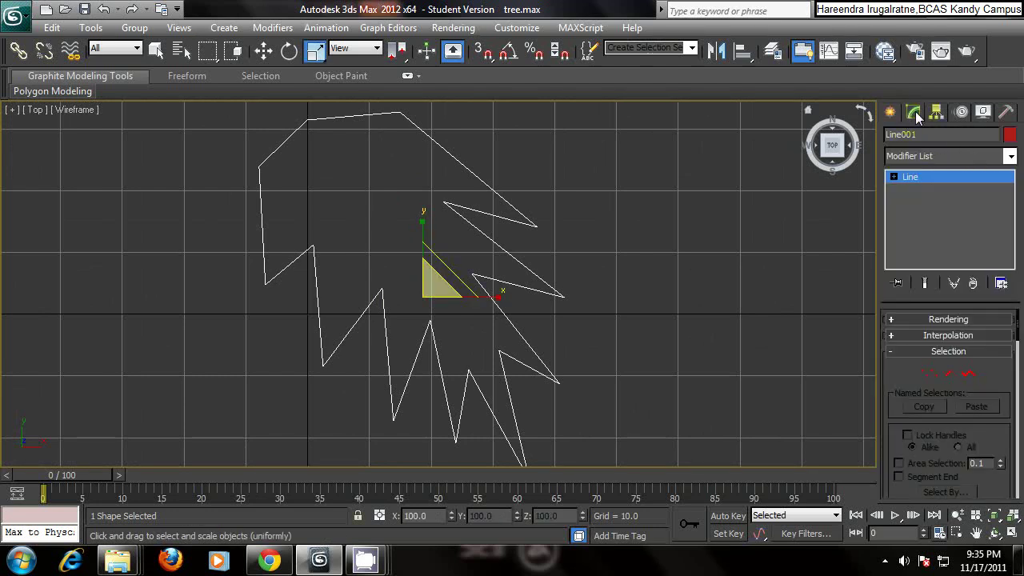
Add an Extrude modifier to Line001 from the Modifier List.
left_click(969, 161)
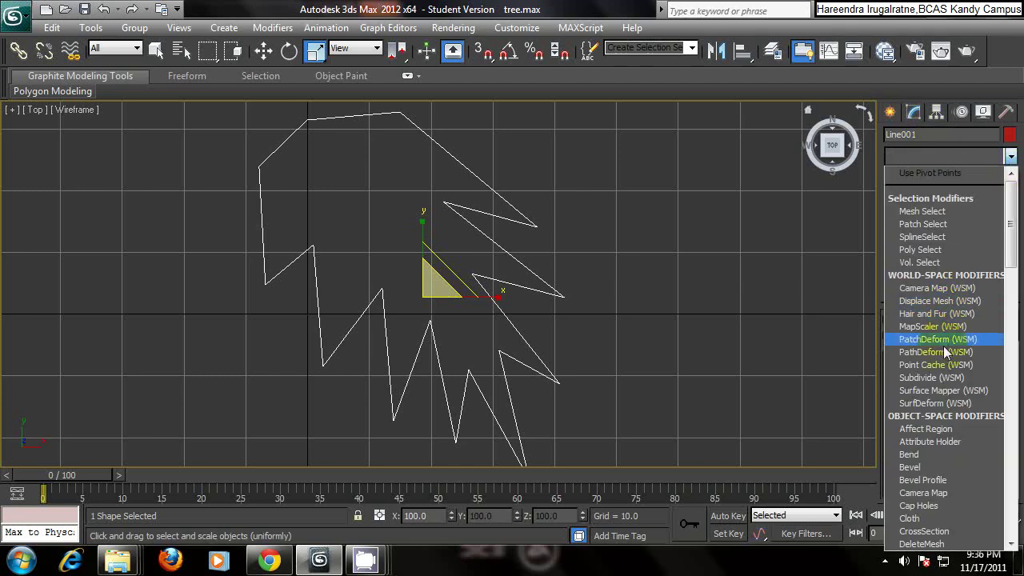
key("e")
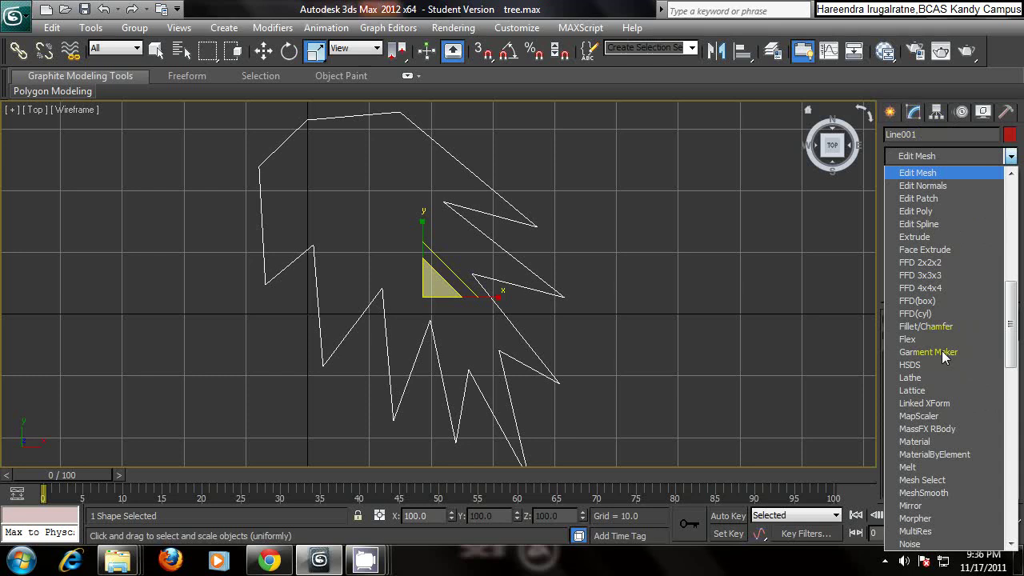
left_click(909, 239)
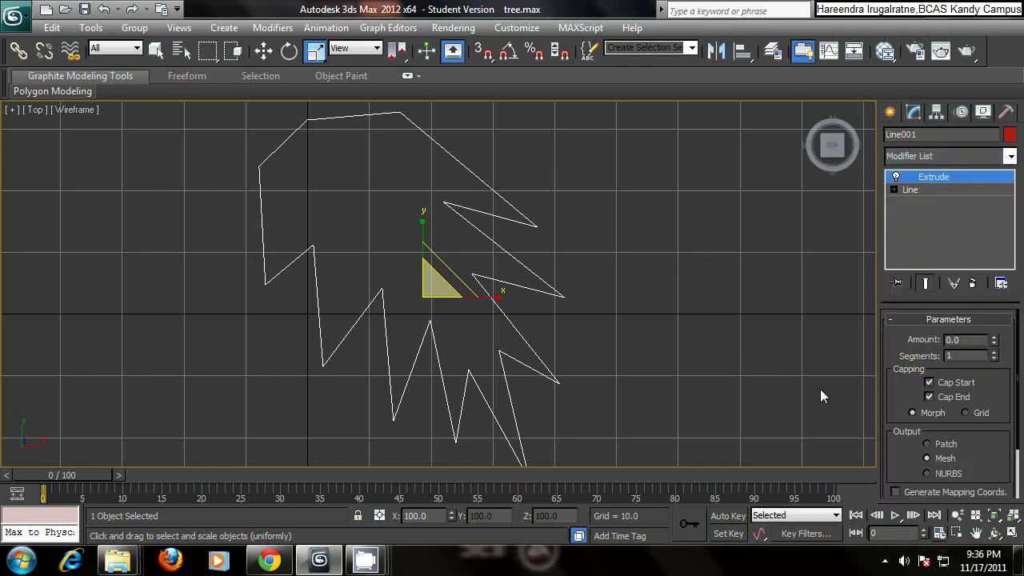
Maximize the Perspective view and make the leaf's object colour dark green.
left_click(1012, 534)
left_click(660, 347)
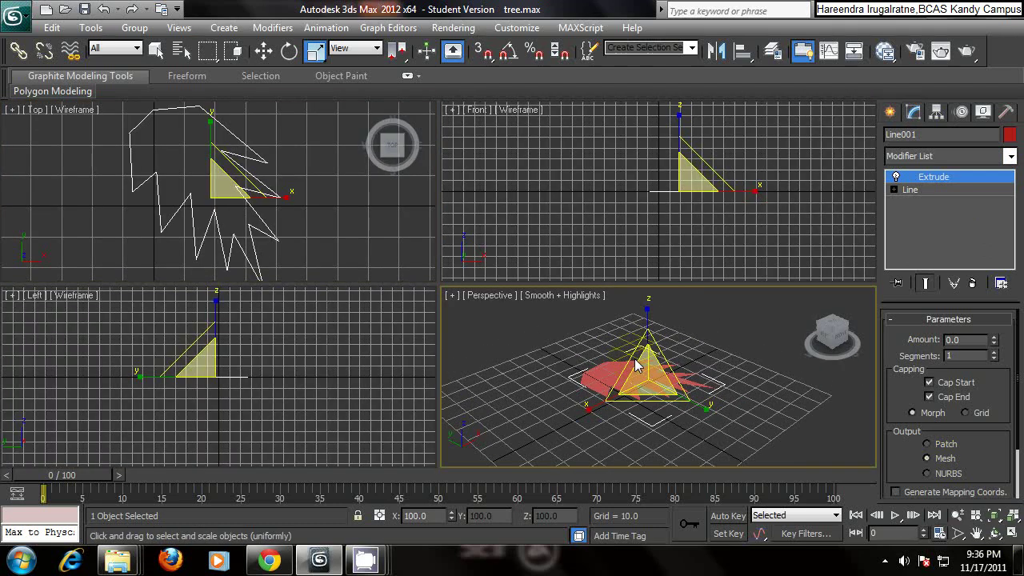
left_click(1011, 534)
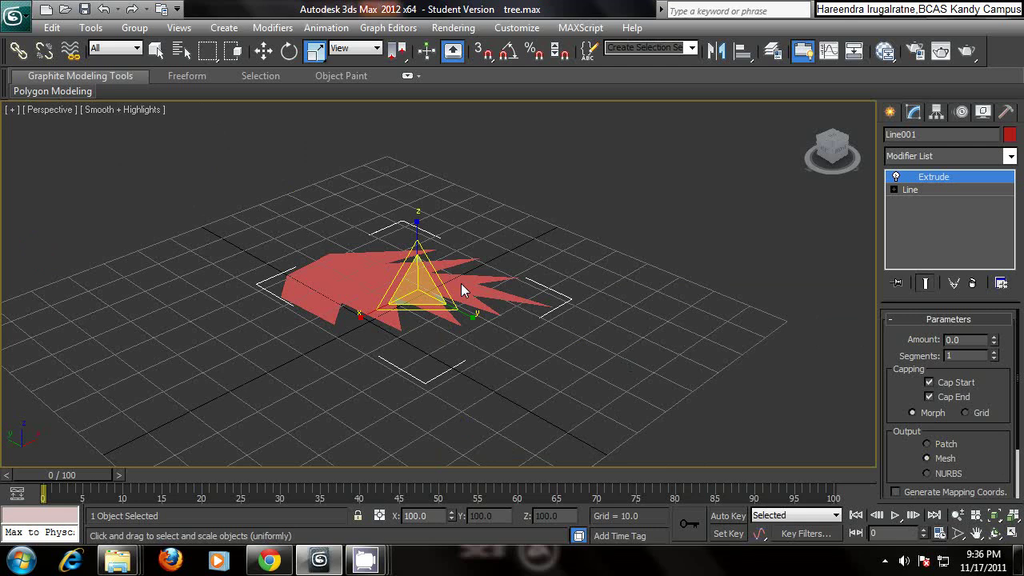
middle_click_drag(467, 274, 595, 272, "alt")
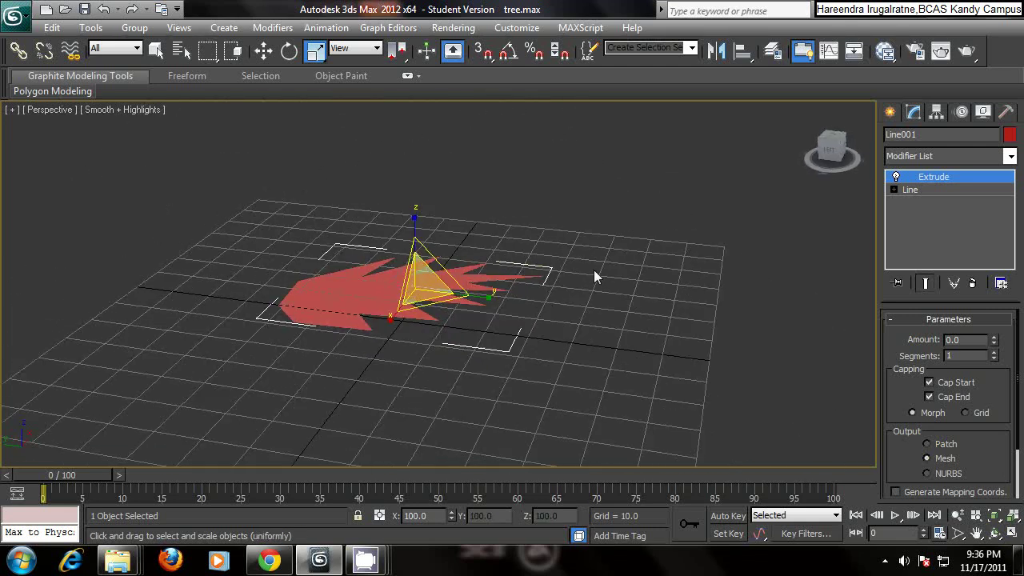
left_click(1009, 135)
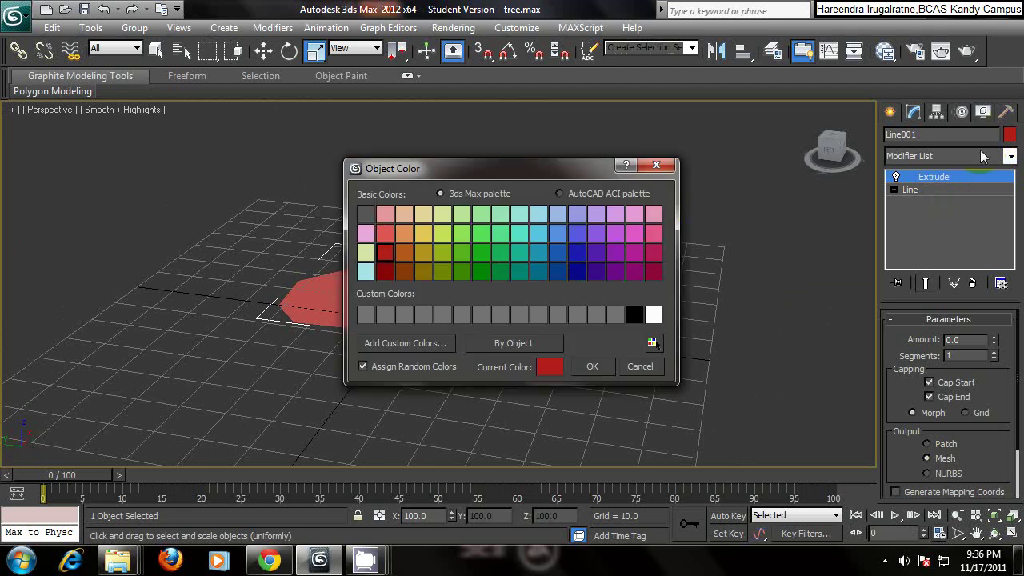
left_click(480, 271)
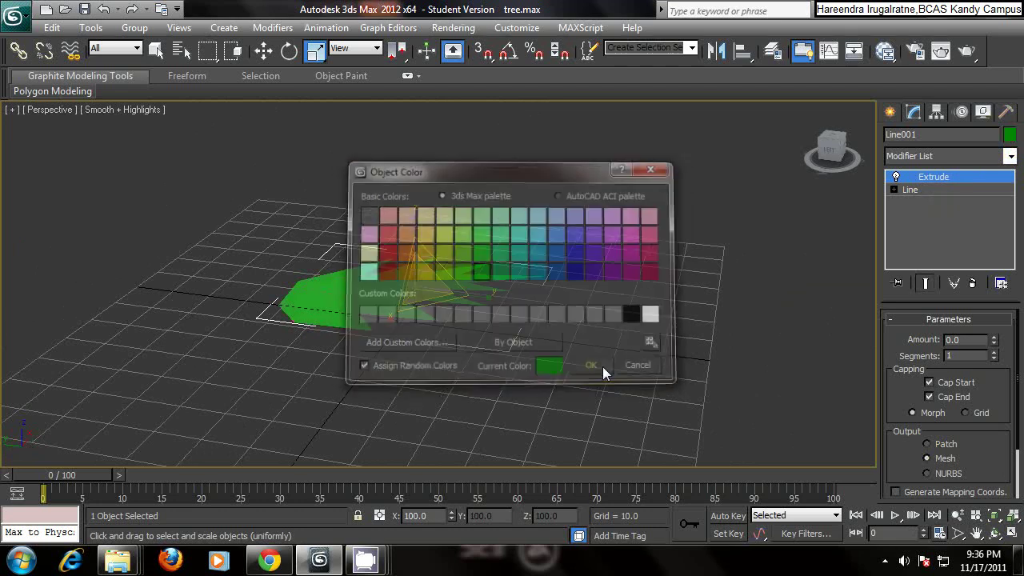
middle_click_drag(517, 224, 672, 271, "alt")
Set the leaf's Extrude Amount to 0.2, then to 0.1, and deselect it.
middle_click_drag(495, 201, 447, 185, "alt")
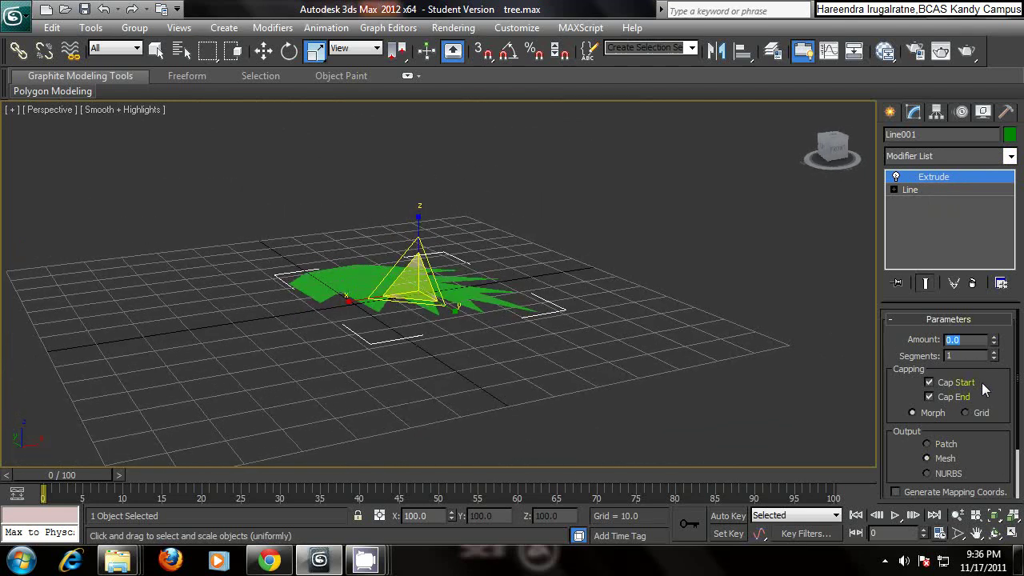
type("0.2")
key("Return")
middle_click_drag(566, 259, 518, 262, "alt")
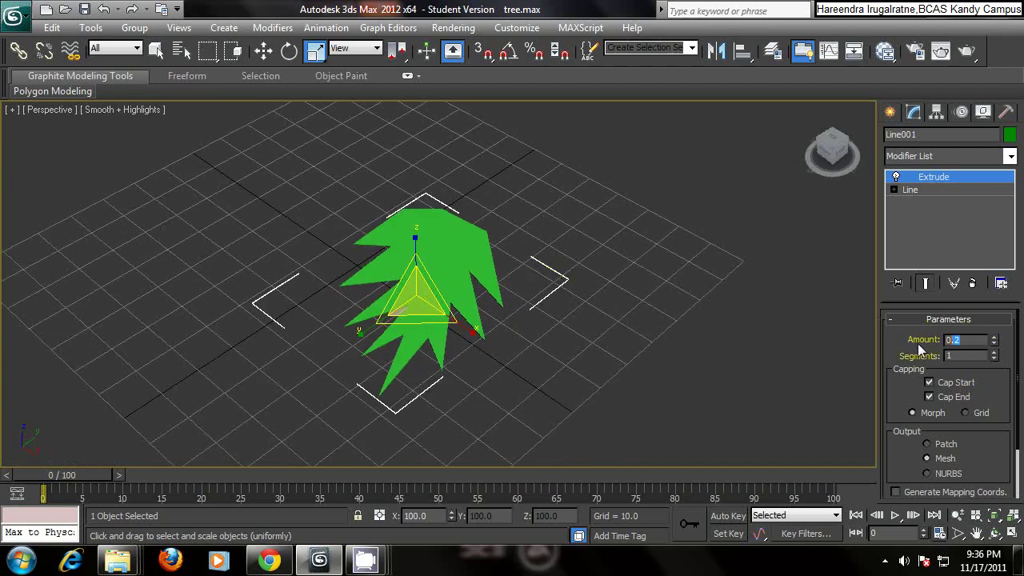
type("0.1")
key("Return")
left_click(546, 261)
middle_click_drag(544, 261, 504, 327, "alt")
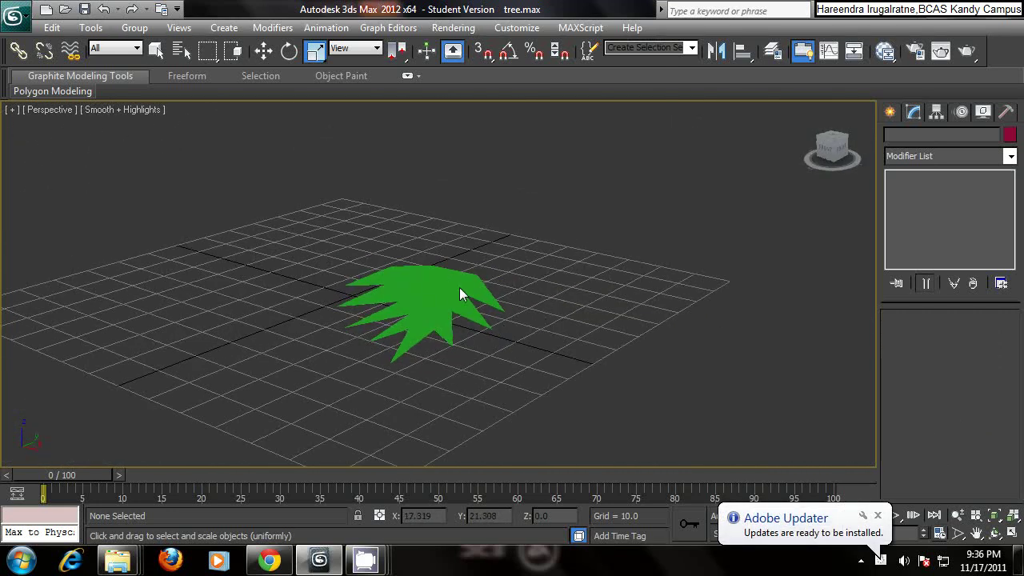
mouse_move(460, 294)
middle_mouse_down("alt")
mouse_move(457, 303)
mouse_move(468, 290)
middle_mouse_up("alt")
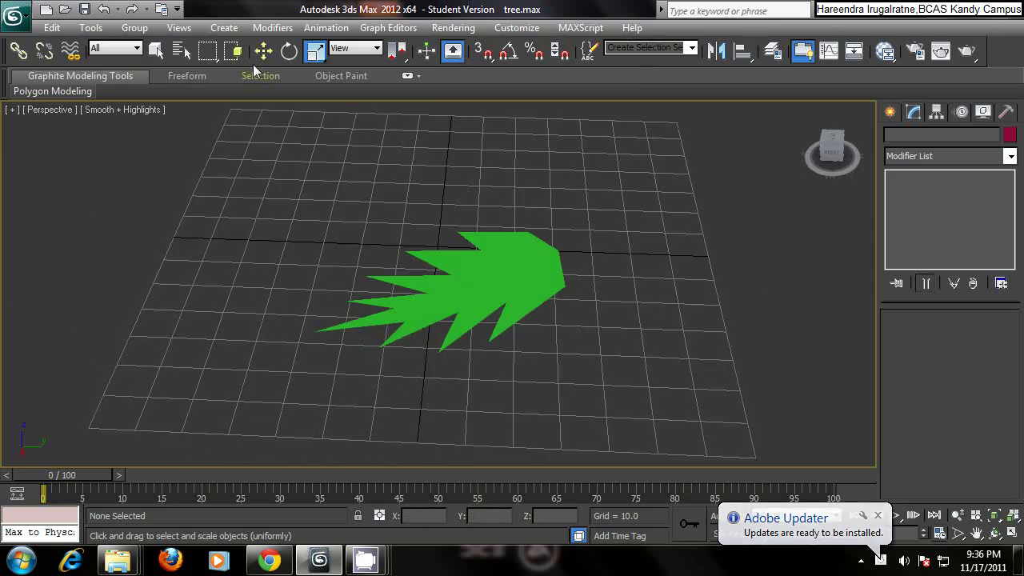
Select the green leaf and Shift-rotate it into 5 rotated copies.
left_click(263, 51)
left_click(480, 289)
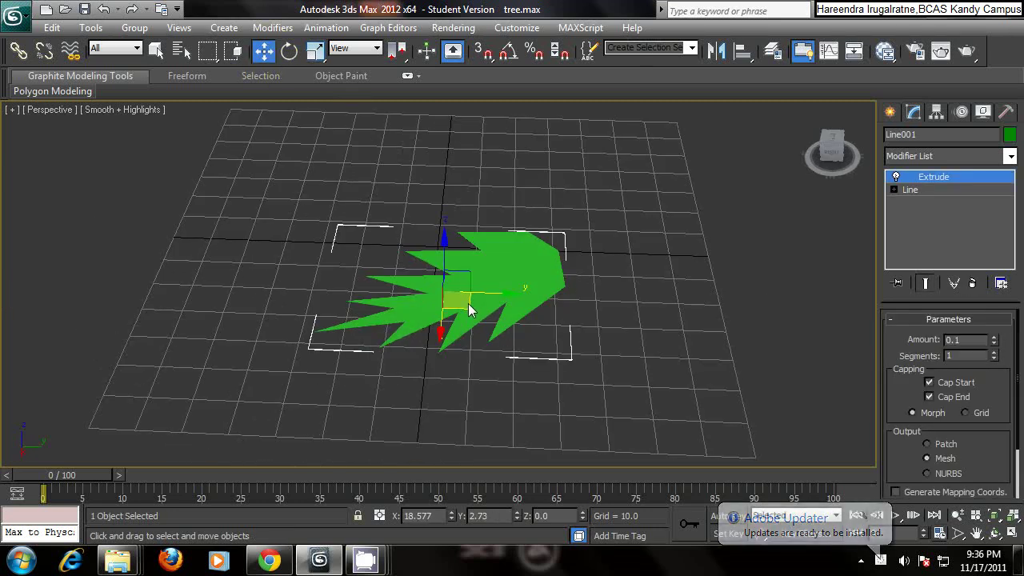
left_click(290, 51)
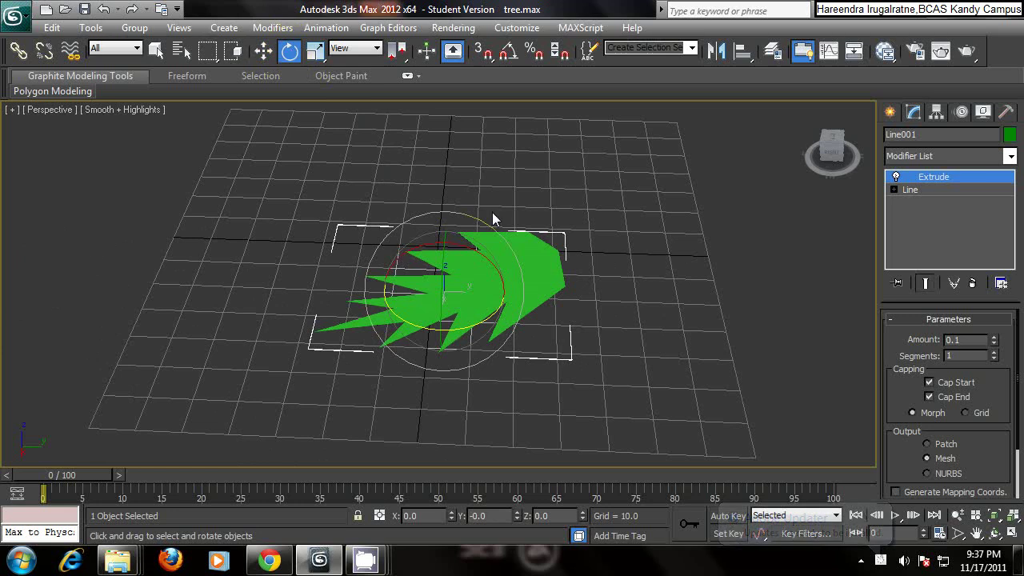
left_click(568, 201)
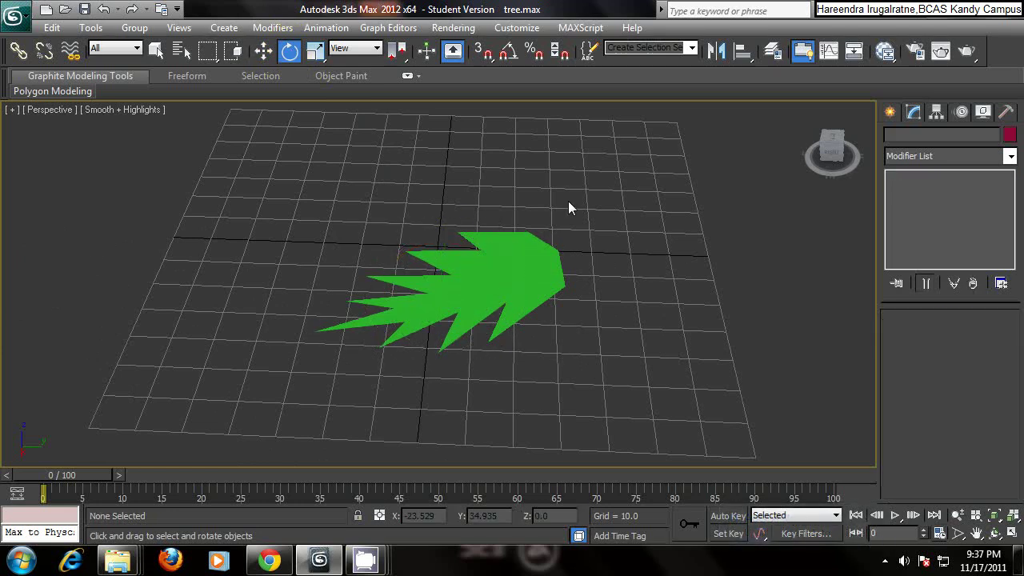
left_click(502, 279)
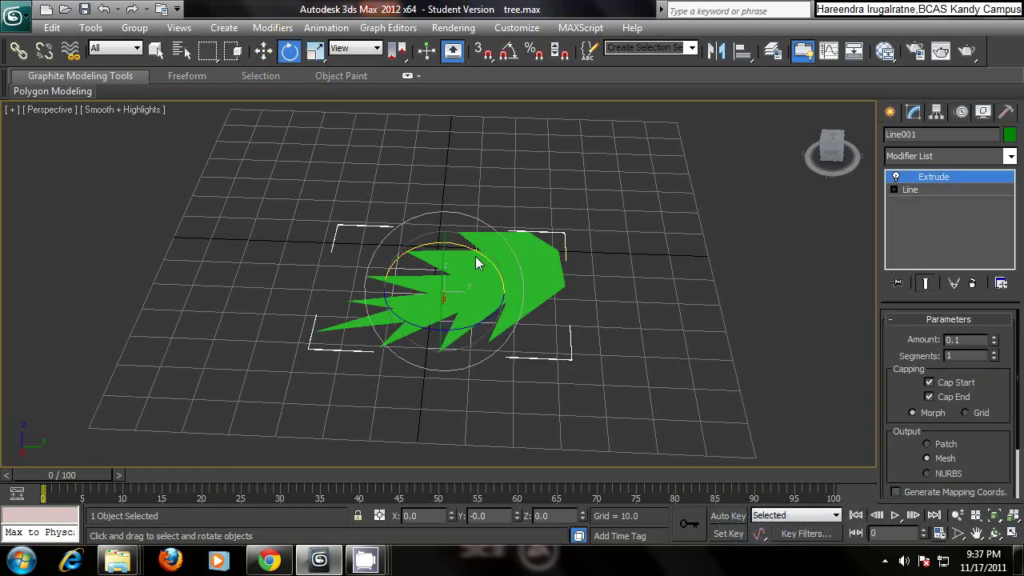
left_click(595, 212)
left_click(551, 267)
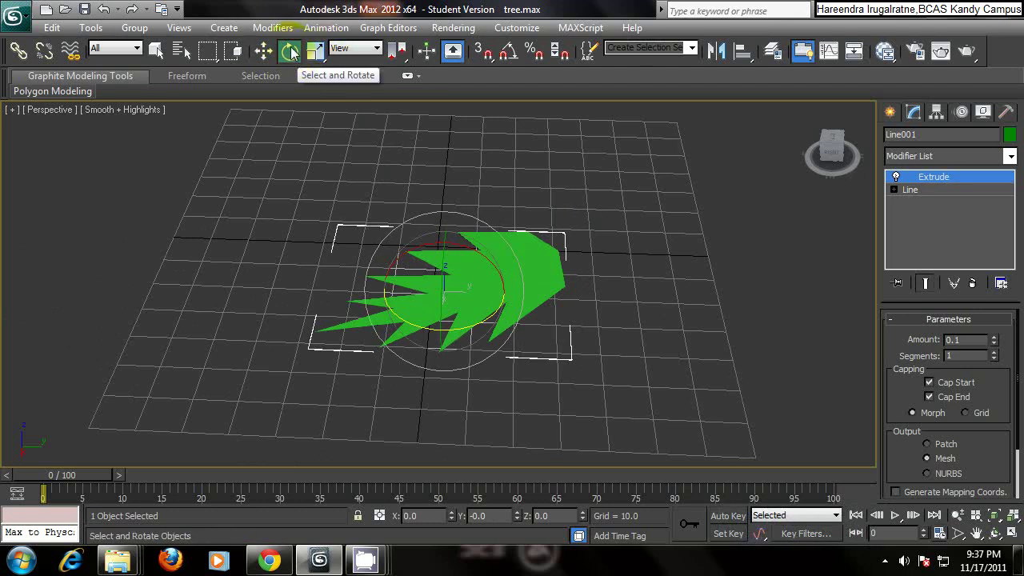
left_click(290, 51)
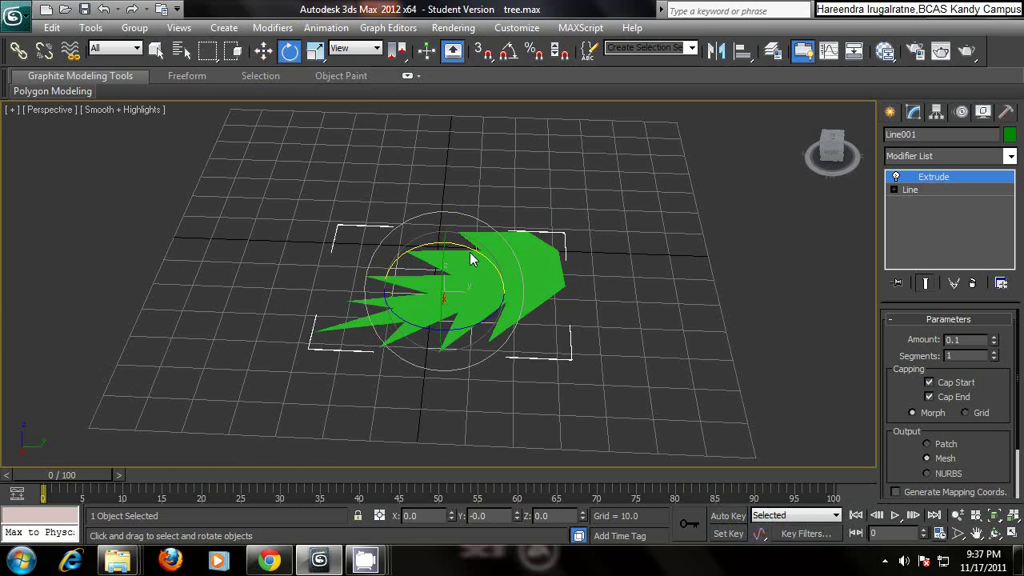
left_click_drag(461, 255, 533, 291, "shift")
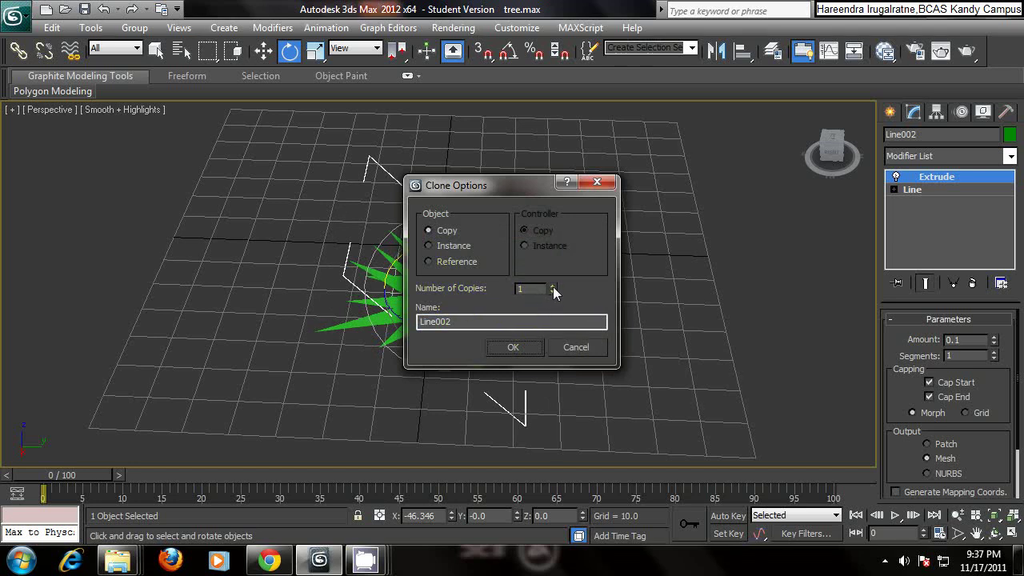
left_click(524, 346)
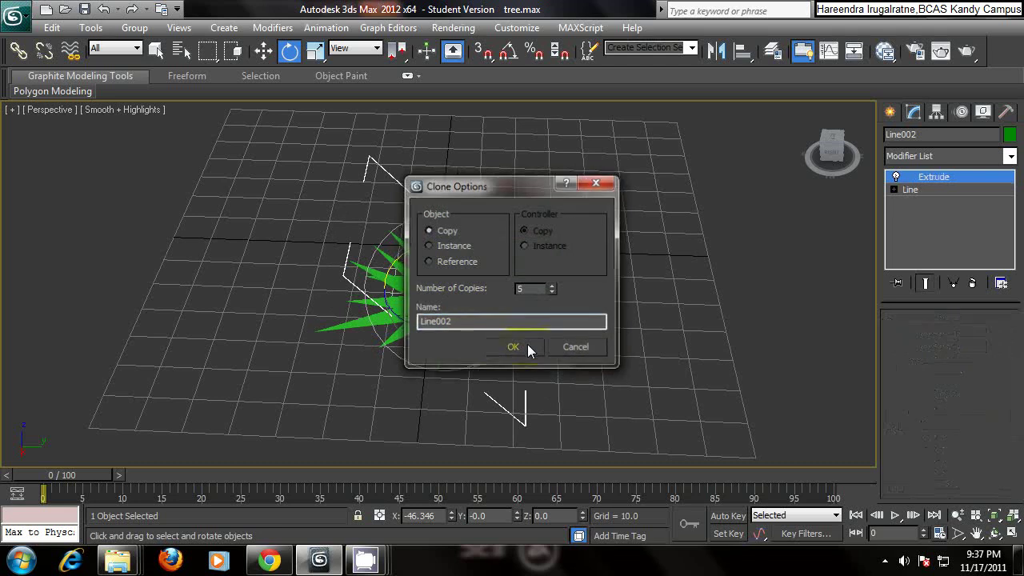
Move and rotate leaf clone Line006, raising it above the grid.
middle_click_drag(517, 283, 580, 227)
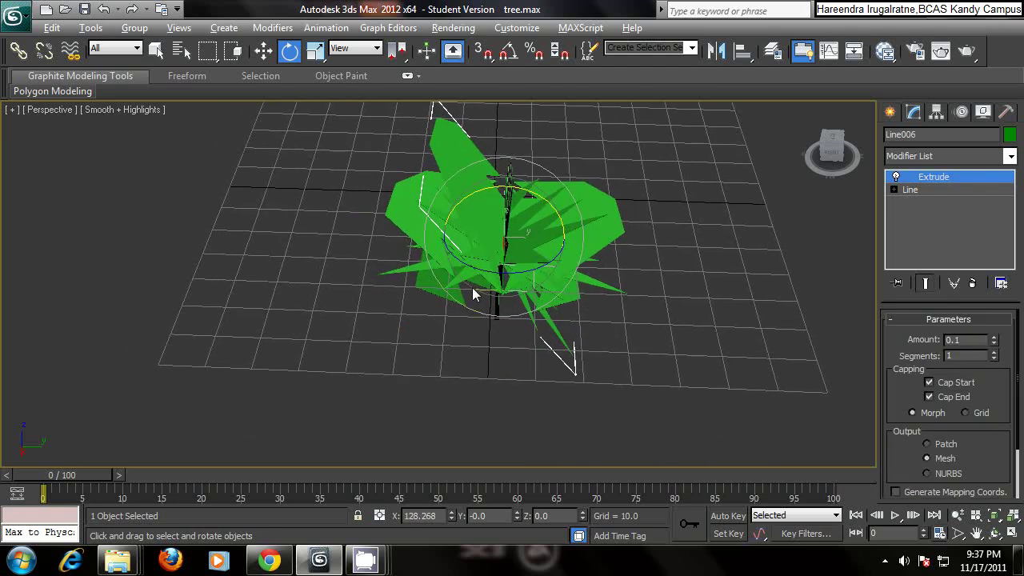
middle_click_drag(472, 287, 445, 260, "alt")
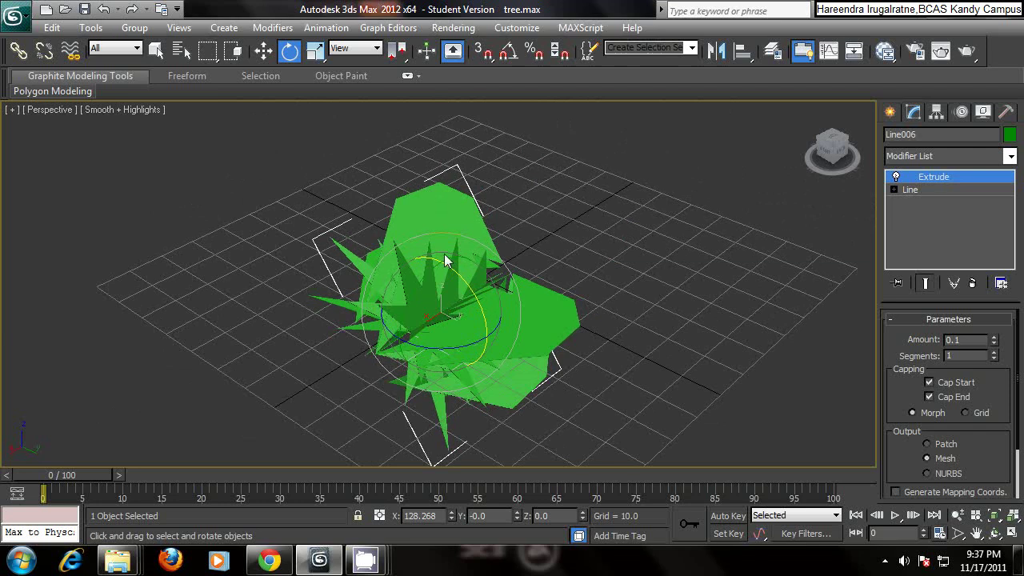
left_click(264, 51)
mouse_move(407, 340)
left_mouse_down()
mouse_move(485, 298)
mouse_move(478, 301)
left_mouse_up()
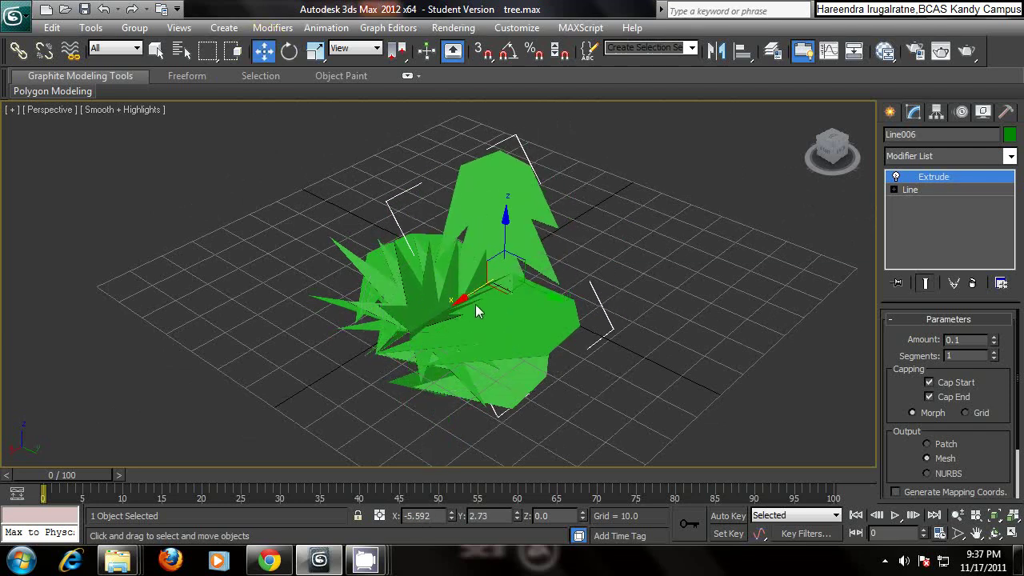
left_click(289, 51)
left_click_drag(541, 262, 479, 132)
mouse_move(488, 273)
middle_mouse_down("alt")
mouse_move(586, 270)
mouse_move(598, 257)
middle_mouse_up("alt")
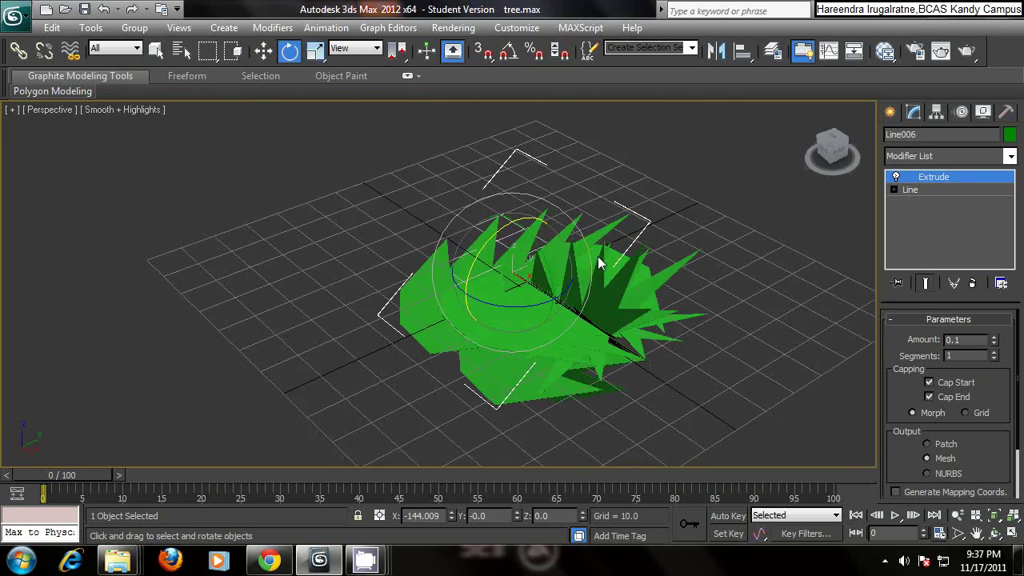
left_click(263, 50)
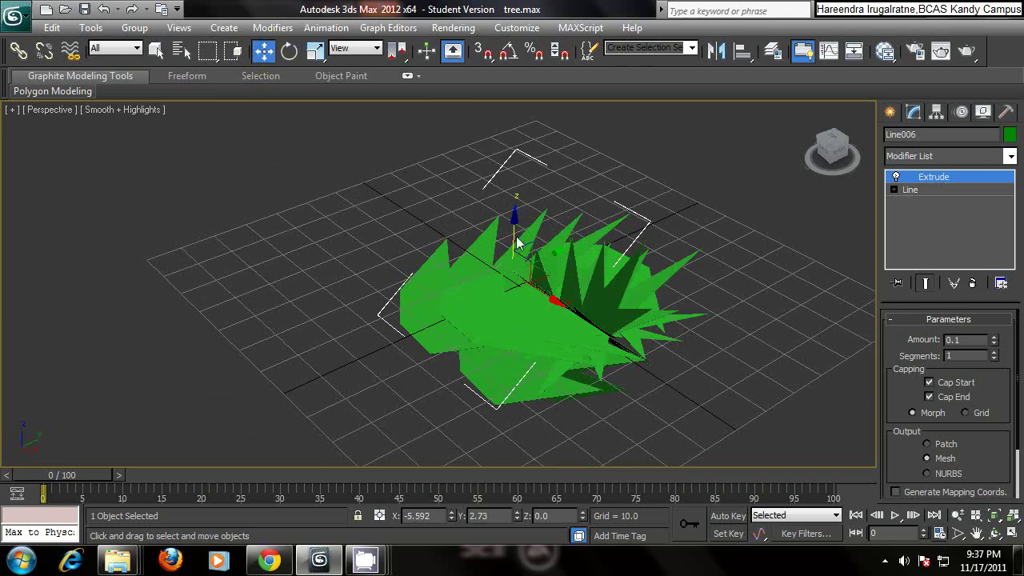
left_click_drag(522, 228, 519, 139)
middle_click_drag(527, 231, 455, 213, "alt")
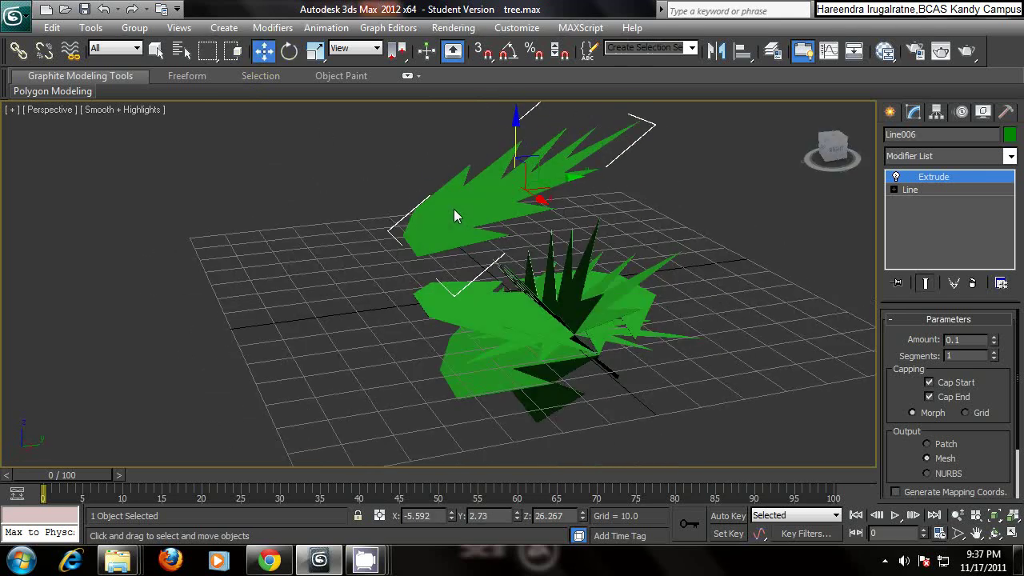
Move Line005 left across the grid, rotate it about its vertical axis, and shift it along Y.
left_click(528, 325)
left_click_drag(610, 309, 460, 330)
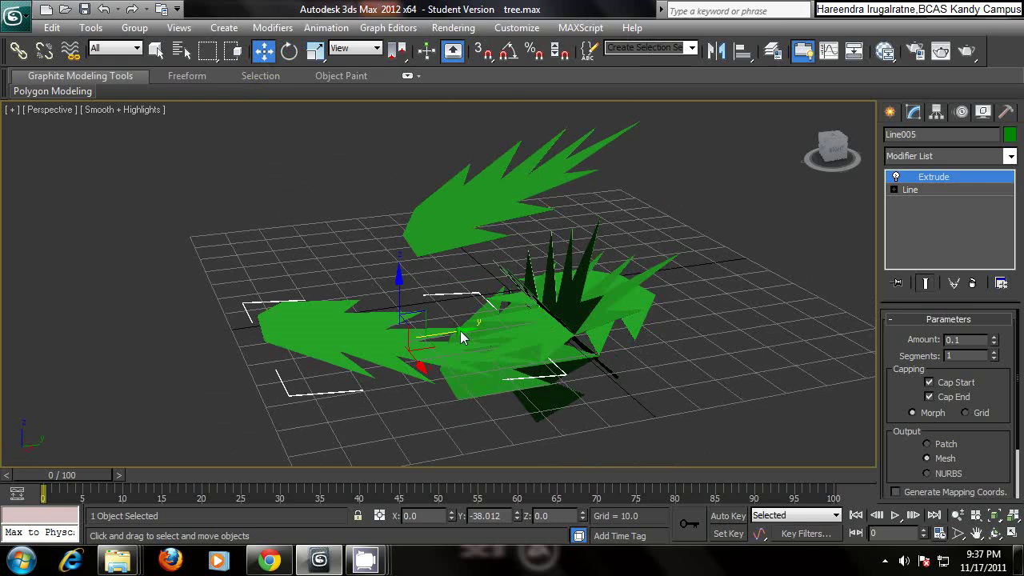
left_click(289, 51)
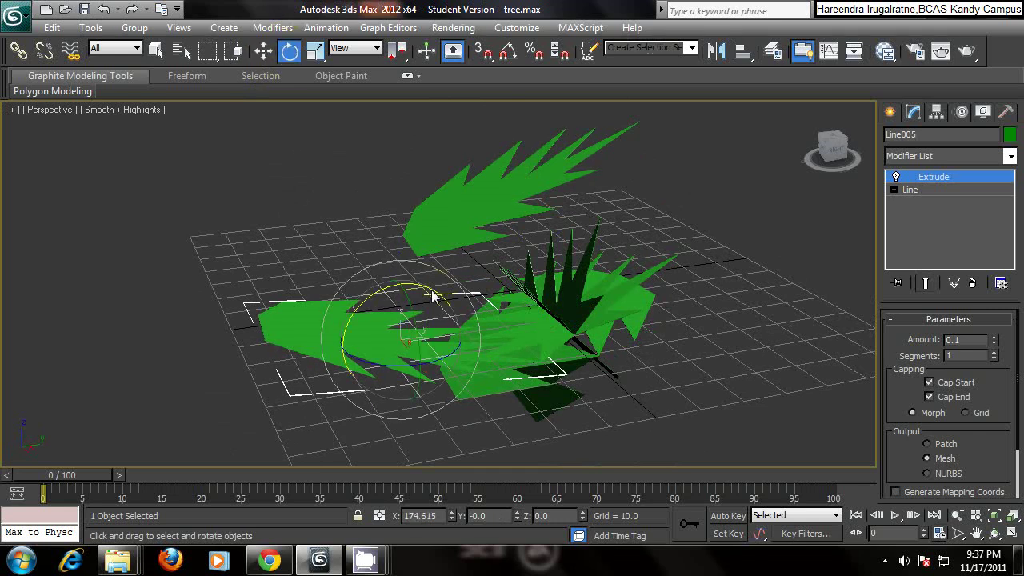
left_click_drag(432, 296, 370, 199)
left_click(263, 51)
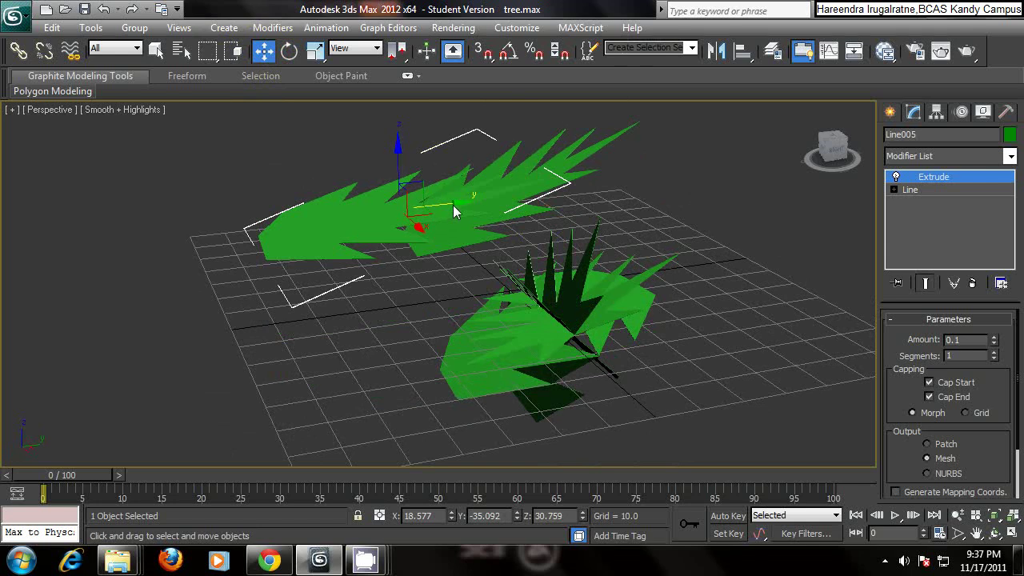
left_click_drag(452, 205, 574, 197)
Tilt Line005 to a new angle and move it down-left, then select Line001.
scroll(631, 218, "up", 2)
middle_click_drag(631, 217, 576, 184, "alt")
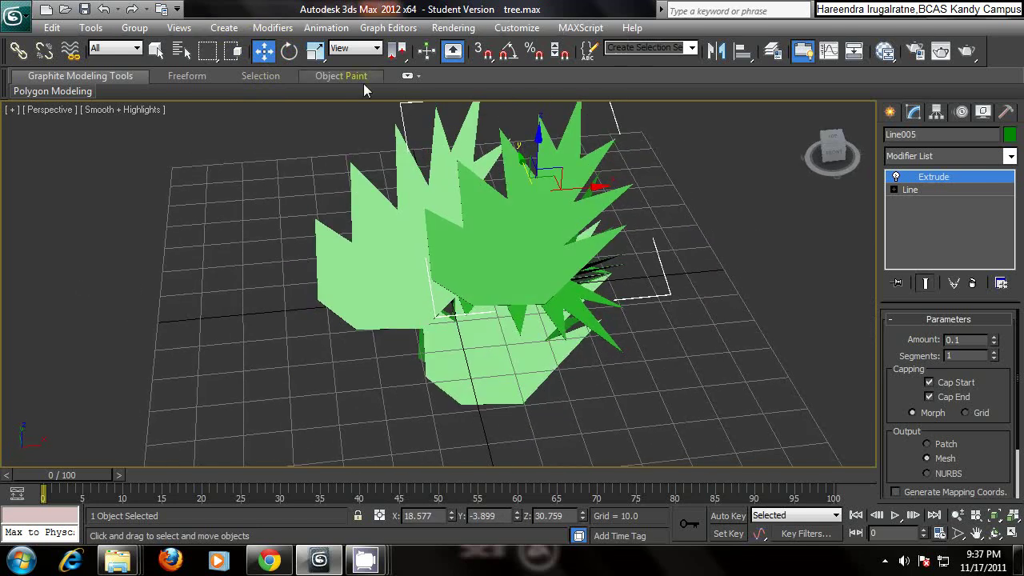
left_click(290, 50)
left_click_drag(561, 205, 439, 279)
left_click(264, 51)
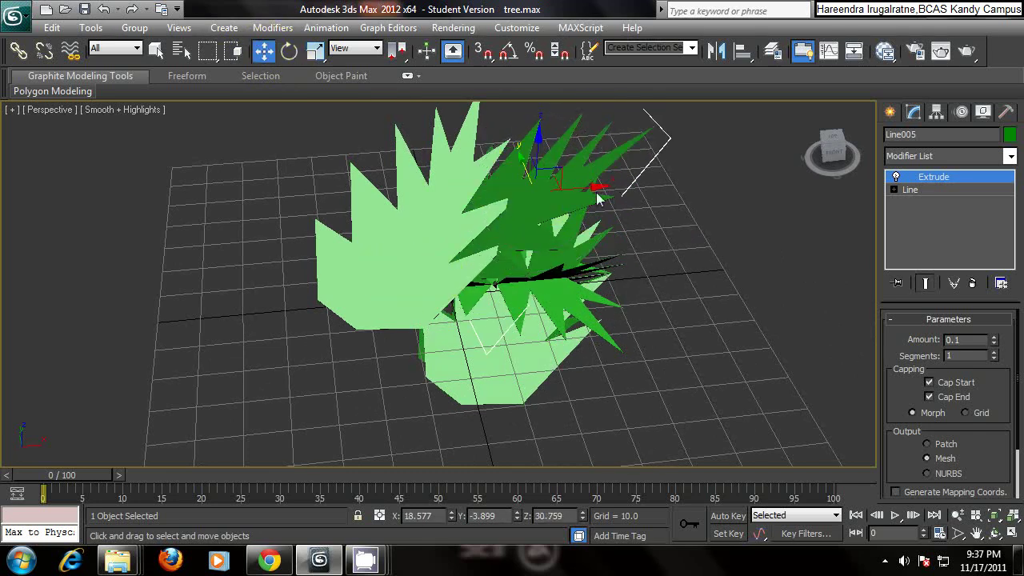
left_click_drag(522, 171, 589, 294)
middle_click_drag(590, 302, 599, 344, "alt")
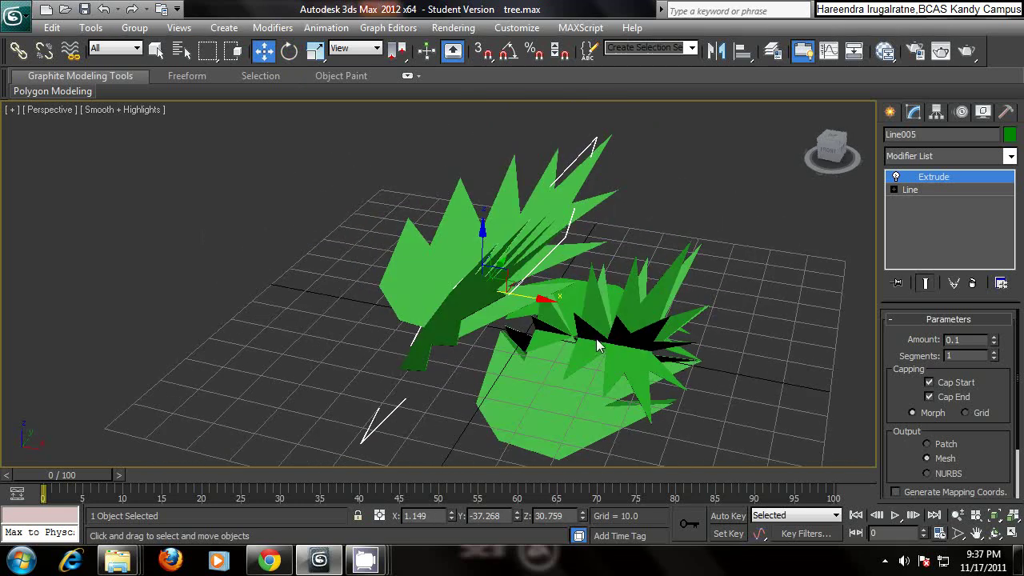
left_click(630, 311)
Raise Line001 to Z 28.729, shift it across the group and rotate it outward.
middle_click_drag(630, 311, 593, 290, "alt")
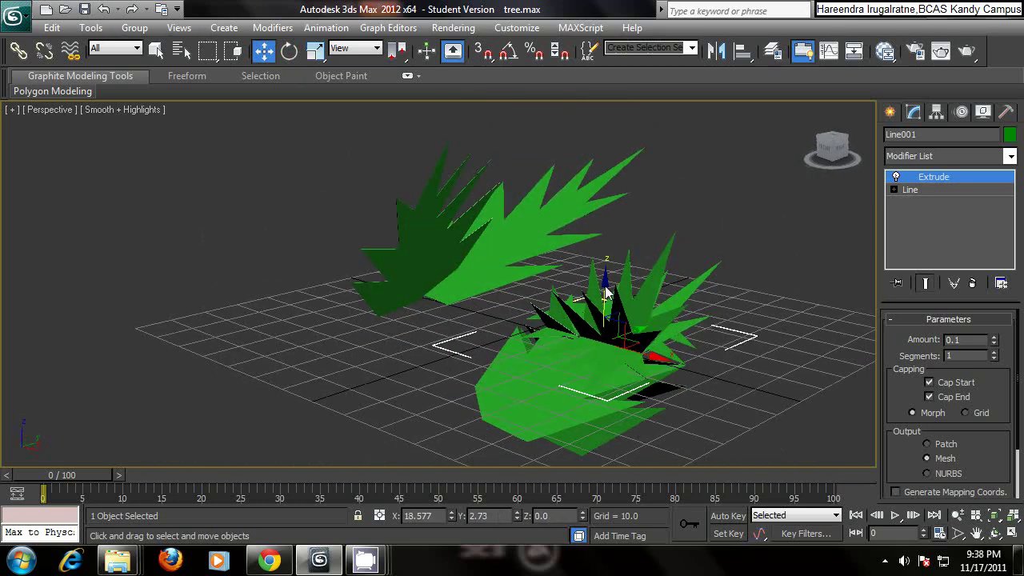
left_click_drag(606, 293, 593, 170)
middle_click_drag(640, 218, 505, 300, "alt")
scroll(506, 298, "down", 5)
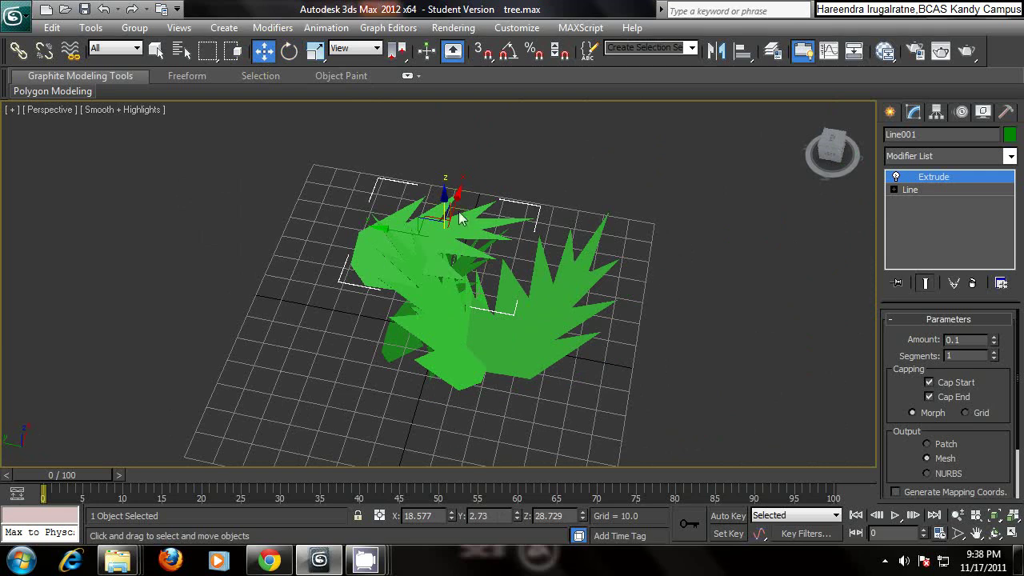
left_click_drag(457, 200, 398, 345)
middle_click_drag(398, 346, 365, 403, "alt")
left_click_drag(356, 396, 542, 340)
left_click(289, 51)
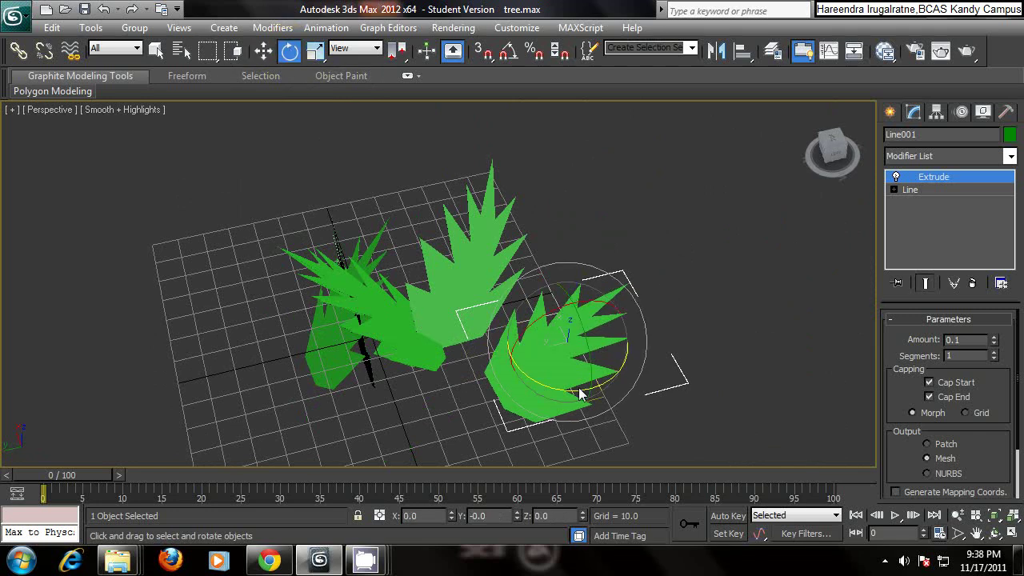
left_click_drag(580, 388, 448, 371)
left_click_drag(585, 339, 575, 292)
key("w")
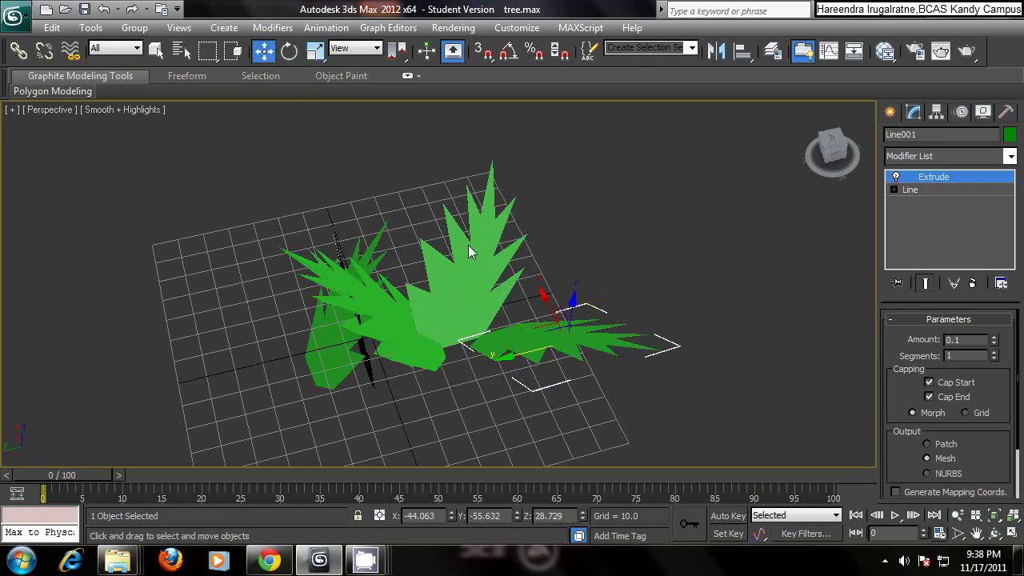
left_click_drag(535, 357, 447, 367)
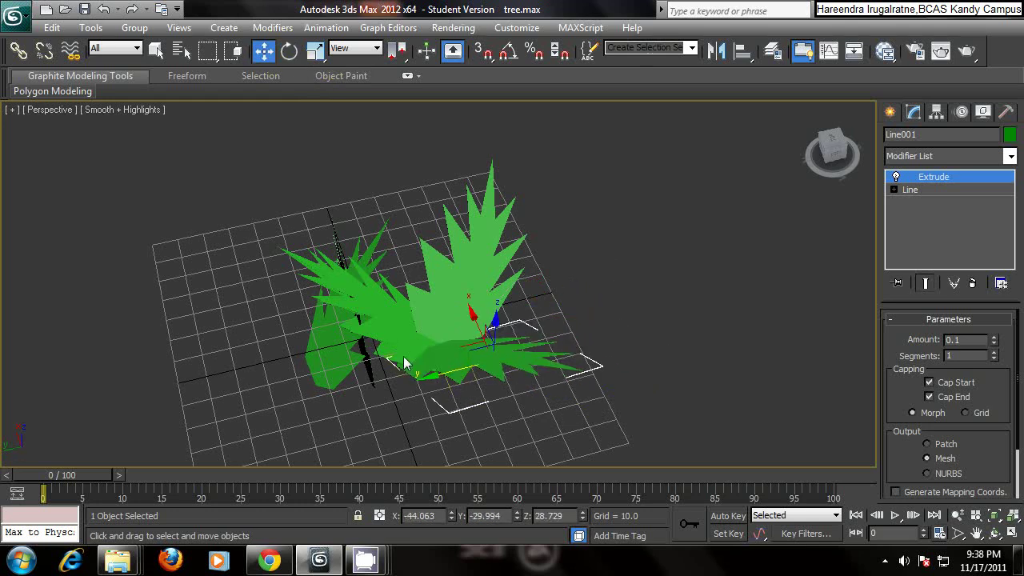
Raise Line002 to Z 37.72 and slide it sideways across the grid.
left_click(339, 347)
left_click_drag(342, 272, 355, 201)
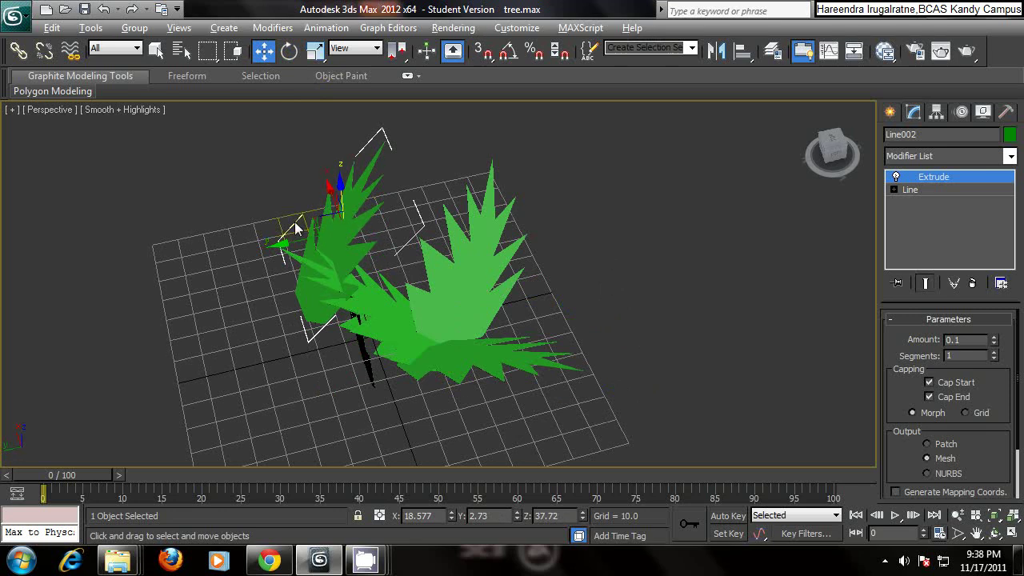
middle_click_drag(297, 228, 304, 233, "alt")
left_click_drag(305, 234, 458, 231)
middle_click_drag(469, 274, 351, 299, "alt")
Raise Line004 to Z 32.684, rotate it and shift it up and right.
left_click(337, 304)
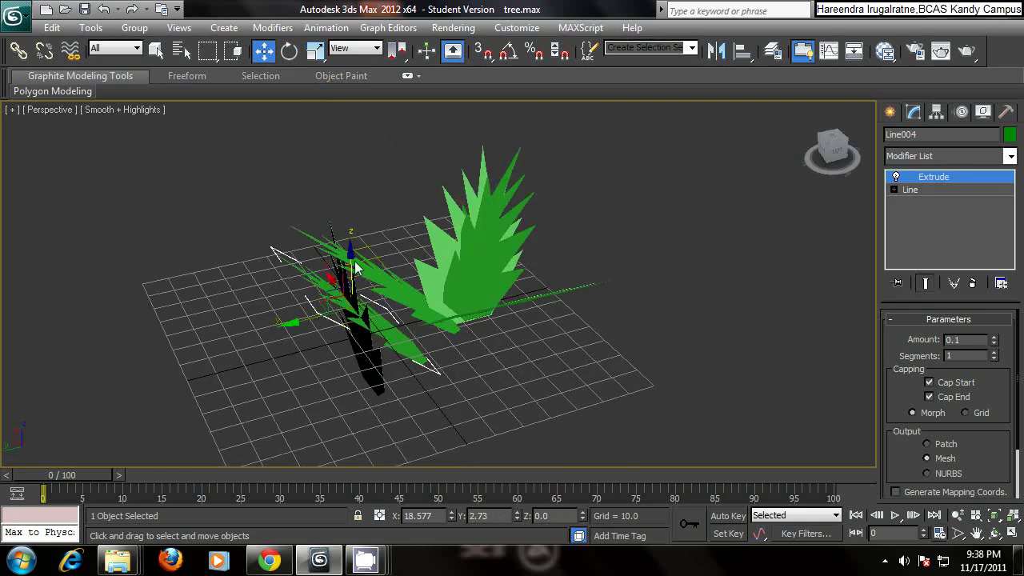
left_click_drag(354, 268, 361, 190)
middle_click_drag(387, 282, 422, 288, "alt")
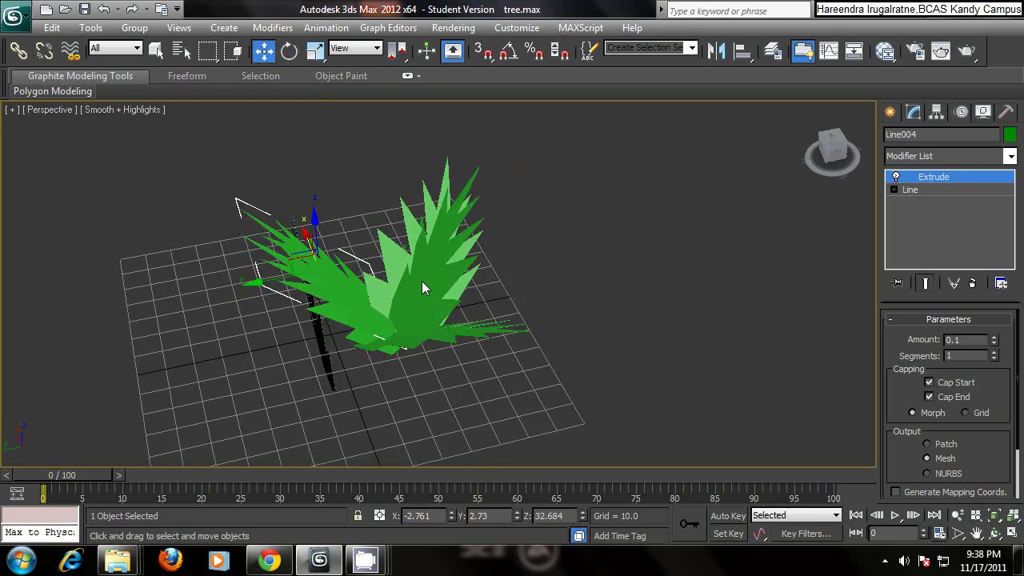
left_click(289, 50)
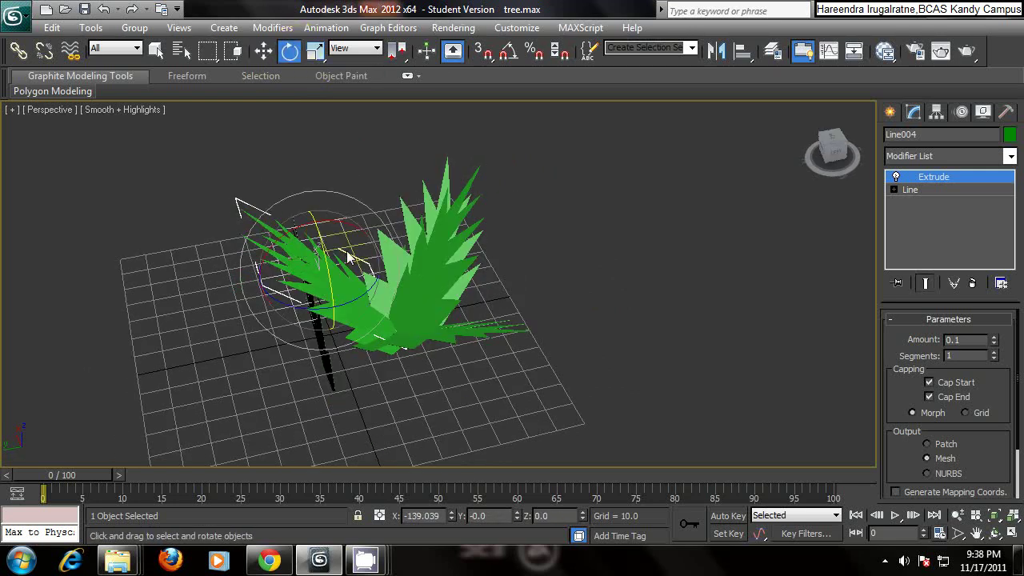
mouse_move(349, 258)
left_mouse_down()
mouse_move(348, 277)
mouse_move(303, 279)
mouse_move(319, 280)
left_mouse_up()
left_click(263, 51)
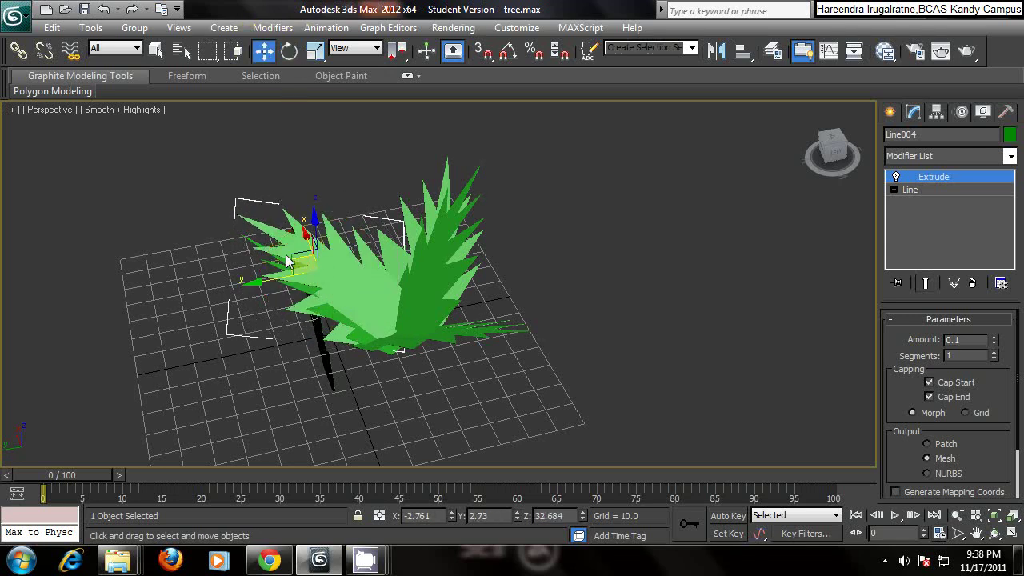
left_click_drag(288, 268, 294, 298)
middle_click_drag(293, 291, 316, 320, "alt")
Raise Line003 to Z 45.877, shift it along X and Y, and rotate it.
left_click(303, 342)
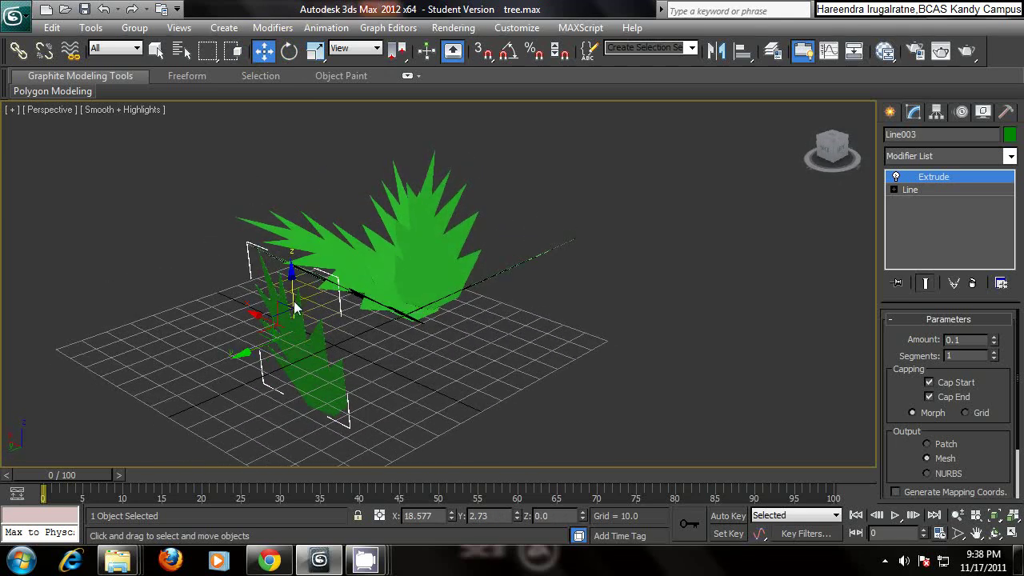
left_click_drag(300, 312, 312, 172)
left_click_drag(262, 213, 339, 228)
middle_click_drag(340, 228, 332, 311, "alt")
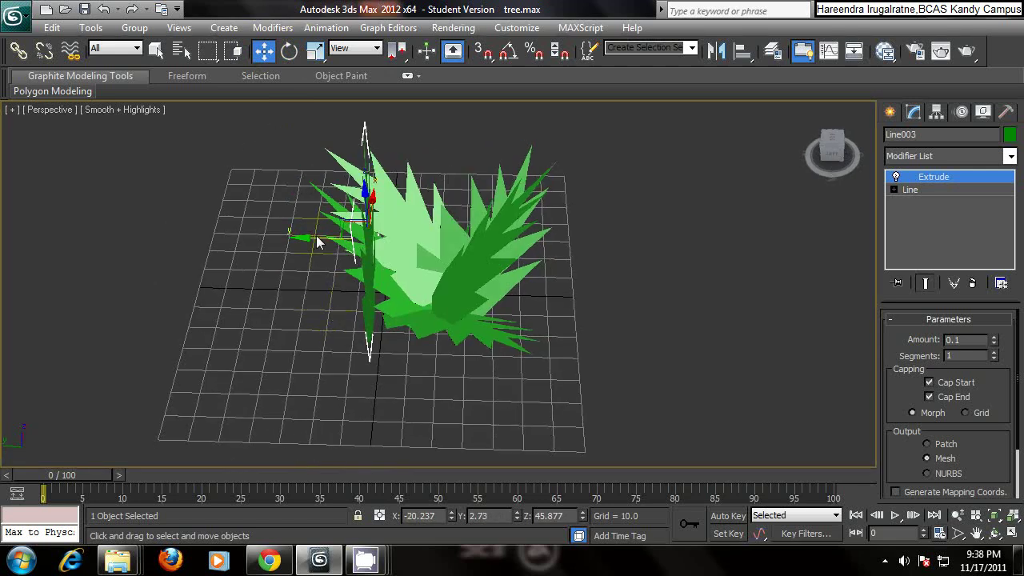
left_click_drag(317, 242, 396, 264)
middle_click_drag(396, 264, 316, 251, "alt")
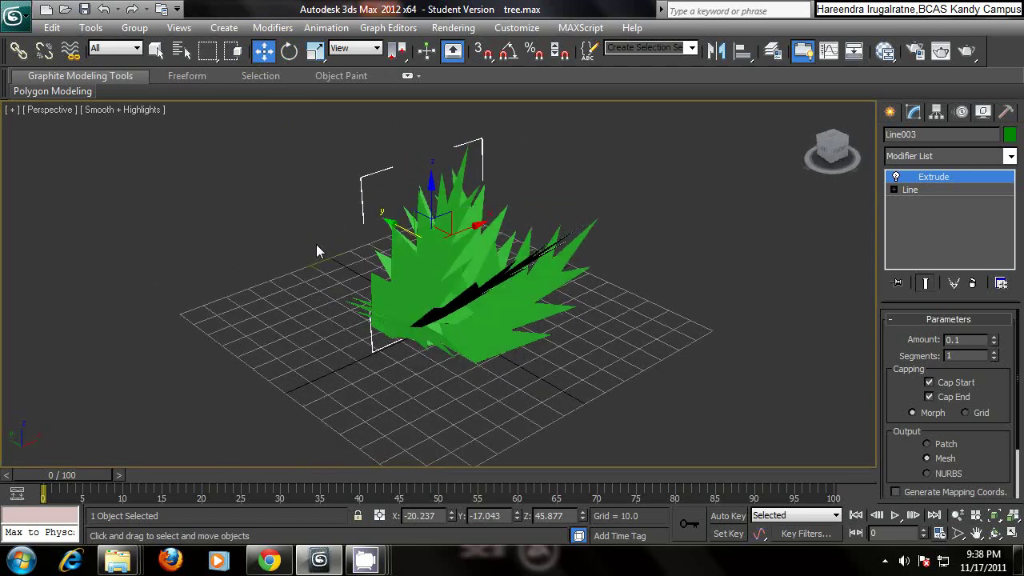
left_click_drag(475, 229, 508, 216)
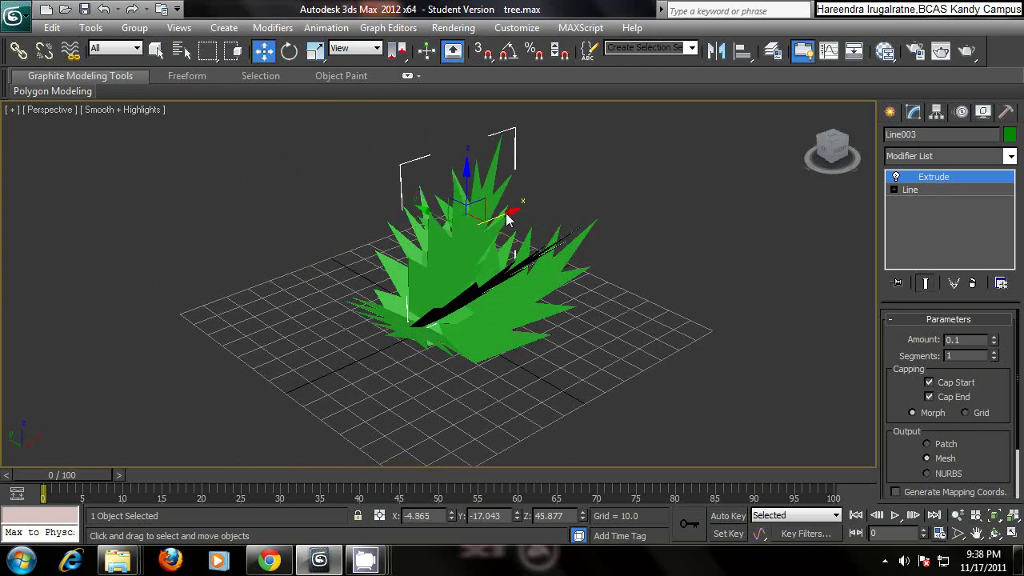
left_click(289, 50)
left_click_drag(485, 264, 558, 267)
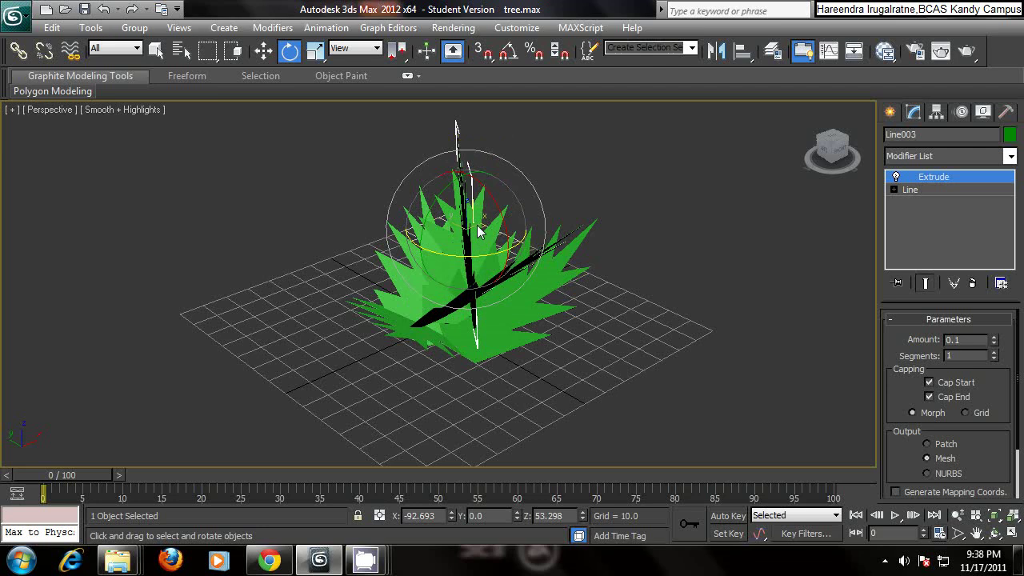
middle_click_drag(512, 235, 394, 241, "alt")
key("w")
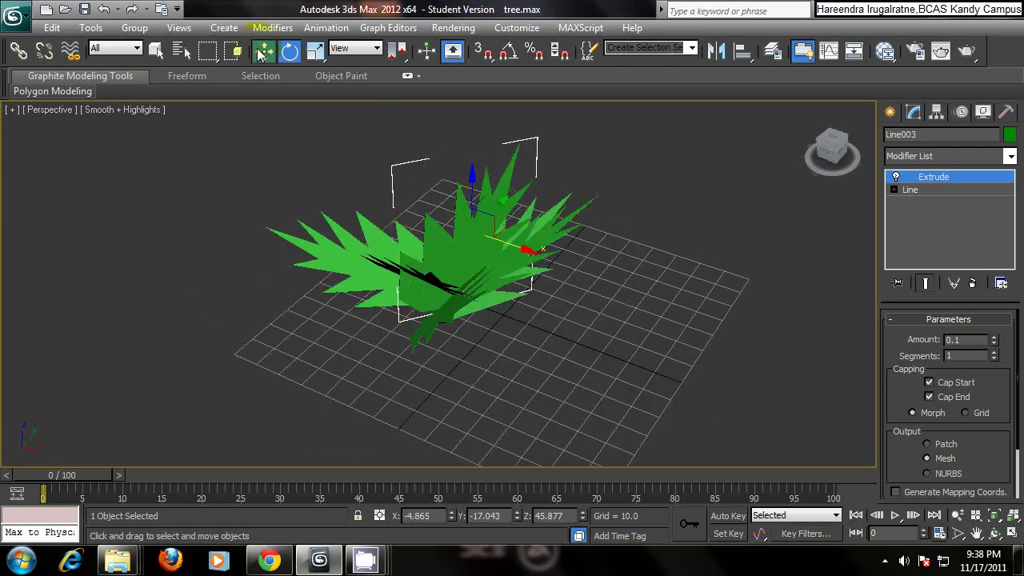
middle_click_drag(400, 176, 488, 205, "alt")
left_click_drag(489, 204, 457, 206)
middle_click_drag(456, 206, 374, 227, "alt")
Clone the Line001 leaf as 3 copies.
left_click(374, 227)
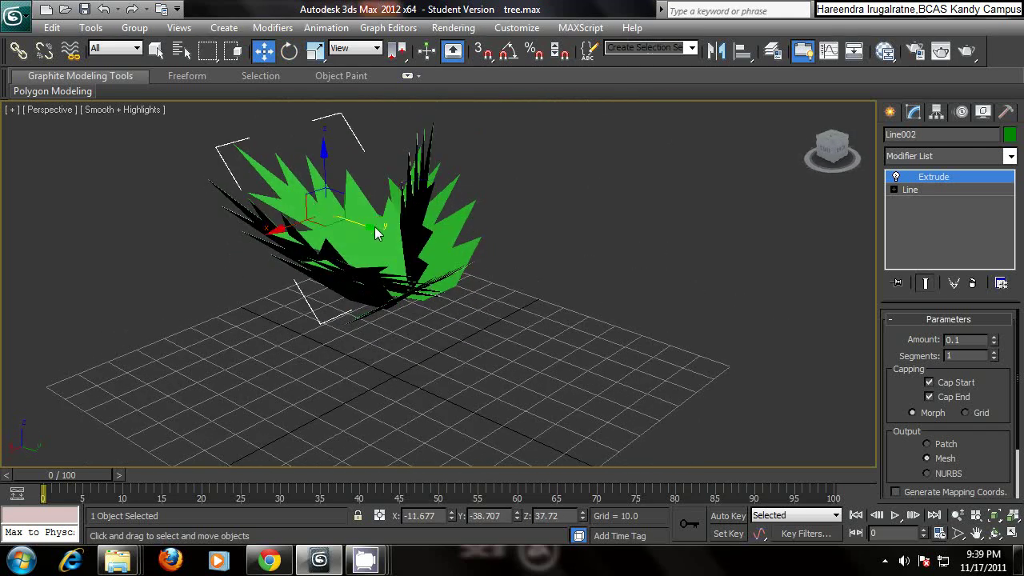
left_click(425, 231)
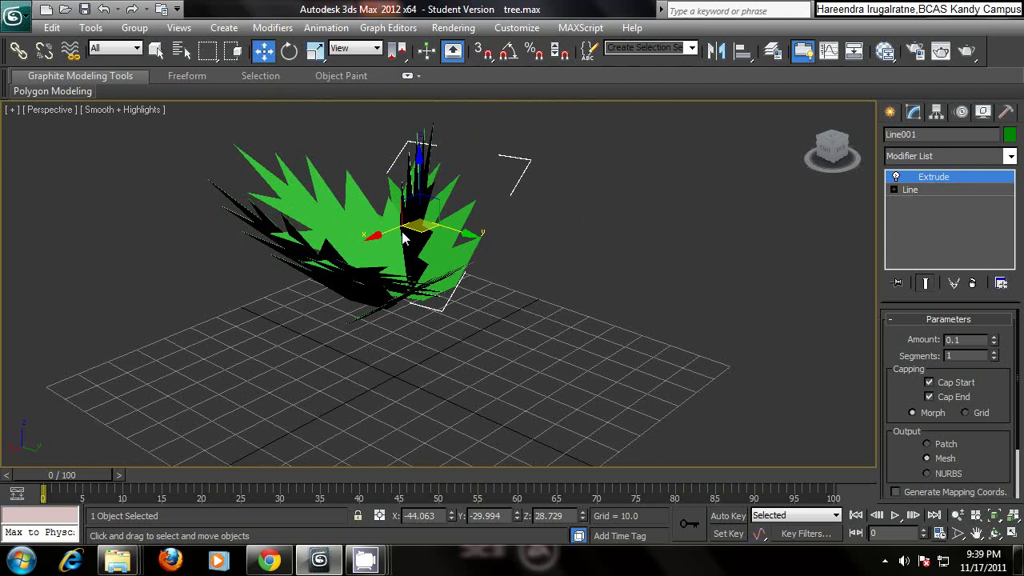
left_click_drag(394, 237, 423, 293, "shift")
left_click(551, 284)
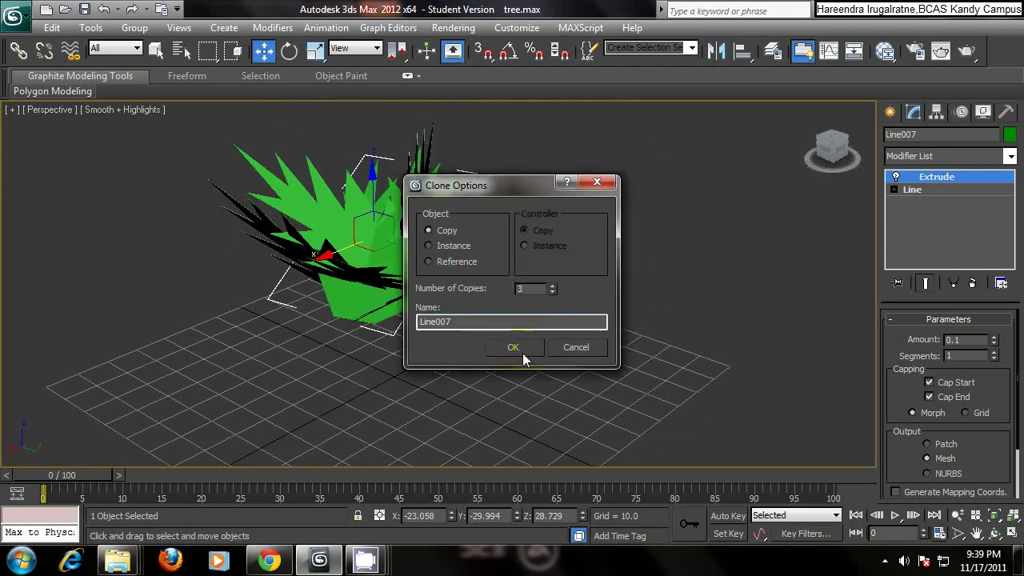
left_click(514, 347)
mouse_move(448, 277)
middle_mouse_down("alt")
mouse_move(451, 267)
mouse_move(404, 272)
mouse_move(256, 305)
middle_mouse_up("alt")
Slide the new leaf copy along X, rotate it and raise it along Z.
middle_click_drag(182, 336, 265, 297, "alt")
scroll(248, 306, "down", 3)
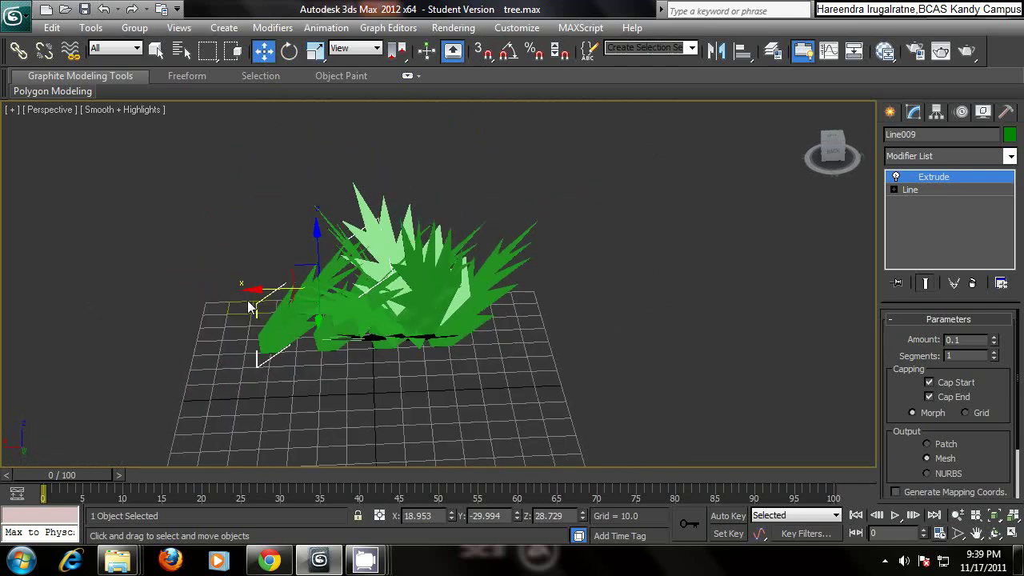
left_click_drag(258, 296, 388, 296)
middle_click_drag(388, 297, 373, 140, "alt")
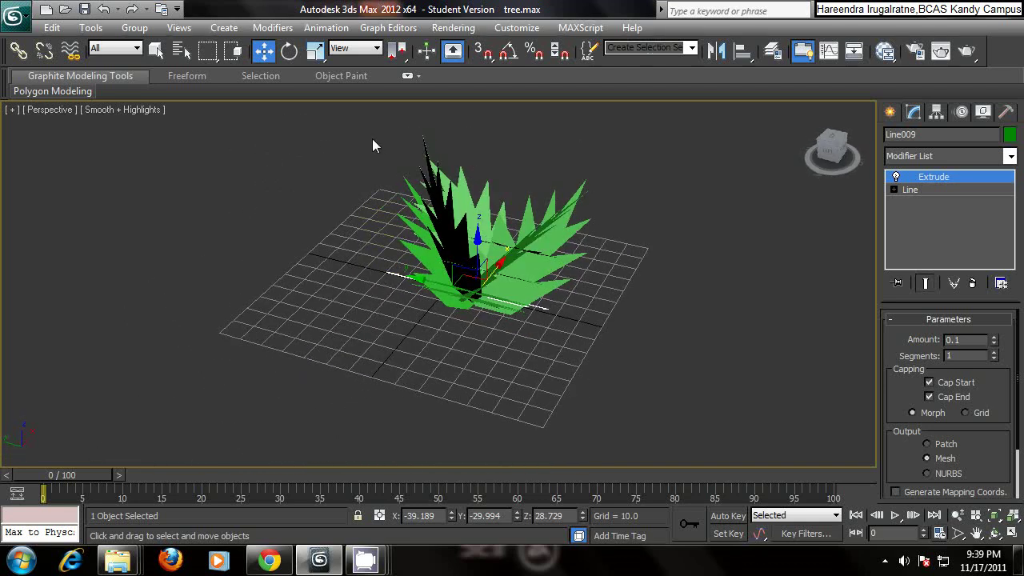
left_click(290, 52)
left_click_drag(470, 271, 464, 290)
left_click(264, 51)
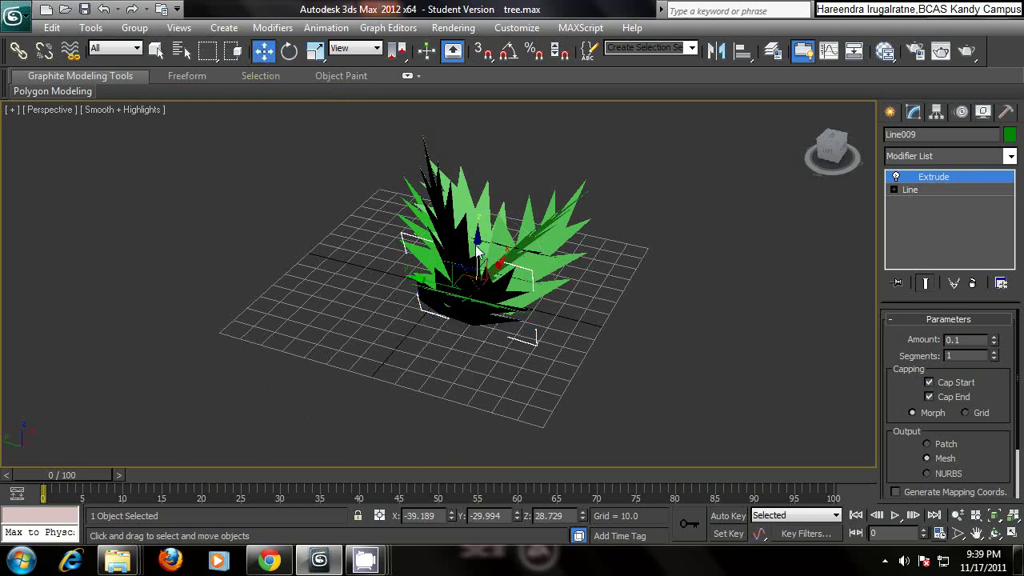
left_click_drag(477, 249, 468, 193)
middle_click_drag(466, 193, 378, 233, "alt")
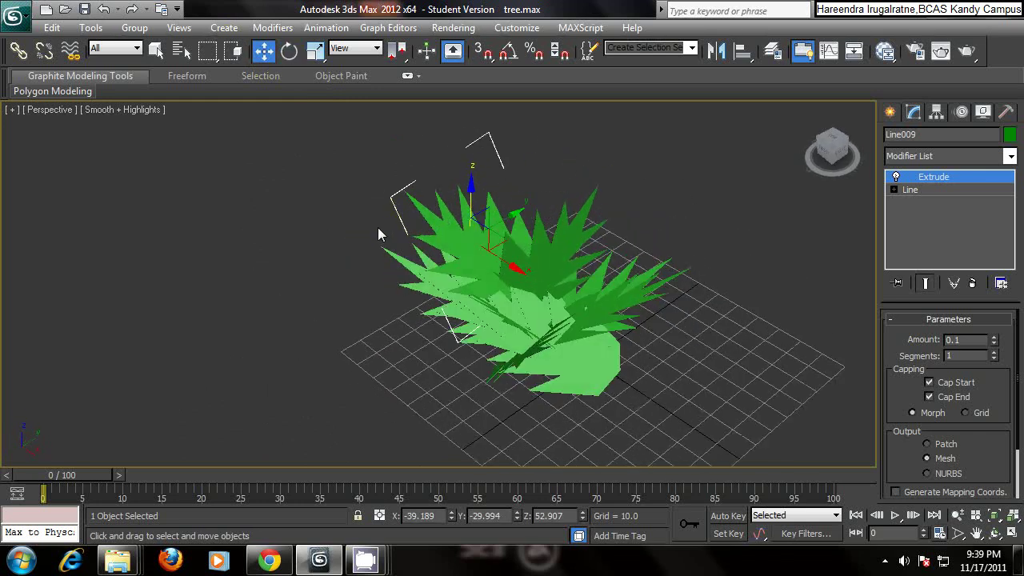
Slide Line008 along Y, lift it to about Z 48.554 and spin it around Z.
left_click(523, 313)
middle_click_drag(584, 281, 507, 360, "alt")
left_click_drag(501, 373, 564, 368)
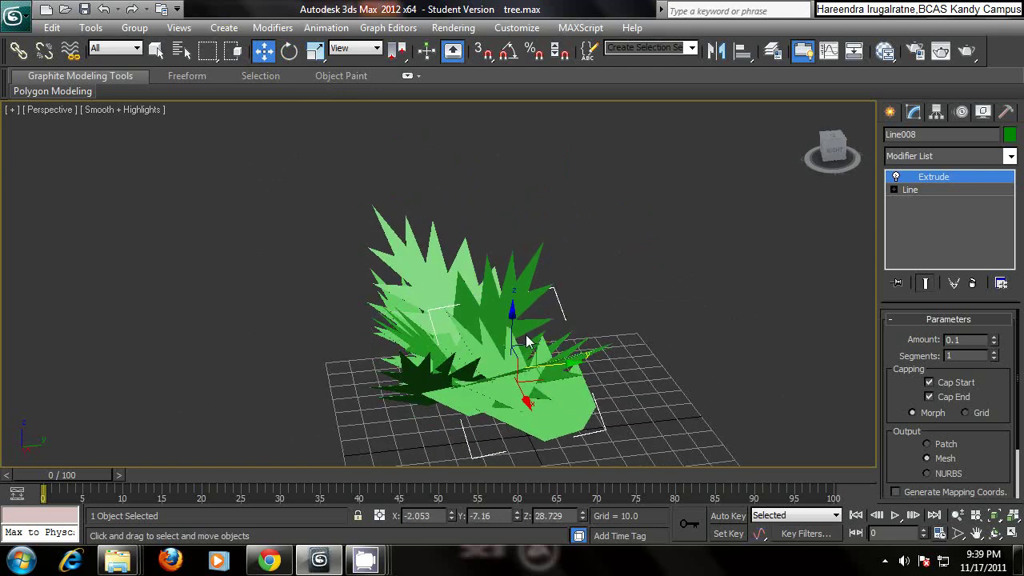
left_click_drag(514, 327, 512, 276)
left_click(289, 51)
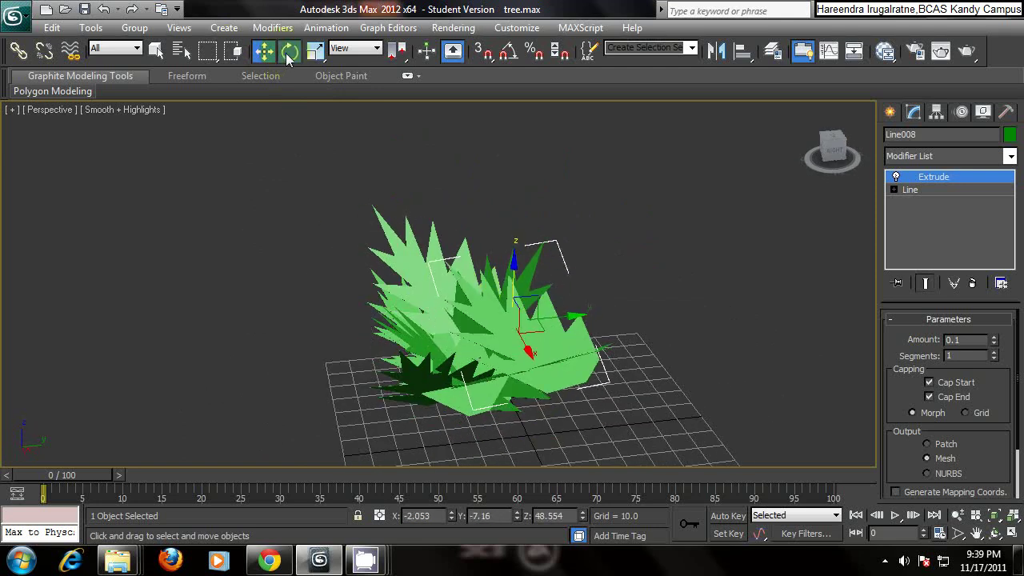
left_click_drag(551, 352, 457, 327)
middle_click_drag(457, 328, 483, 356, "alt")
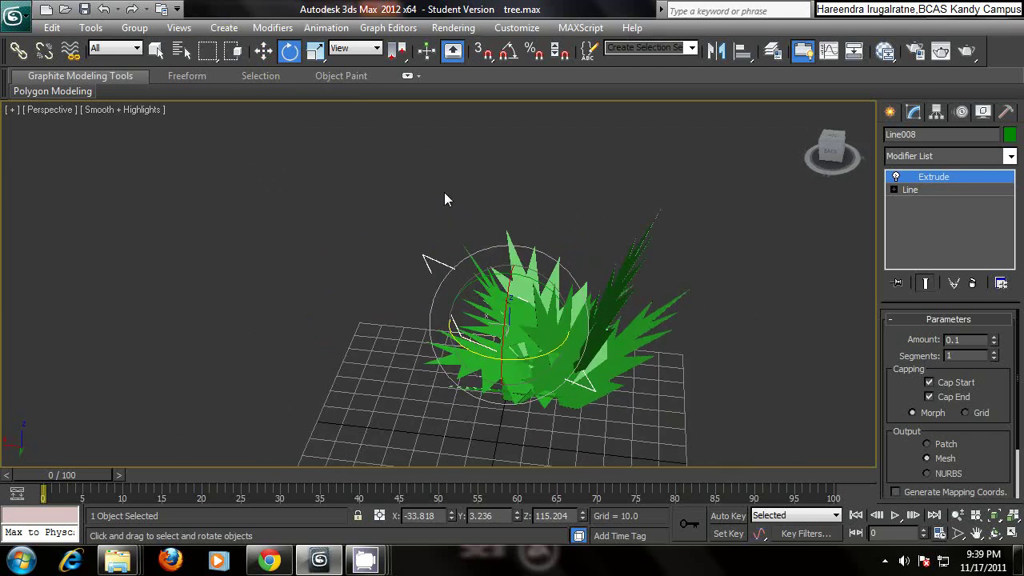
key("w")
middle_click_drag(512, 279, 543, 361, "alt")
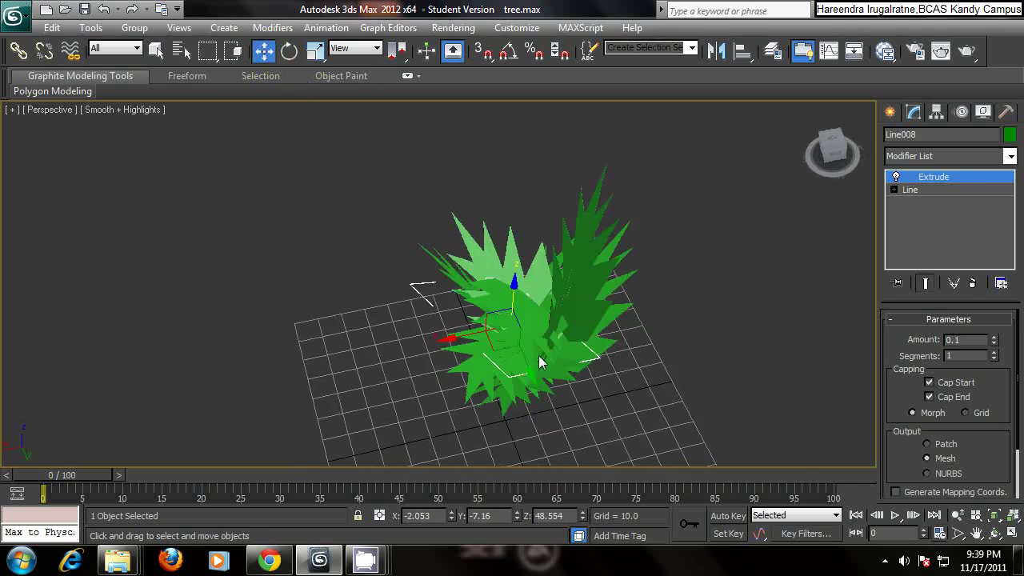
mouse_move(492, 348)
left_mouse_down()
mouse_move(490, 313)
mouse_move(482, 354)
left_mouse_up()
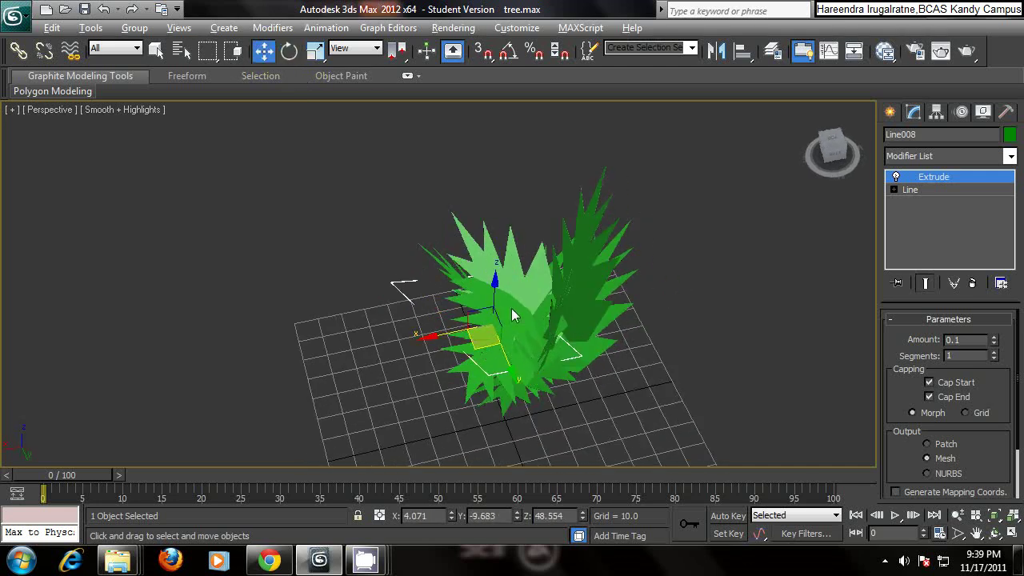
middle_click_drag(512, 315, 591, 250, "alt")
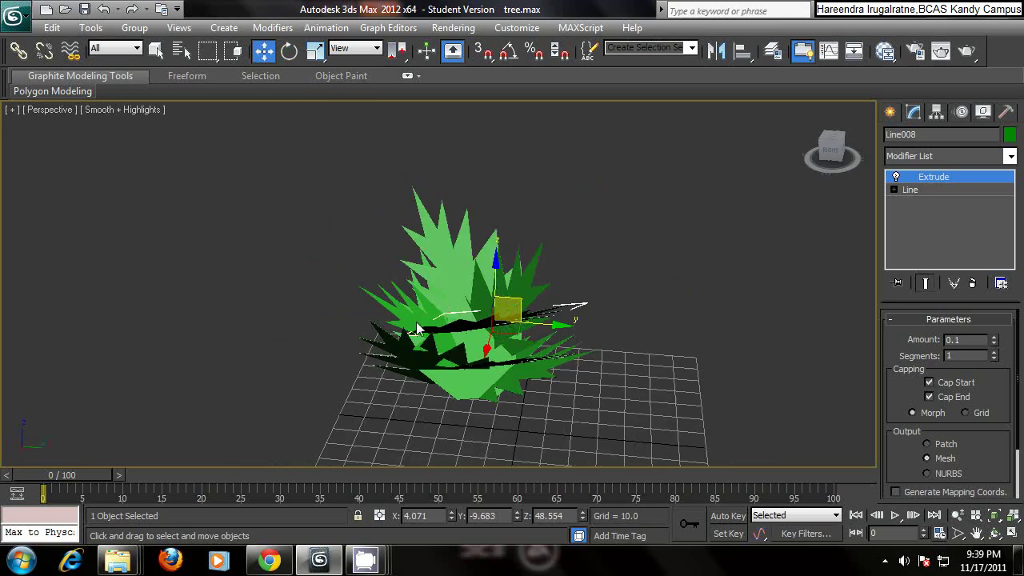
middle_click_drag(416, 328, 501, 313, "alt")
left_click(446, 300)
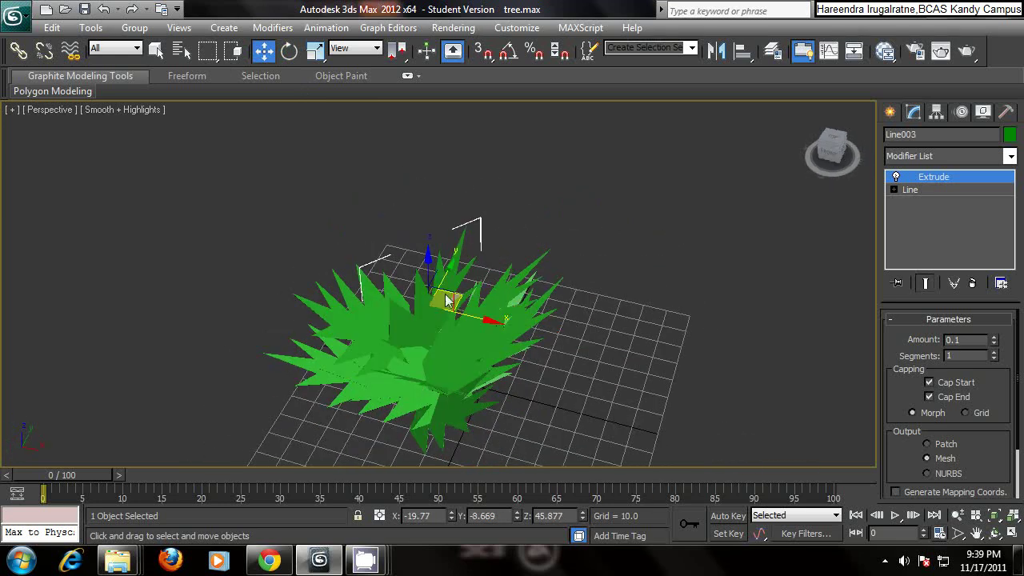
middle_click_drag(414, 282, 470, 259, "alt")
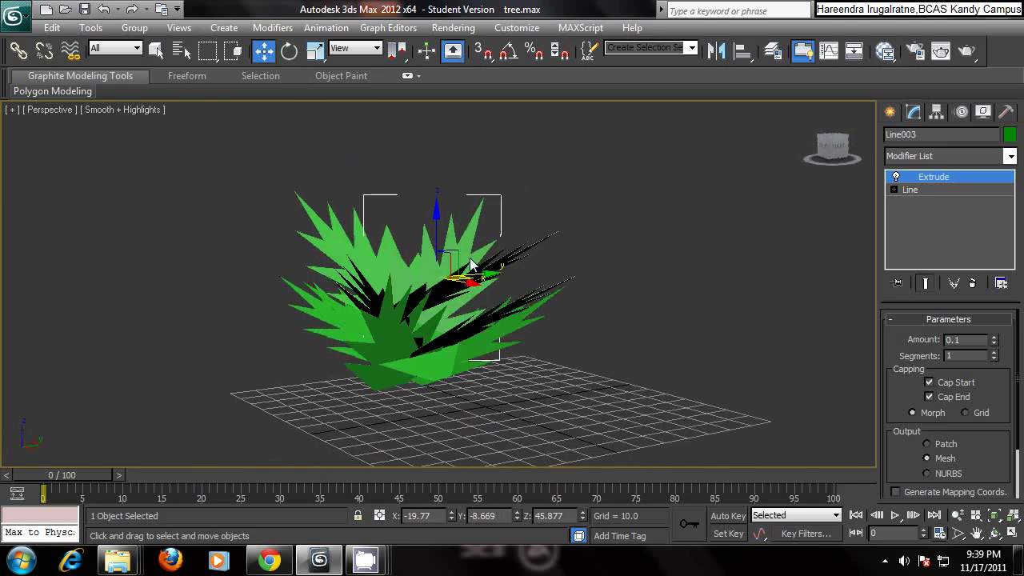
Select all nine leaf pieces and group them under the name 'leaves'.
key("ctrl+a")
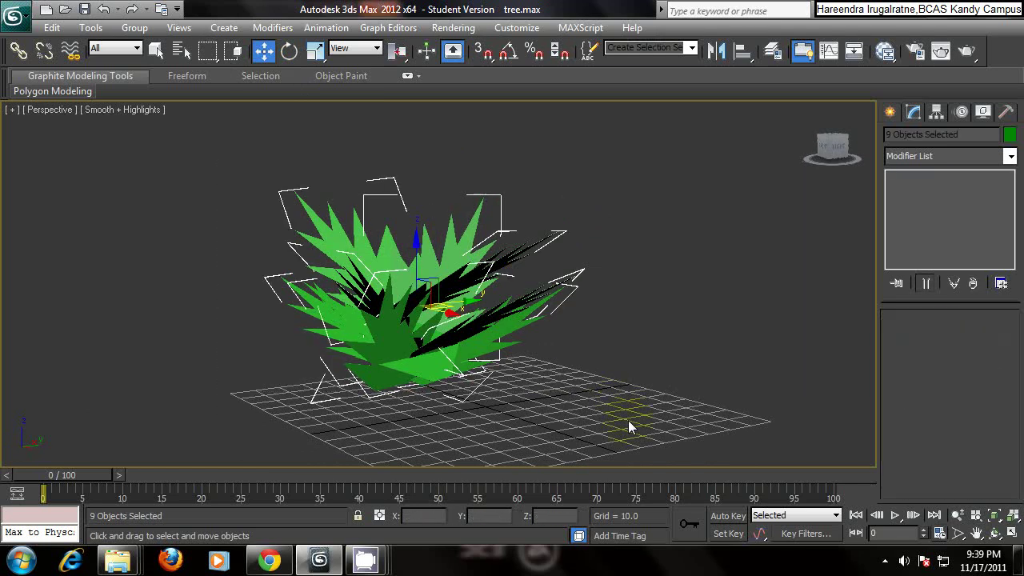
left_click(134, 27)
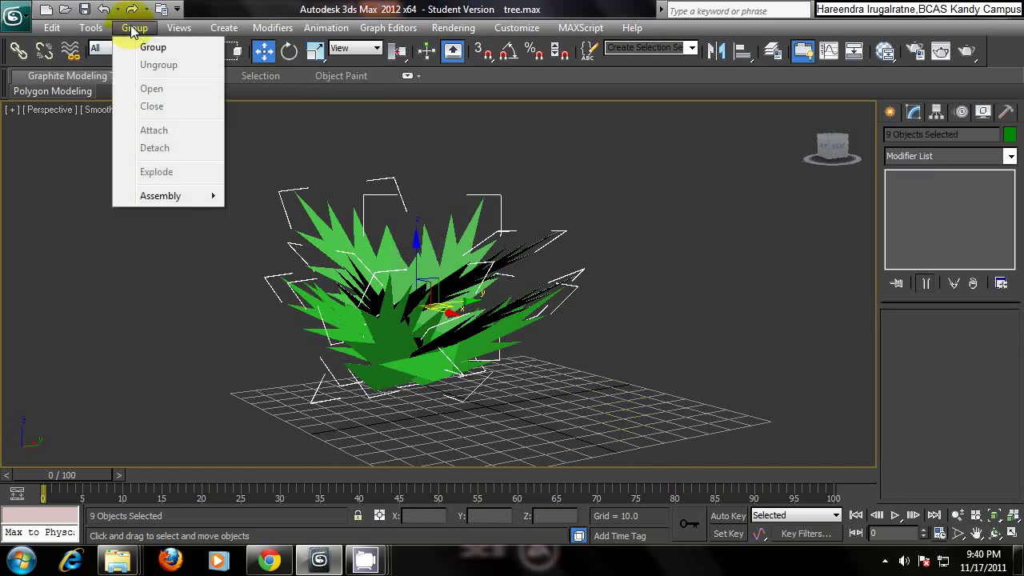
left_click(152, 47)
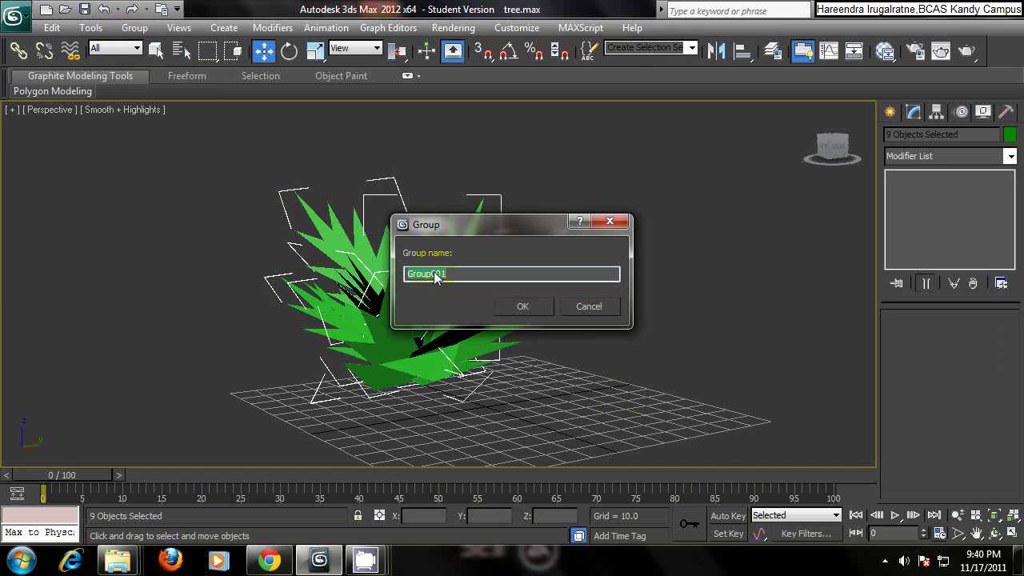
key("Return")
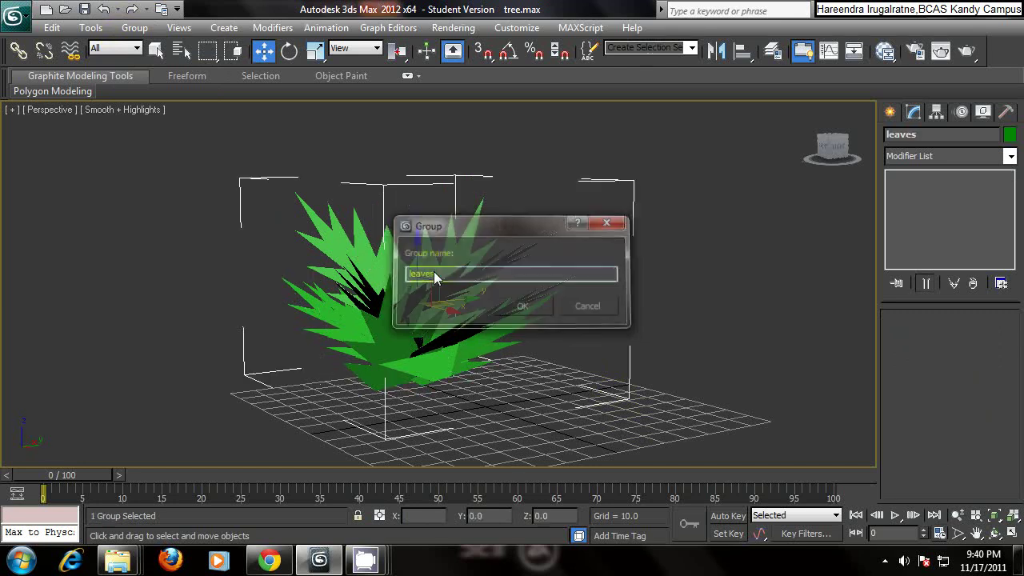
middle_click_drag(477, 306, 386, 318, "alt")
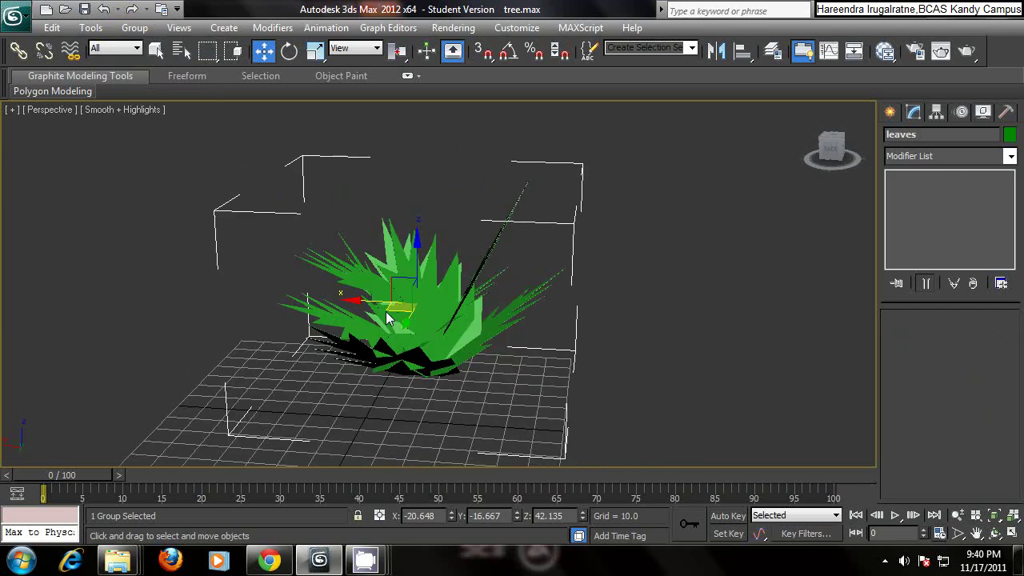
scroll(385, 309, "down", 5)
scroll(385, 309, "up", 3)
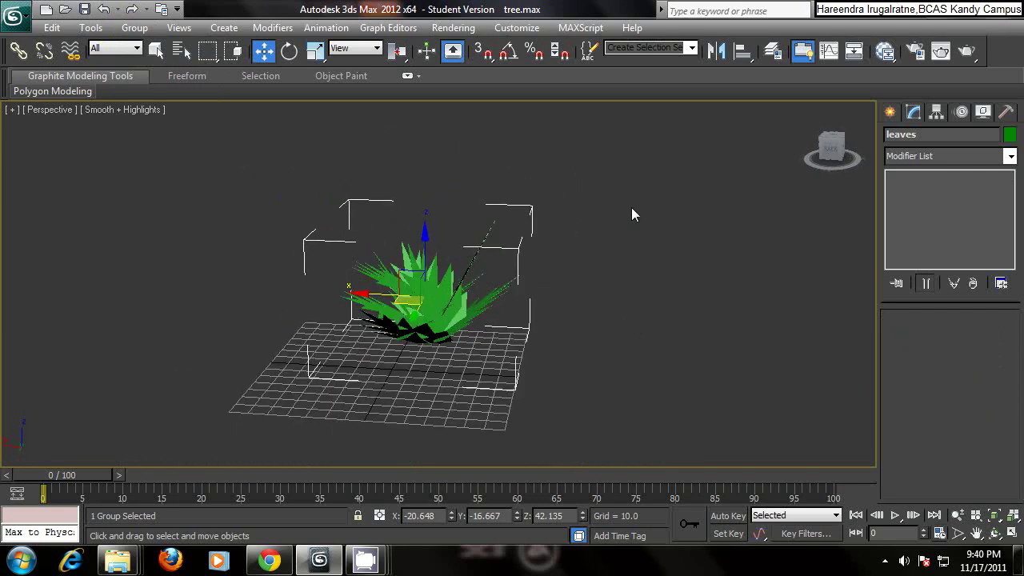
right_click(631, 207)
Unhide all objects so the trunk and ground plane reappear.
left_click(655, 135)
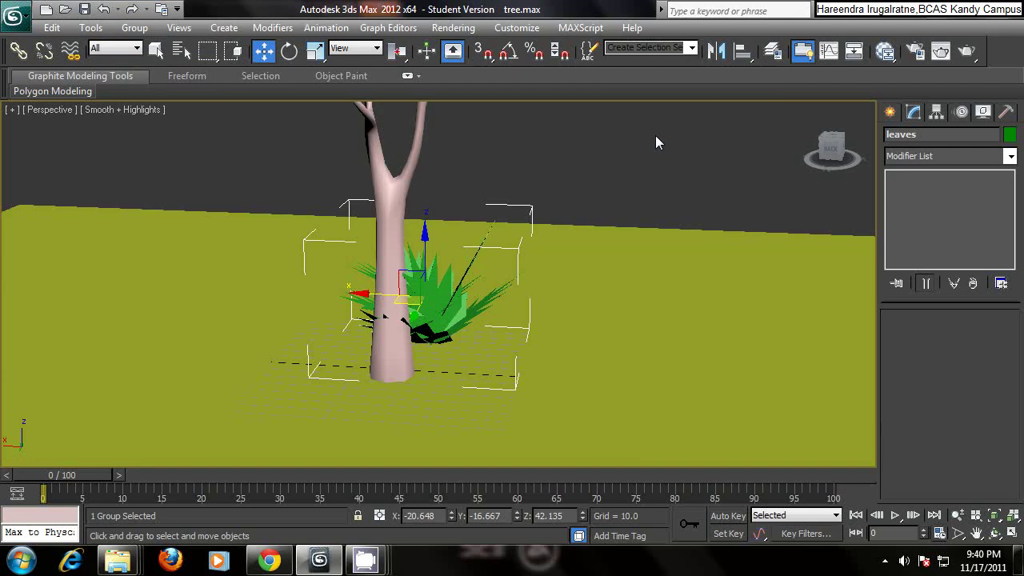
scroll(442, 241, "up", 3)
scroll(469, 276, "down", 3)
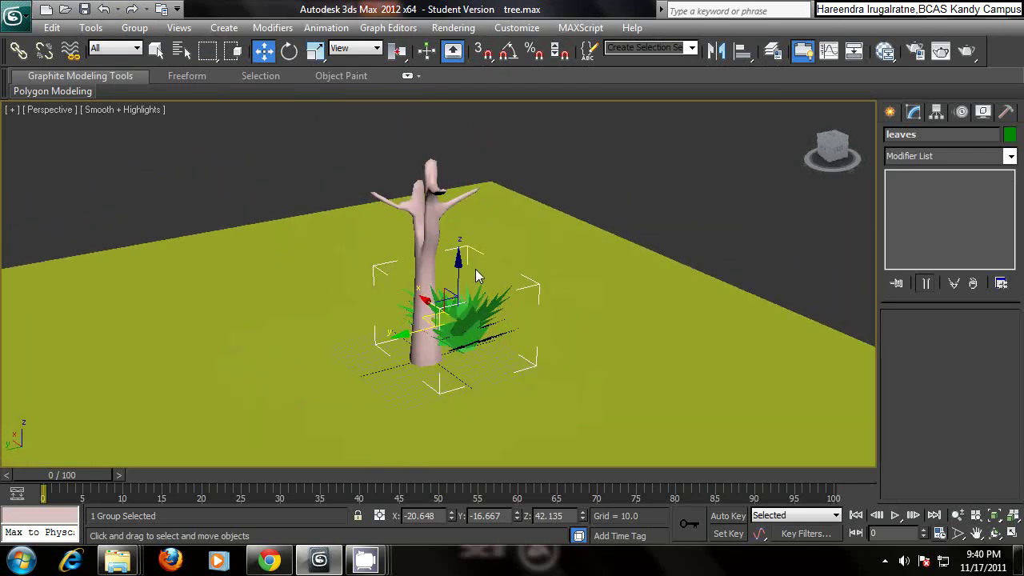
middle_click_drag(476, 273, 608, 288, "alt")
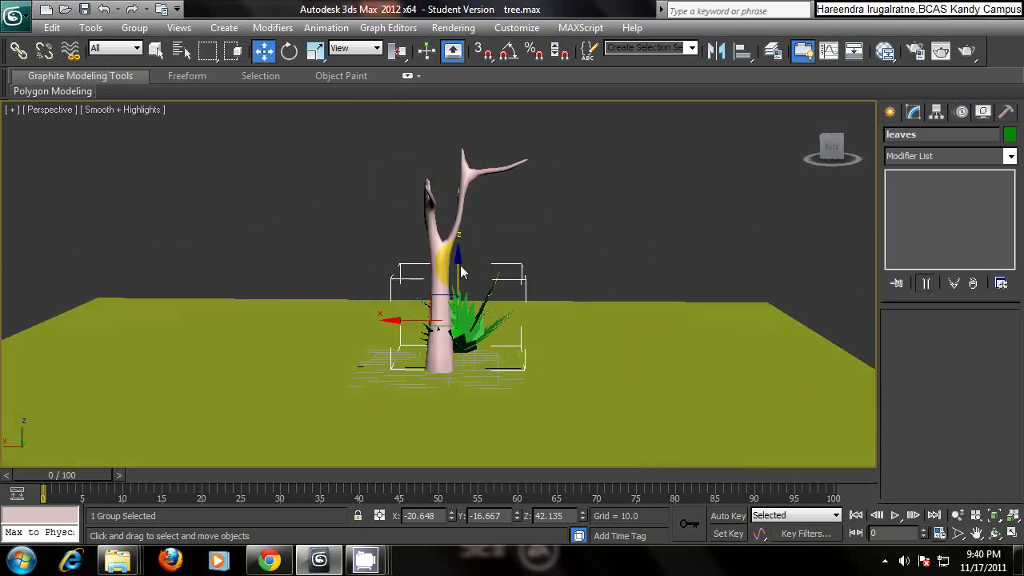
Raise the leaves group to the treetop and shrink it to 56.37%.
left_click_drag(460, 264, 457, 119)
middle_click_drag(527, 209, 488, 296, "alt")
left_click(316, 51)
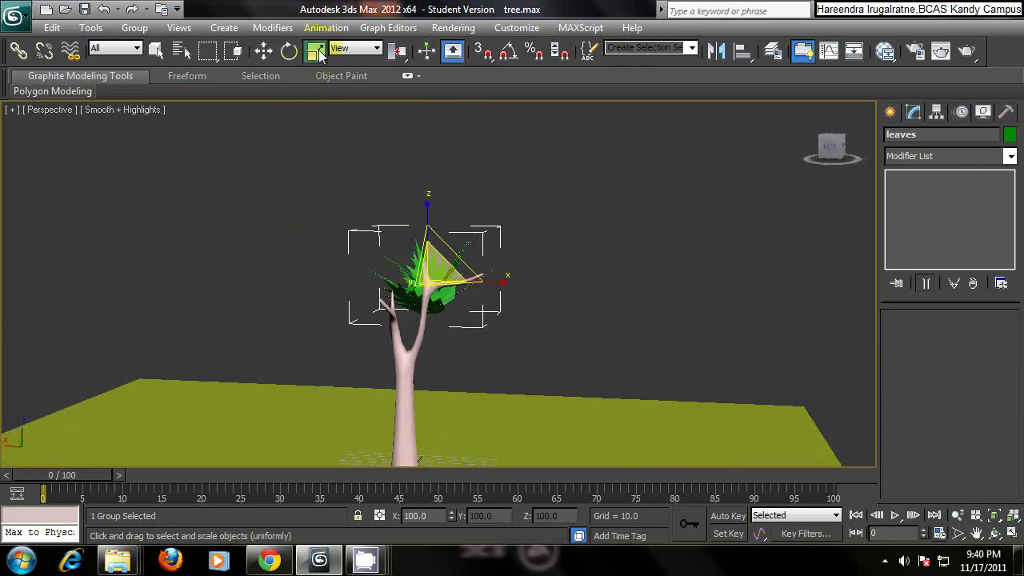
left_click_drag(439, 277, 473, 339)
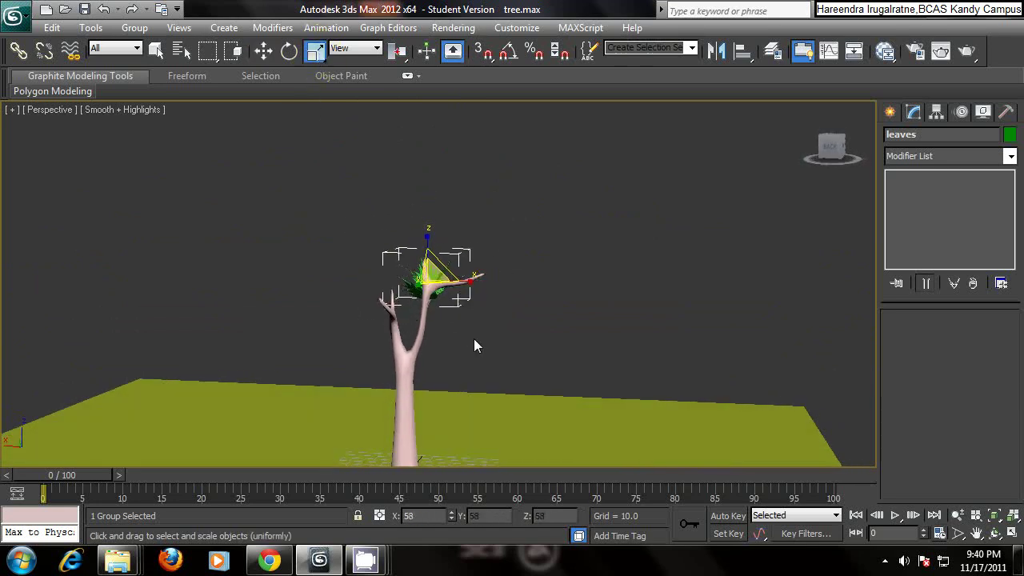
middle_click_drag(477, 325, 312, 278, "alt")
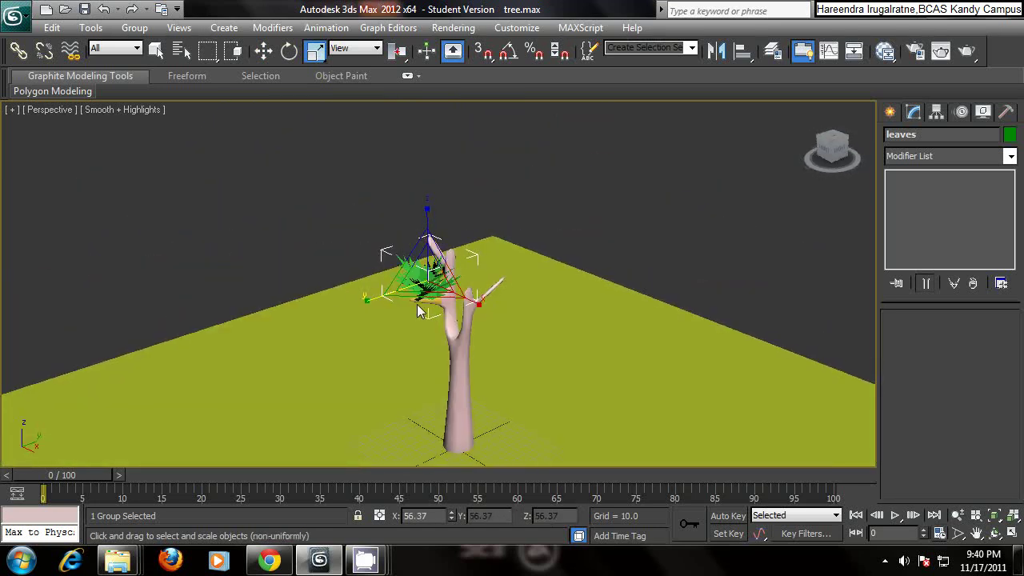
left_click(562, 232)
Change the ground plane's object colour to dark brown.
left_click(264, 51)
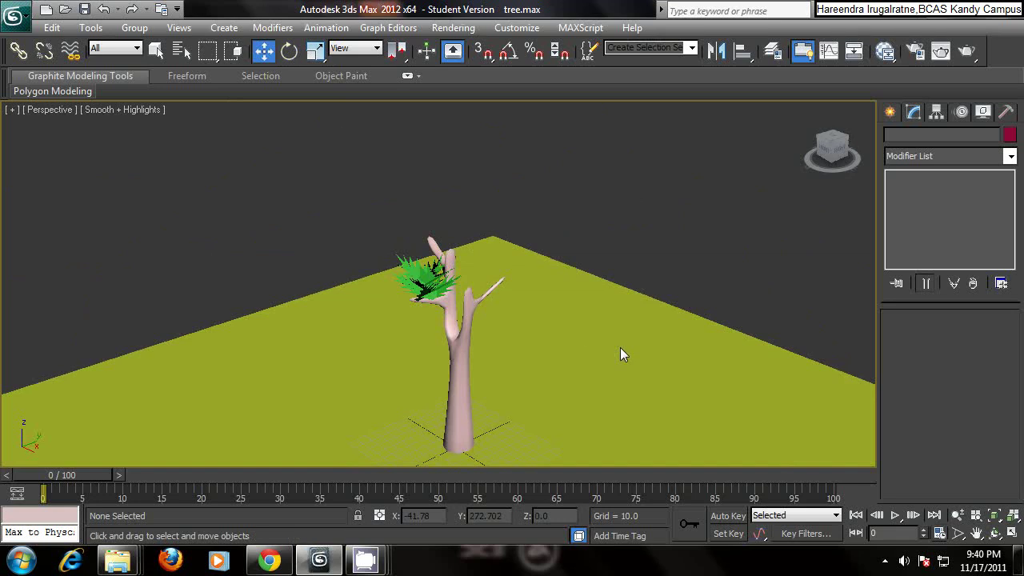
left_click(620, 347)
left_click(1009, 134)
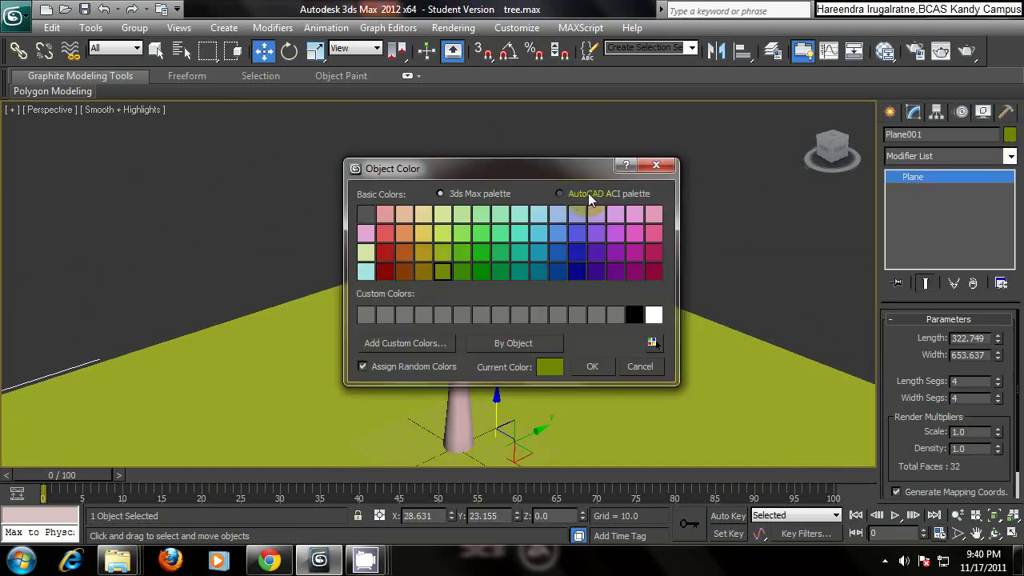
left_click(405, 276)
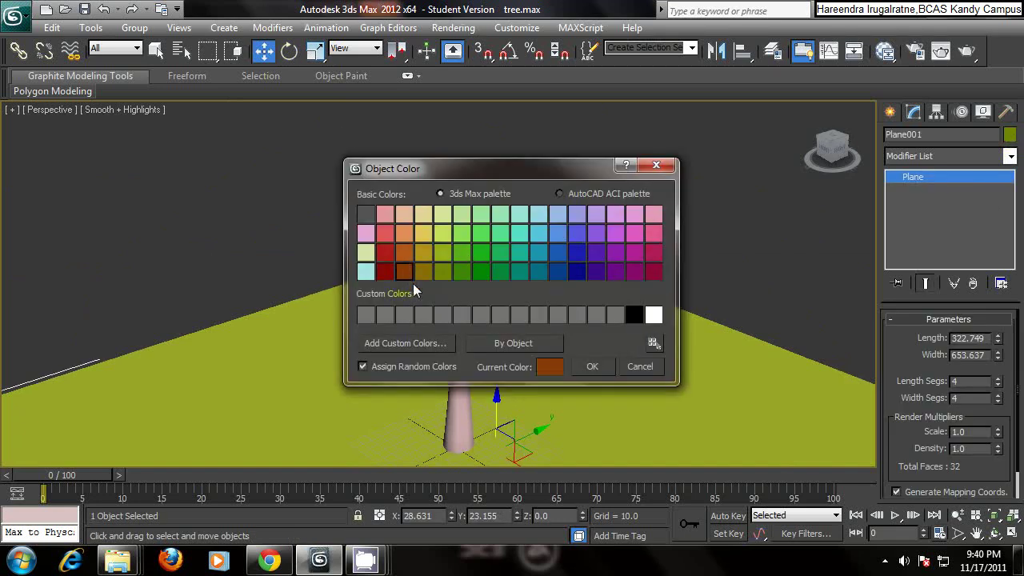
left_click(593, 367)
scroll(566, 272, "up", 5)
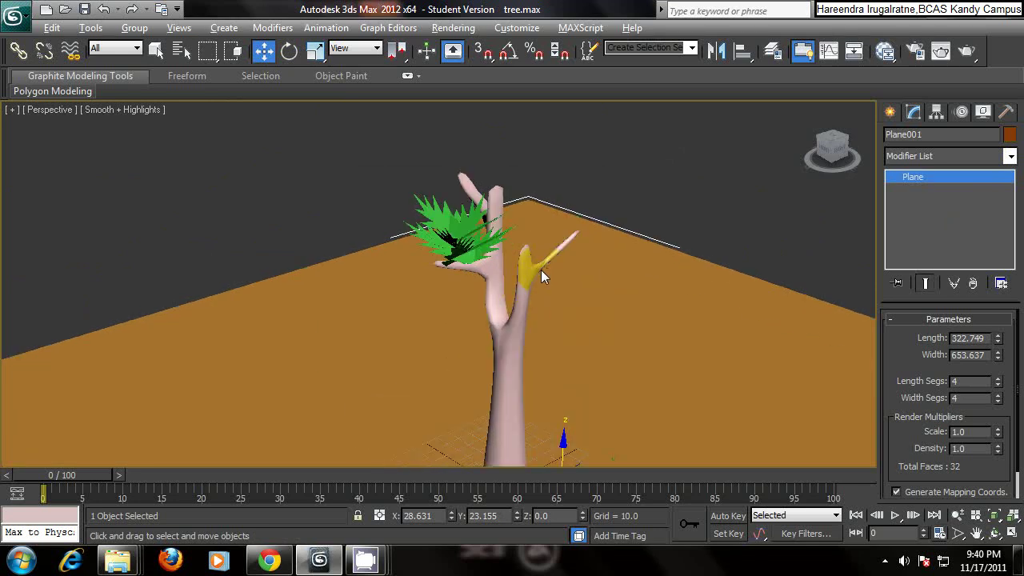
Move the leaves group down beside the trunk and Shift-drag a clone sideways.
middle_click_drag(540, 270, 482, 294, "alt")
left_click(562, 232)
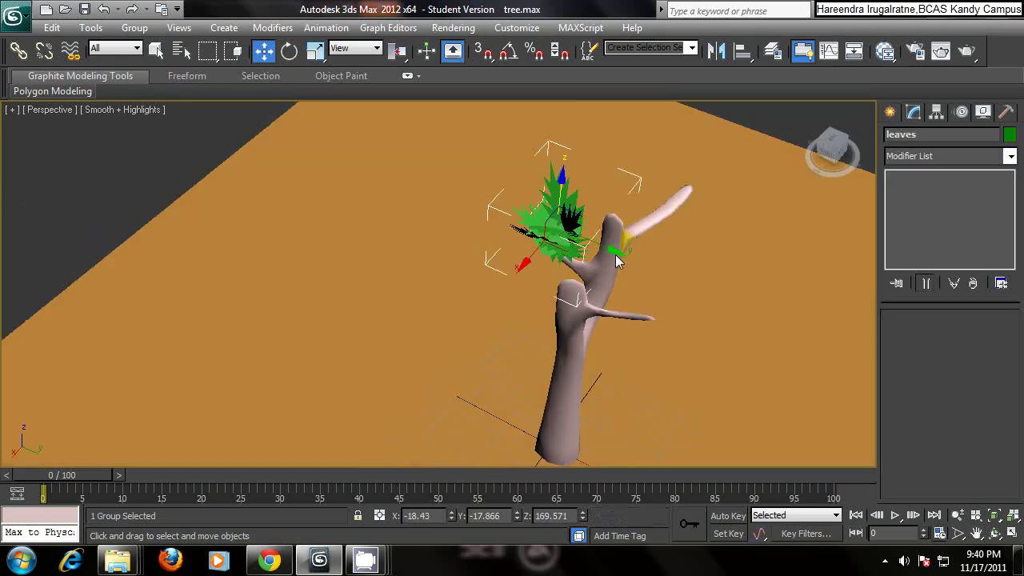
mouse_move(615, 259)
middle_mouse_down("alt")
mouse_move(534, 298)
mouse_move(498, 280)
mouse_move(630, 241)
mouse_move(621, 252)
middle_mouse_up("alt")
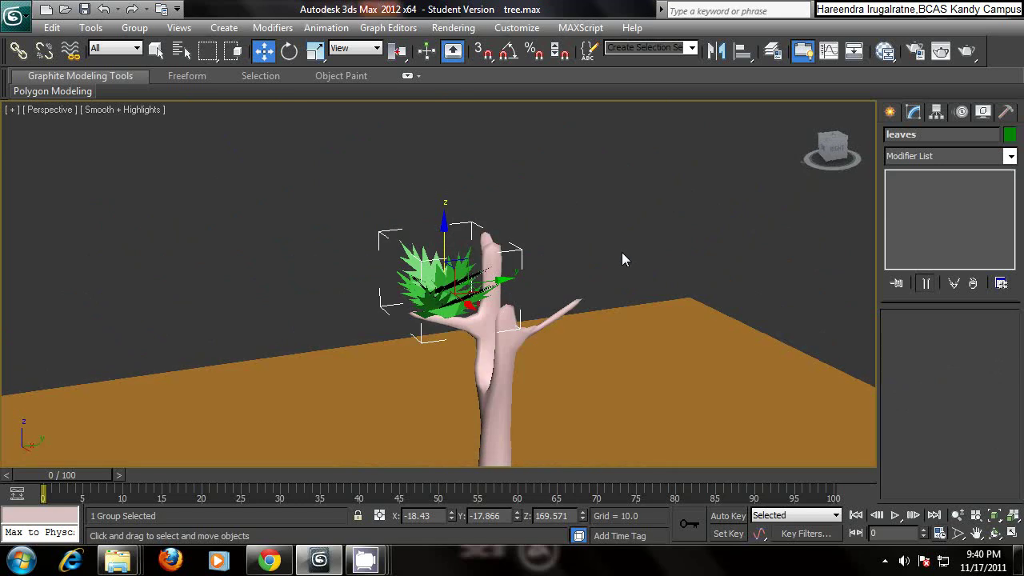
left_click_drag(505, 293, 490, 292)
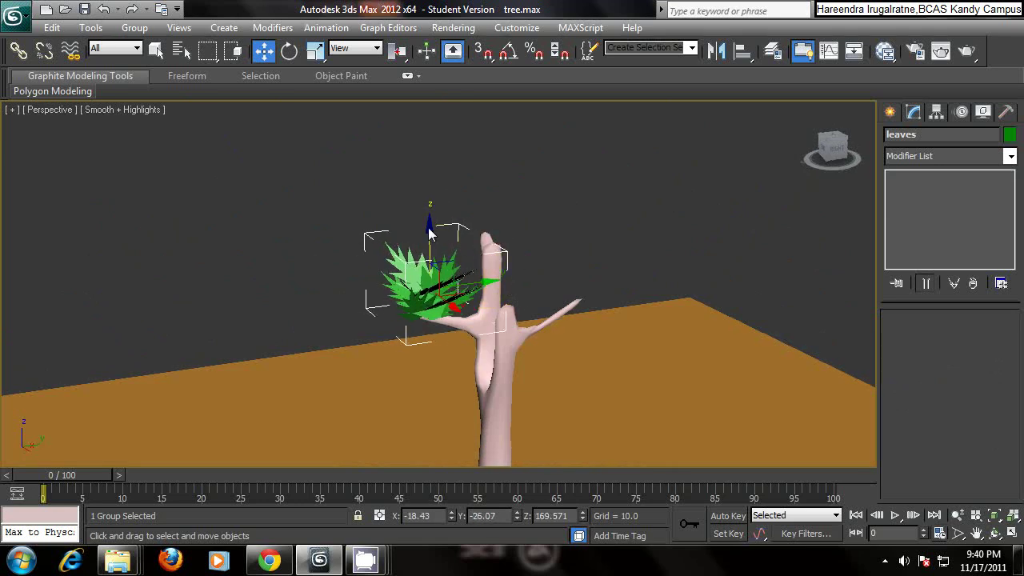
left_click_drag(430, 232, 432, 249)
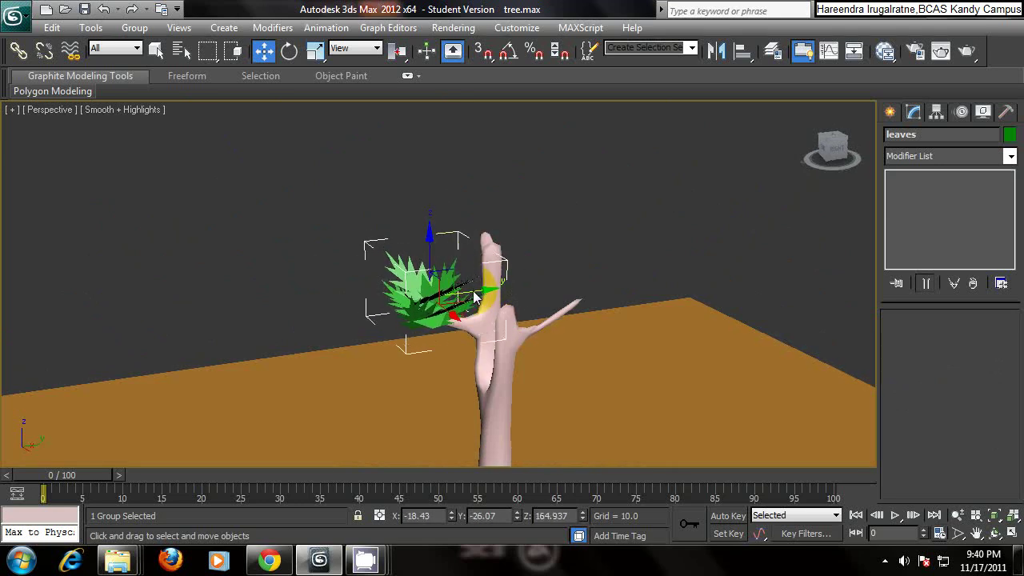
left_click_drag(474, 297, 531, 281, "shift")
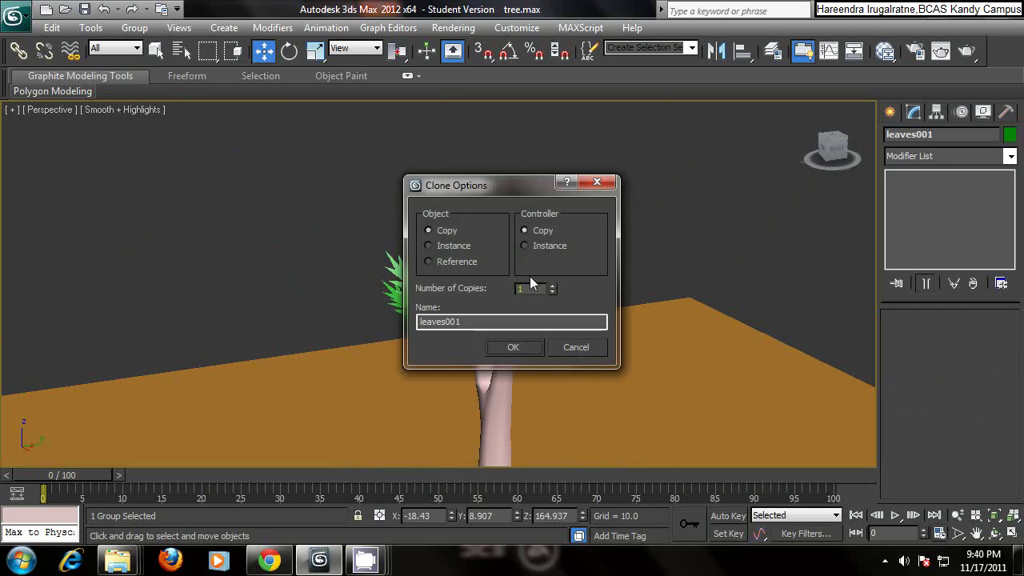
Create the 5 leaves copies, then raise leaves005 and move it back toward the trunk.
left_click(517, 348)
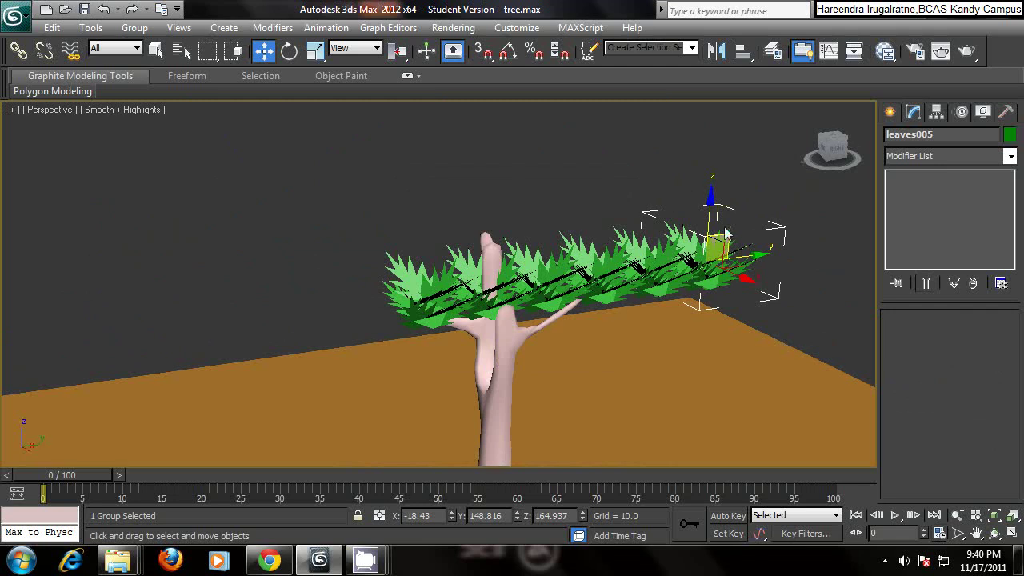
left_click_drag(710, 214, 718, 161)
left_click_drag(767, 210, 559, 257)
middle_click_drag(516, 256, 669, 282, "alt")
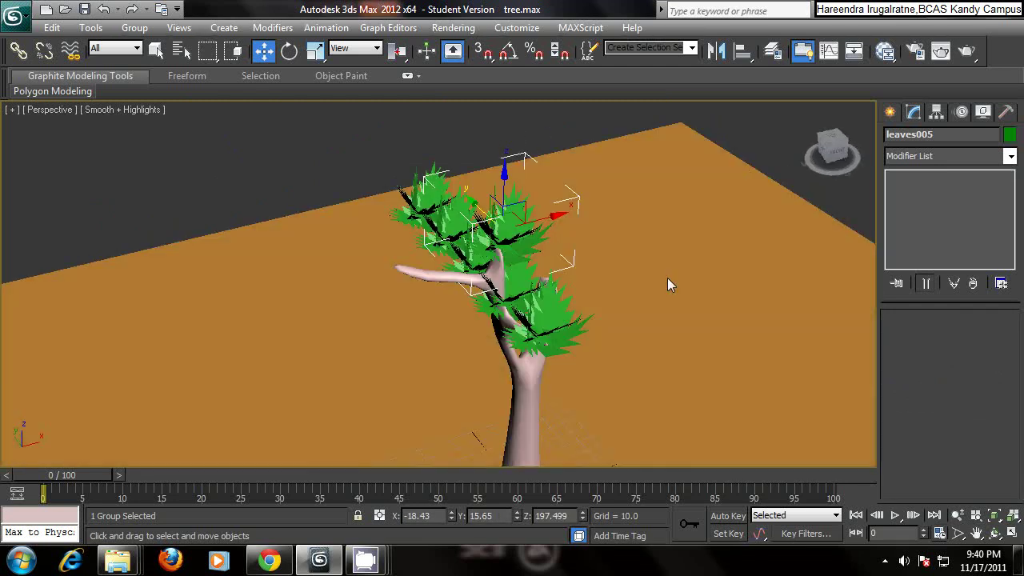
Move leaves004 onto the trunk and tilt it by about -28.65 degrees.
left_click(558, 324)
middle_click_drag(557, 318, 215, 373, "alt")
left_click(324, 377)
left_click_drag(235, 363, 458, 245)
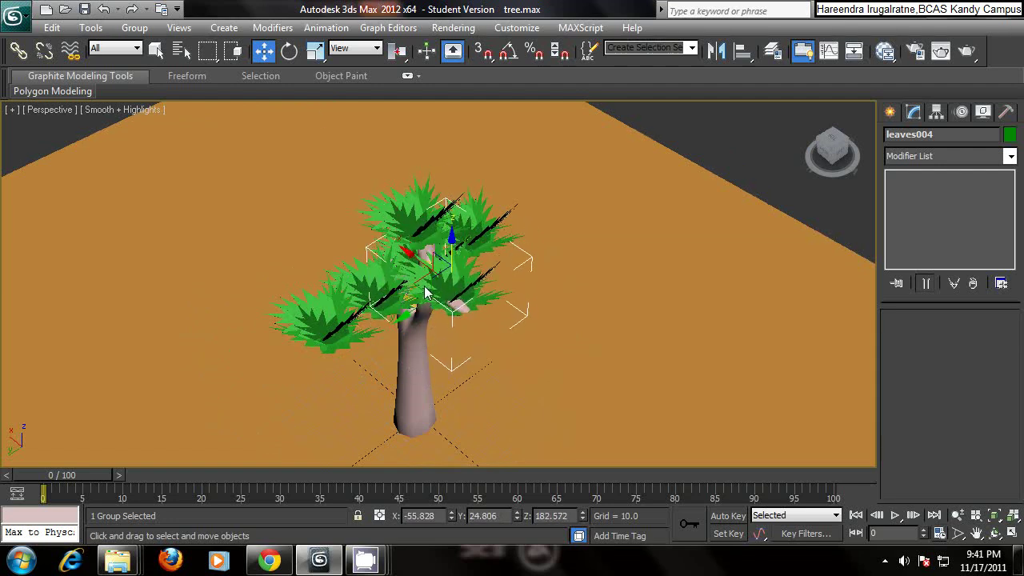
left_click(289, 52)
left_click_drag(432, 292, 420, 312)
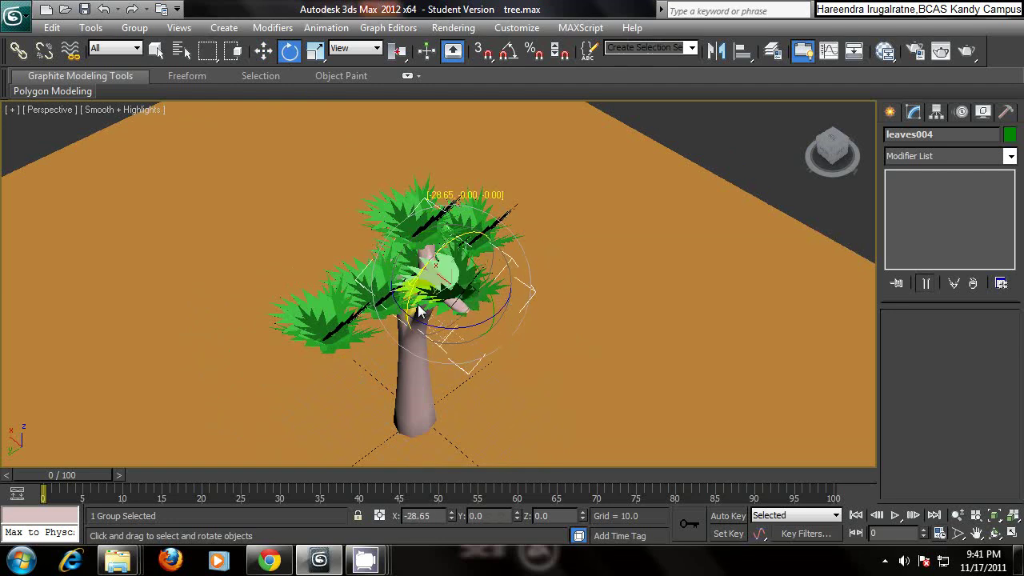
middle_click_drag(424, 293, 447, 266, "alt")
Move leaves003 to the tree's left side and raise it slightly.
left_click(327, 338)
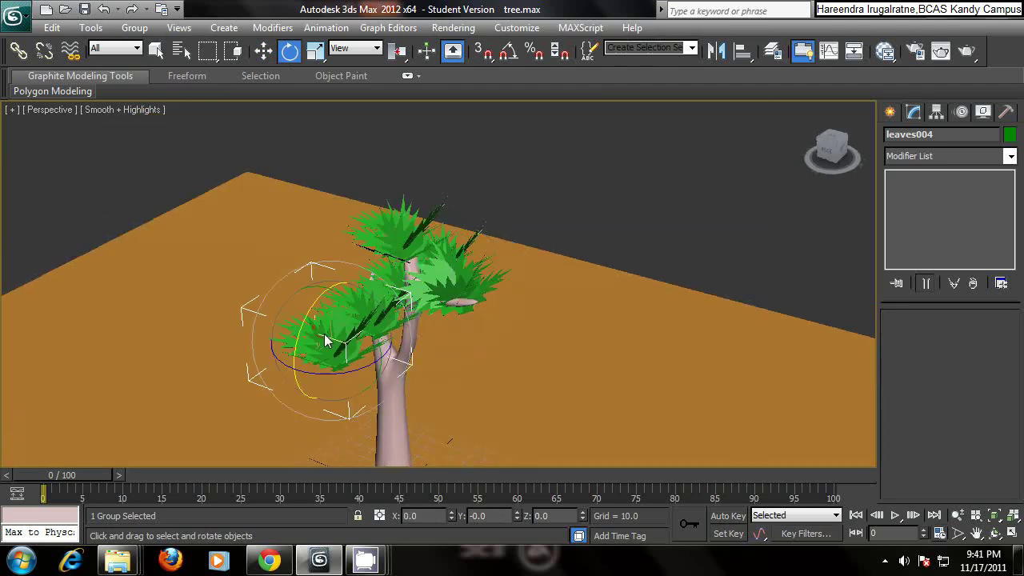
middle_click_drag(327, 338, 409, 319, "alt")
left_click(263, 50)
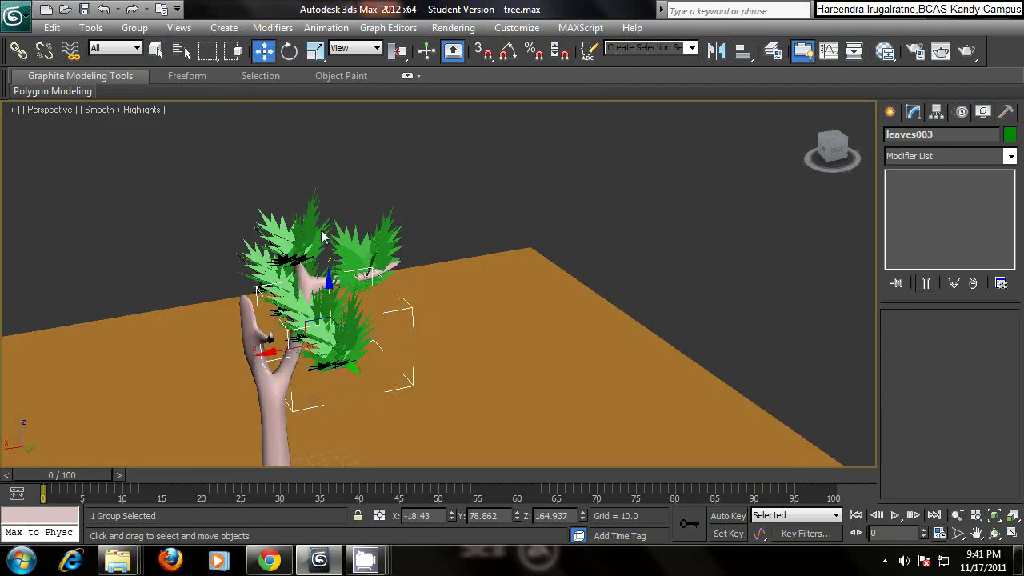
middle_click_drag(292, 246, 328, 298, "alt")
left_click_drag(331, 372, 195, 340)
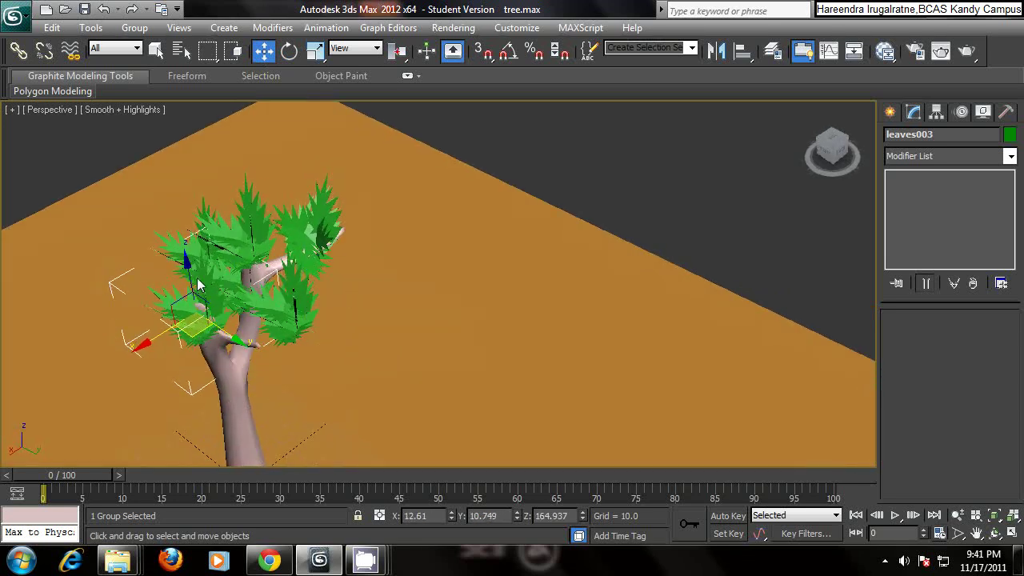
left_click_drag(200, 286, 189, 271)
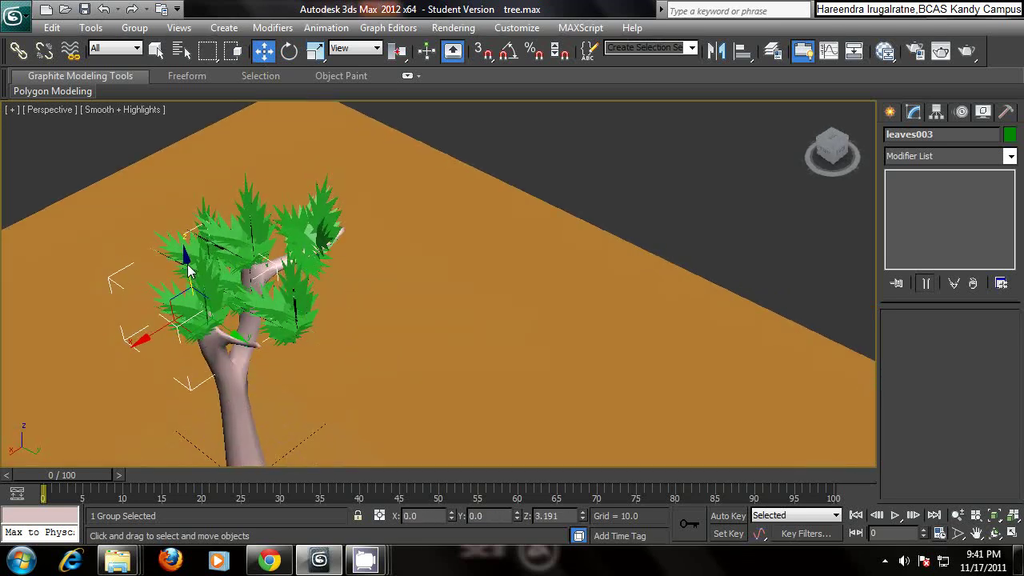
Tilt leaves002 into the canopy.
left_click(289, 50)
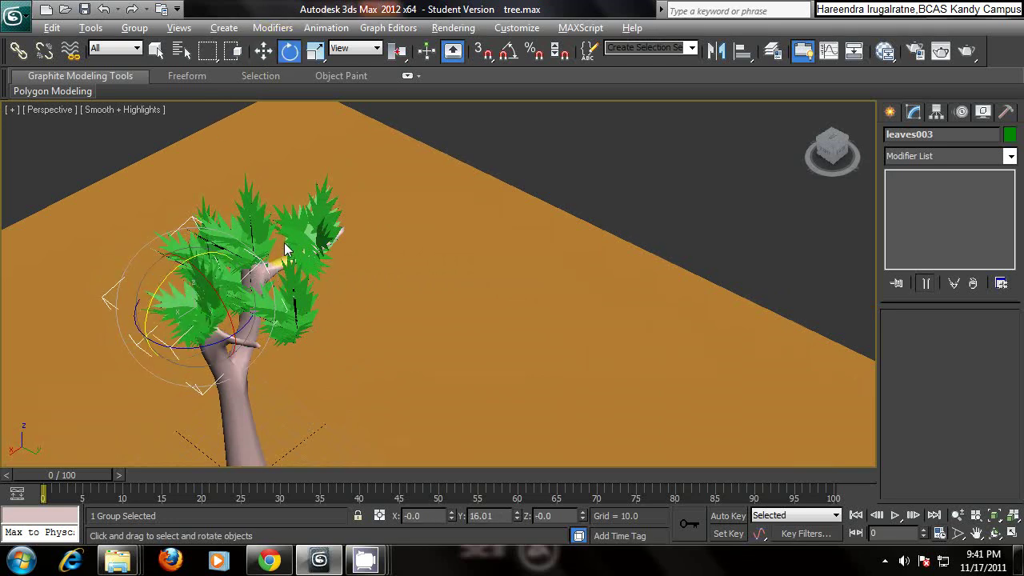
middle_click_drag(286, 249, 192, 234, "alt")
left_click(215, 354)
middle_click_drag(247, 371, 298, 352, "alt")
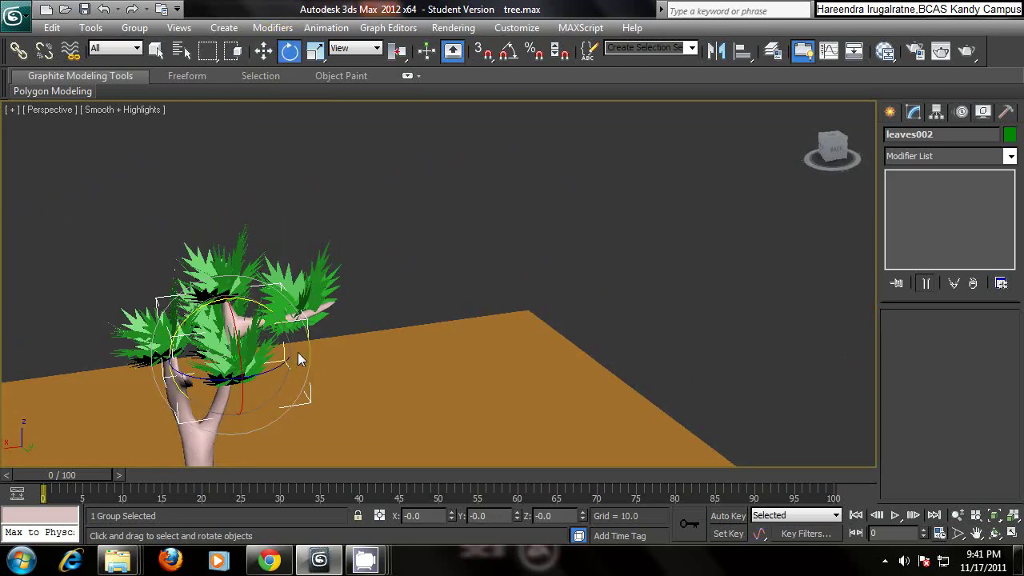
left_click_drag(297, 352, 308, 332)
middle_click_drag(308, 332, 237, 334, "alt")
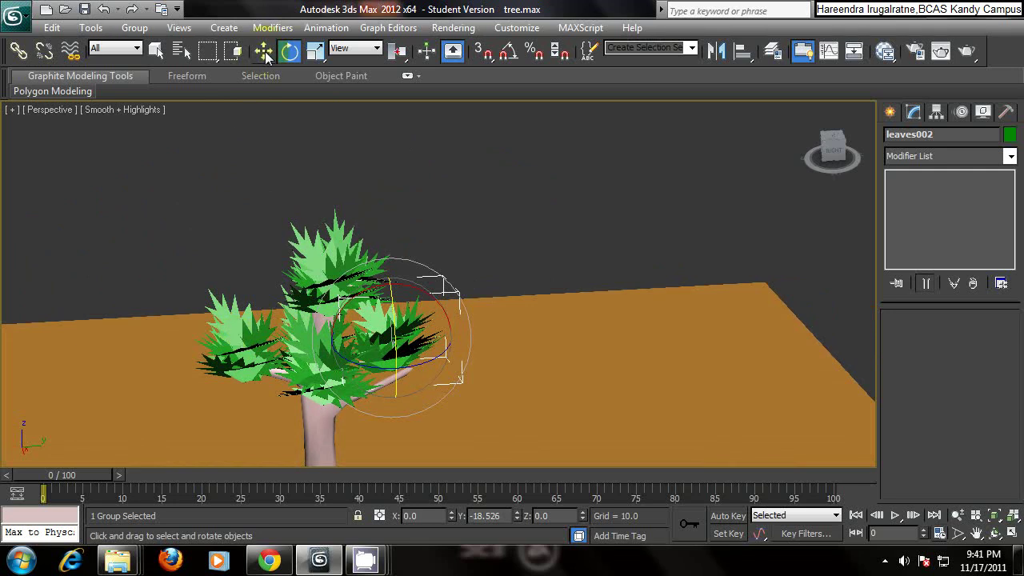
left_click(264, 51)
Select three leaf groups together, including leaves002 and the top cluster.
left_click(233, 345)
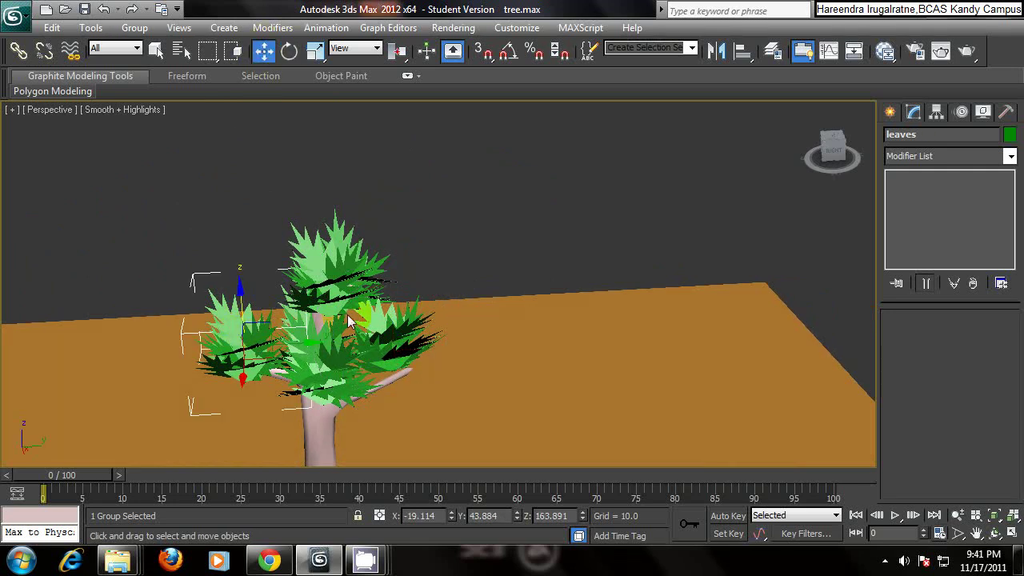
left_click(396, 335)
left_click(324, 280)
left_click(323, 362, "ctrl")
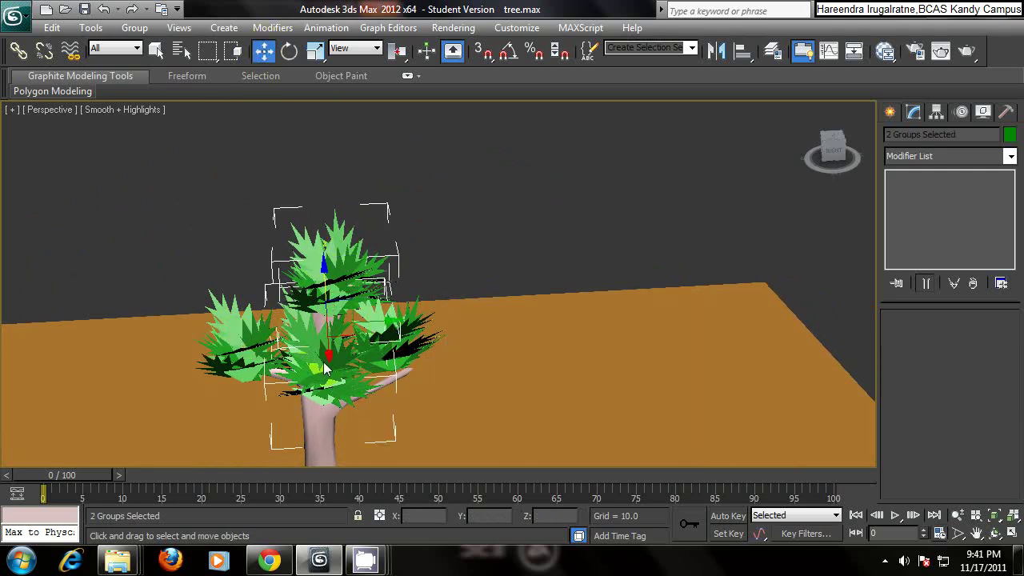
left_click(238, 334, "ctrl")
Clone the three leaf groups to the right as a copy.
middle_click_drag(208, 327, 359, 340, "alt")
mouse_move(381, 327)
left_mouse_down("shift")
mouse_move(438, 330)
mouse_move(335, 330)
left_mouse_up("shift")
left_click(513, 343)
left_click(504, 345)
Make another copy of the three leaf groups to the right, creating leaves015.
middle_click_drag(485, 328, 353, 303, "alt")
mouse_move(307, 326)
left_mouse_down("shift")
mouse_move(380, 326)
mouse_move(280, 319)
left_mouse_up("shift")
left_click(513, 353)
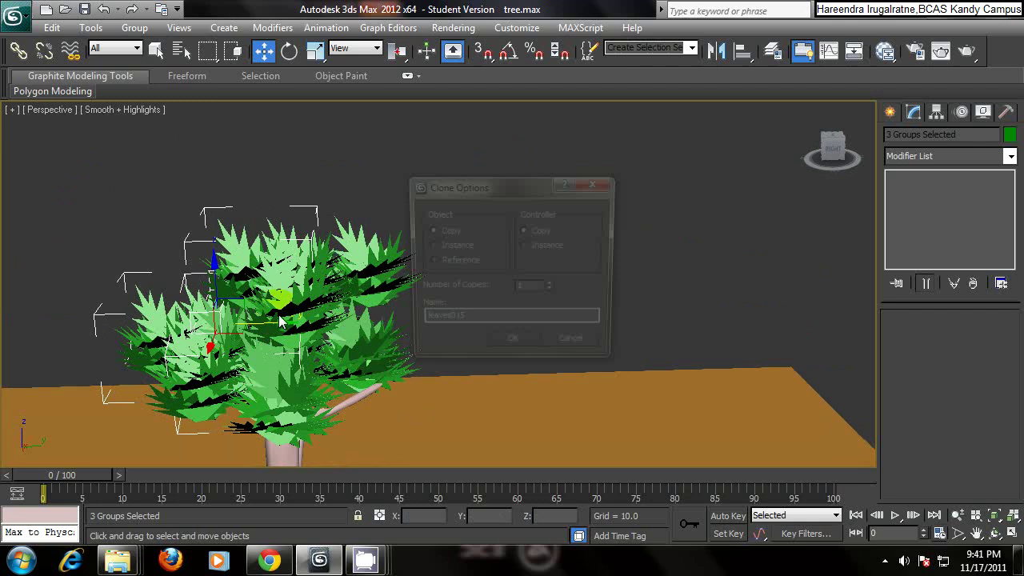
left_click(504, 340)
Clone the leaf groups to the left as leaves018 and to the right as leaves021.
middle_click_drag(334, 293, 406, 298, "alt")
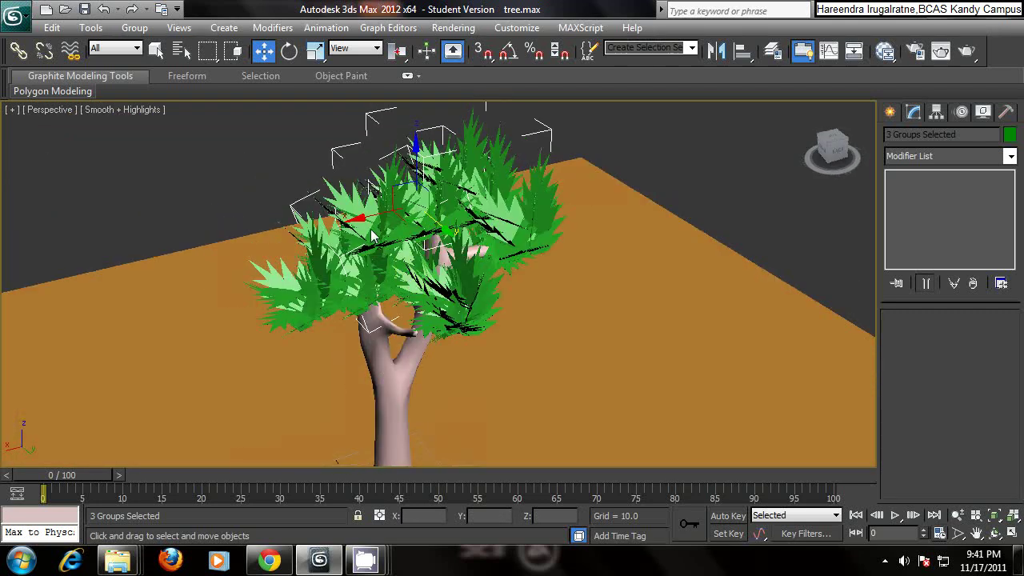
left_click_drag(372, 228, 235, 256, "shift")
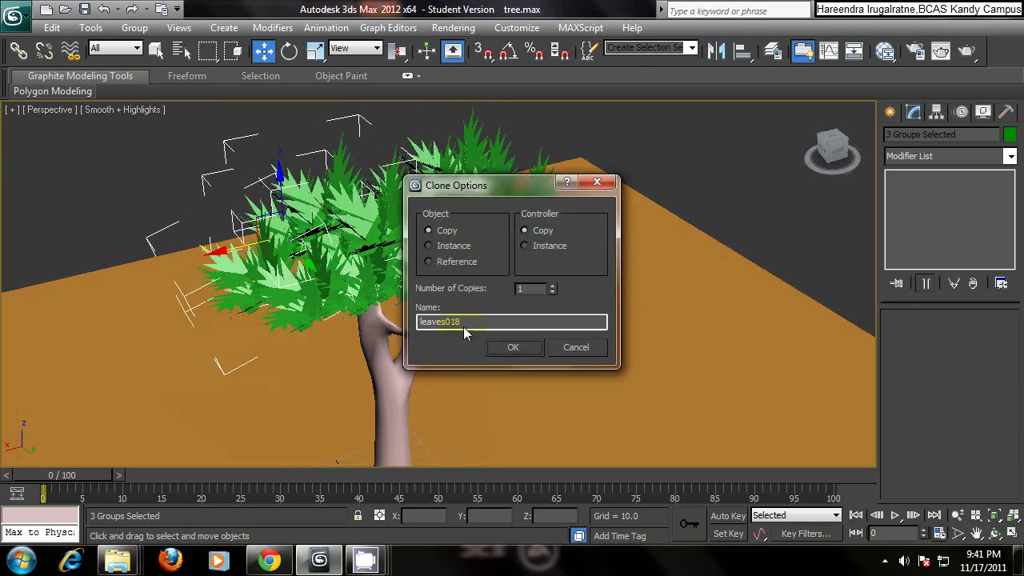
left_click(513, 346)
mouse_move(513, 346)
middle_mouse_down("alt")
mouse_move(425, 303)
mouse_move(364, 244)
middle_mouse_up("alt")
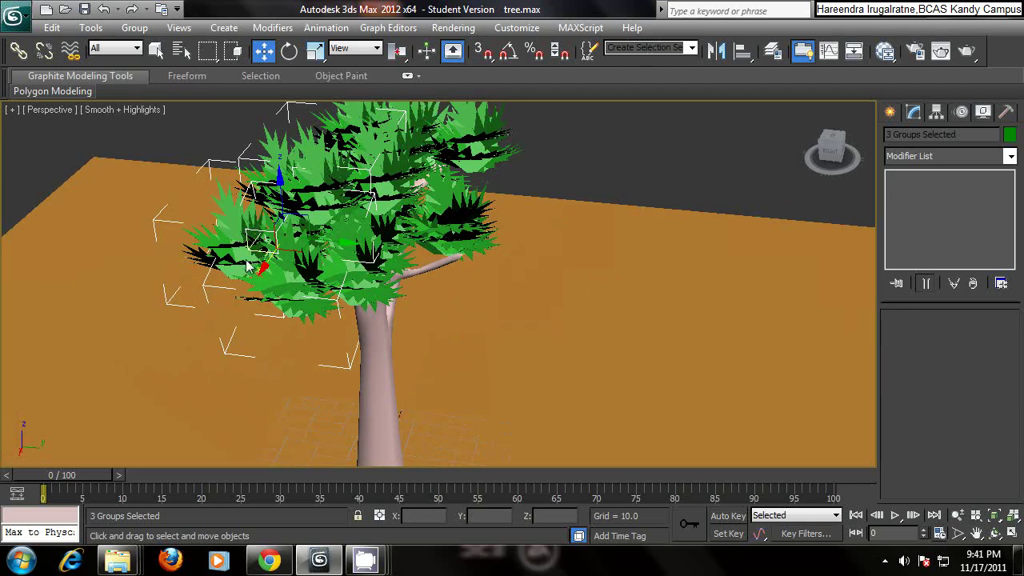
left_click_drag(320, 247, 446, 261, "shift")
left_click(538, 347)
Clone the leaf groups upward as leaves024 and shift the copies left.
mouse_move(538, 346)
middle_mouse_down("alt")
mouse_move(408, 282)
mouse_move(397, 288)
mouse_move(428, 300)
middle_mouse_up("alt")
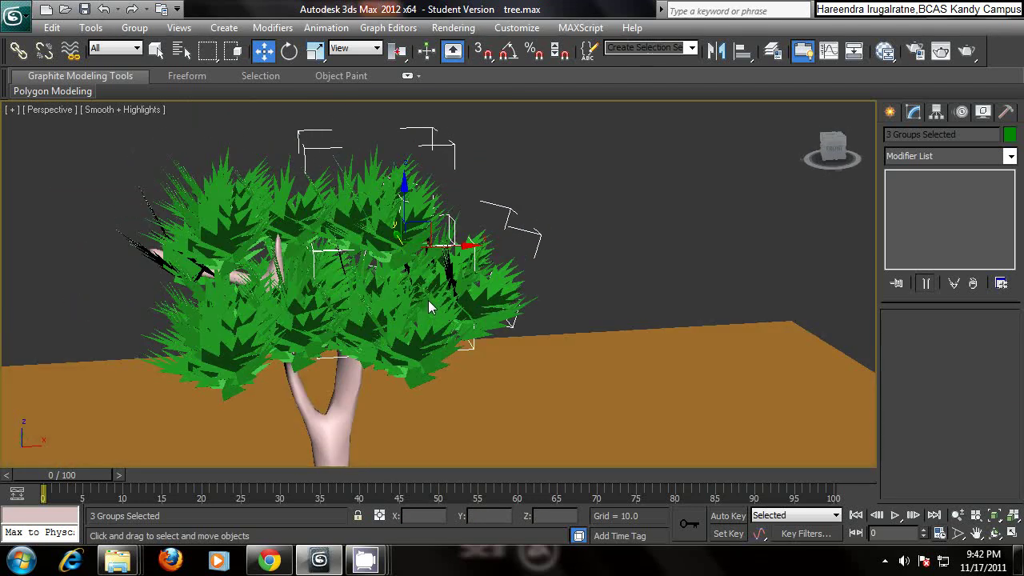
left_click_drag(405, 205, 406, 144, "shift")
left_click(516, 350)
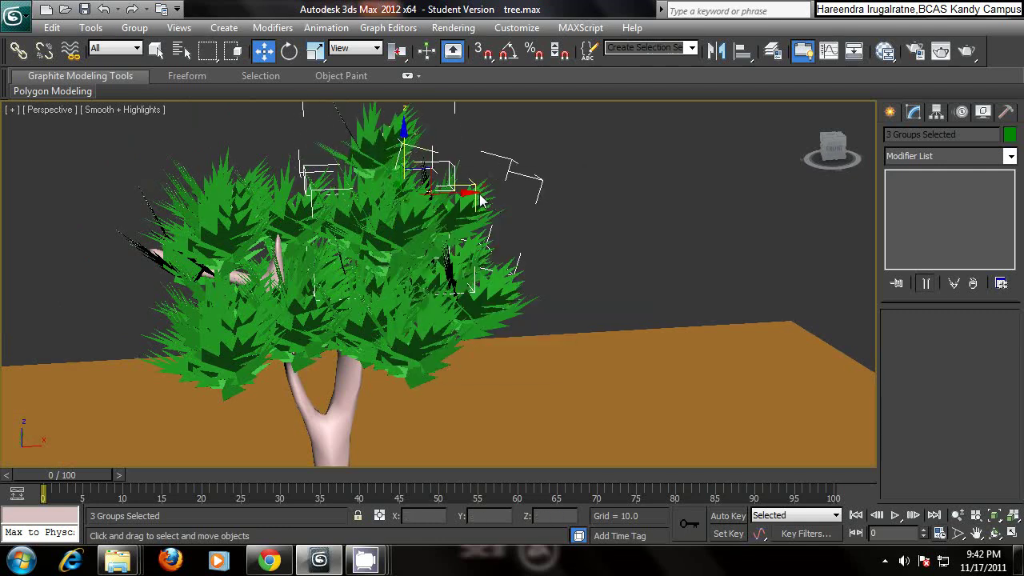
left_click_drag(478, 202, 336, 210)
Clone the leaf groups to the left as leaves027 and fit them into the canopy.
middle_click_drag(335, 210, 238, 319, "alt")
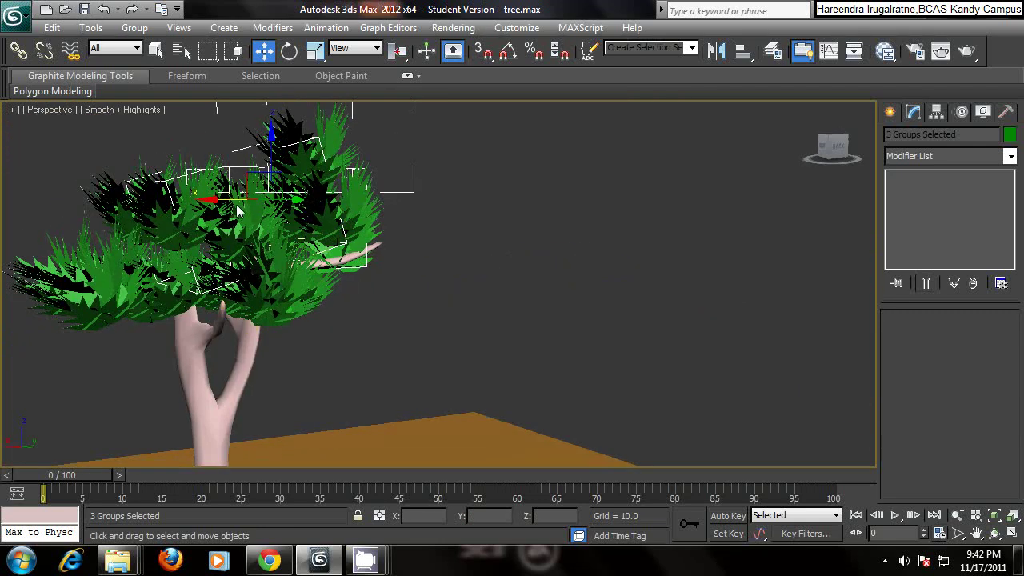
left_click_drag(235, 208, 98, 209, "shift")
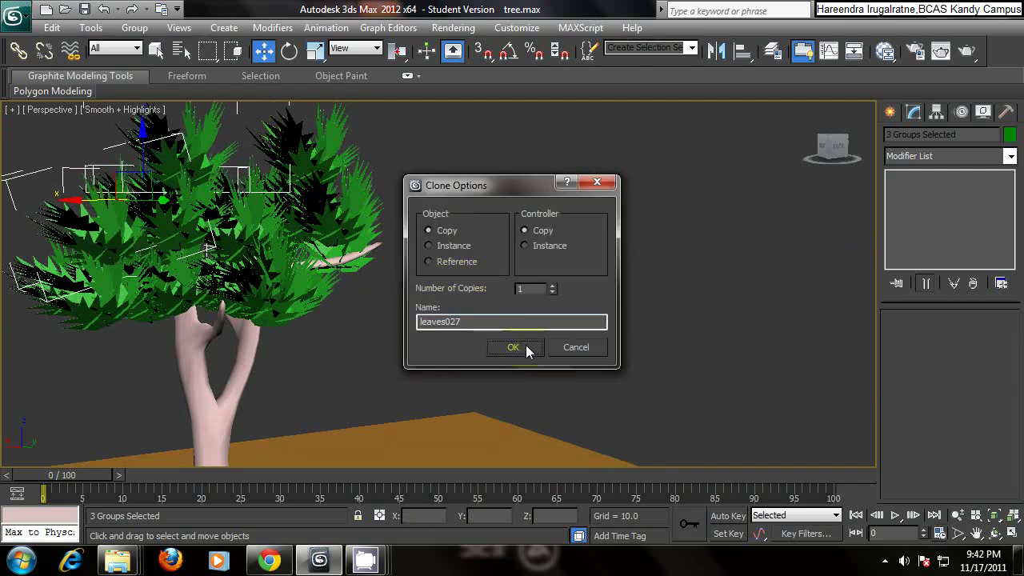
left_click(515, 345)
middle_click_drag(191, 236, 222, 252, "alt")
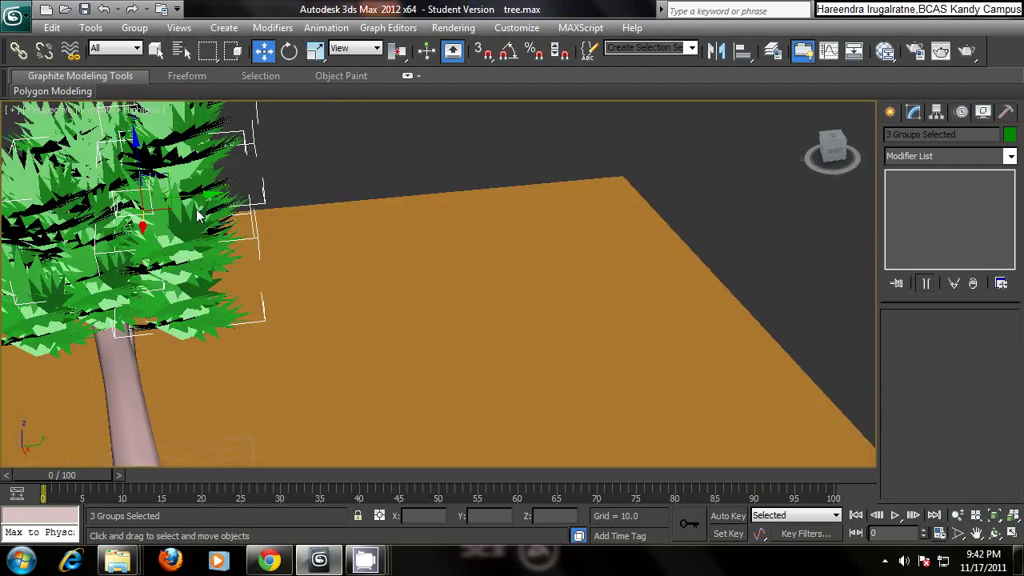
left_click_drag(198, 205, 268, 203)
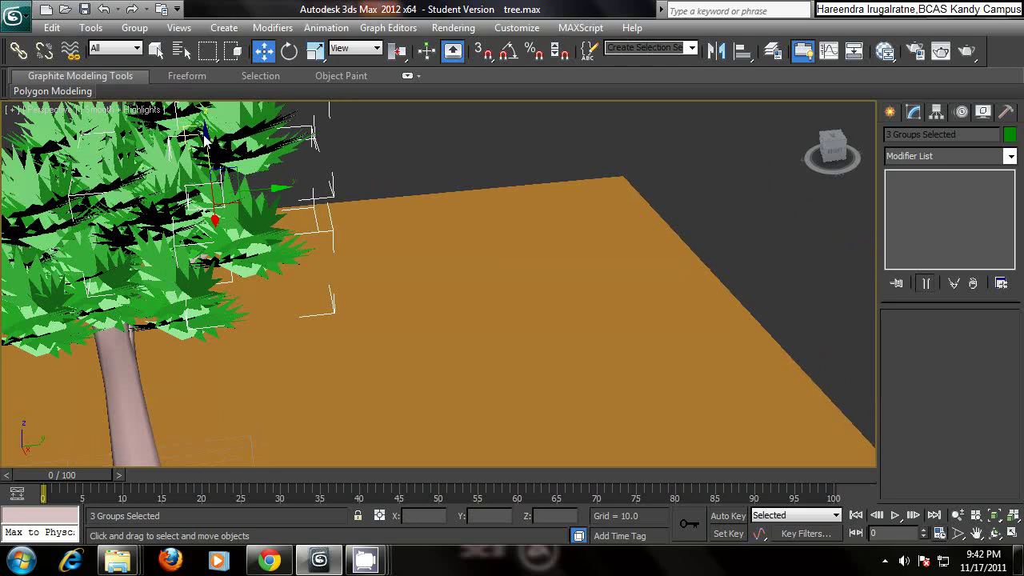
left_click_drag(204, 140, 210, 232)
scroll(210, 232, "down", 5)
middle_click_drag(209, 232, 262, 295, "alt")
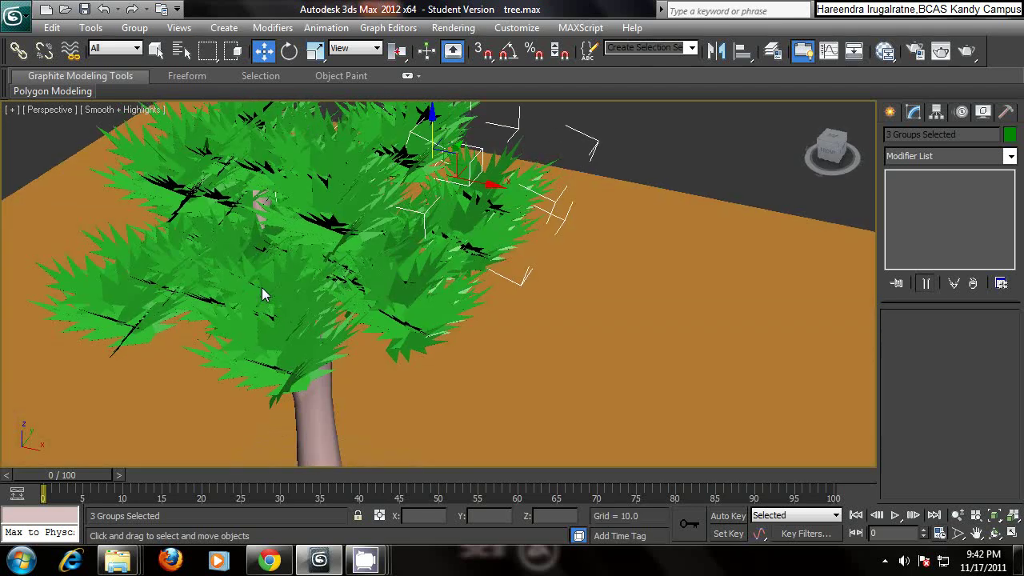
Copy the leaf groups left as leaves030, raise them toward the canopy, then switch to top view.
scroll(262, 272, "down", 5)
middle_click_drag(262, 255, 453, 220, "alt")
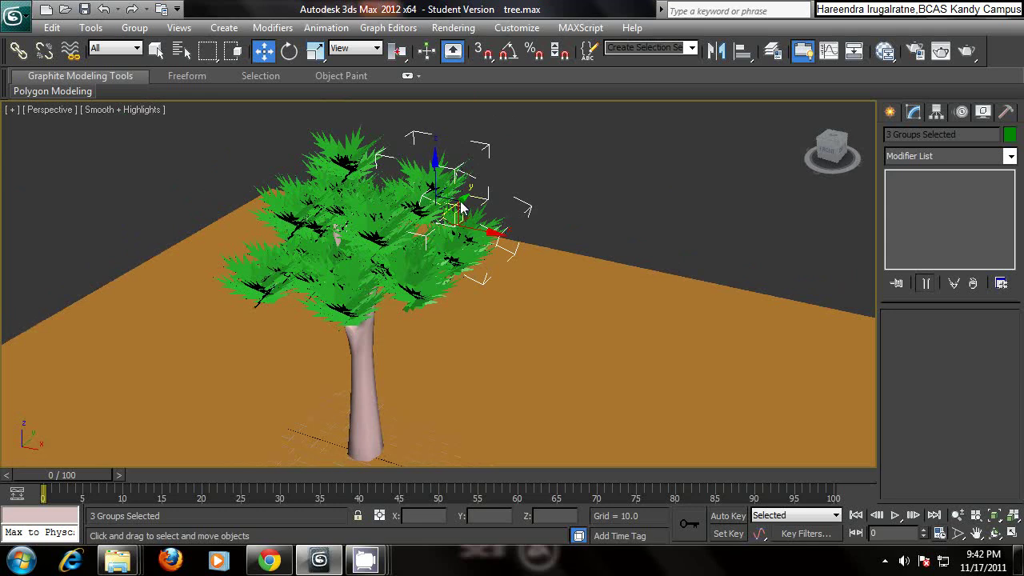
left_click_drag(461, 207, 374, 249, "shift")
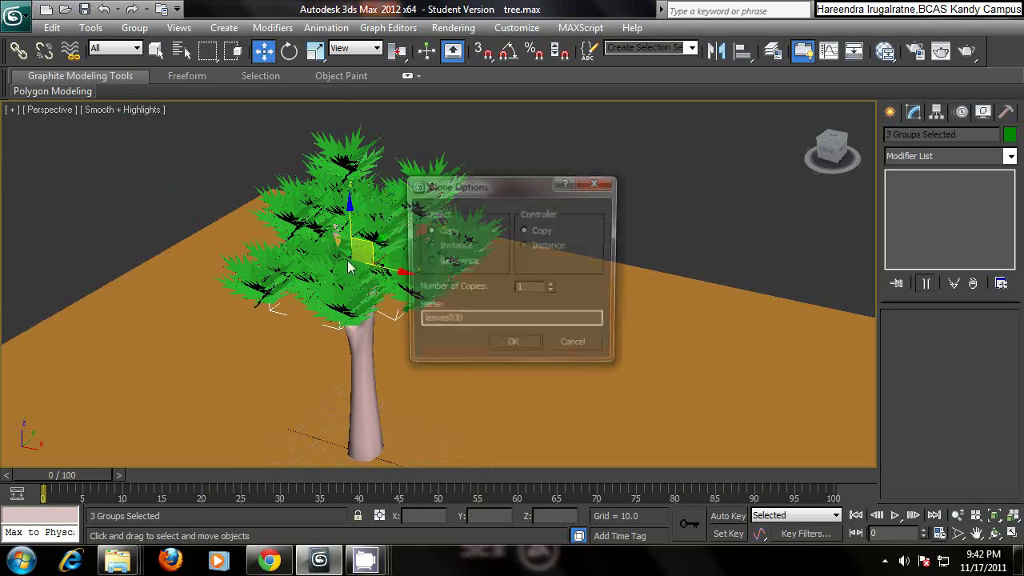
left_click(512, 346)
middle_click_drag(535, 345, 480, 249, "alt")
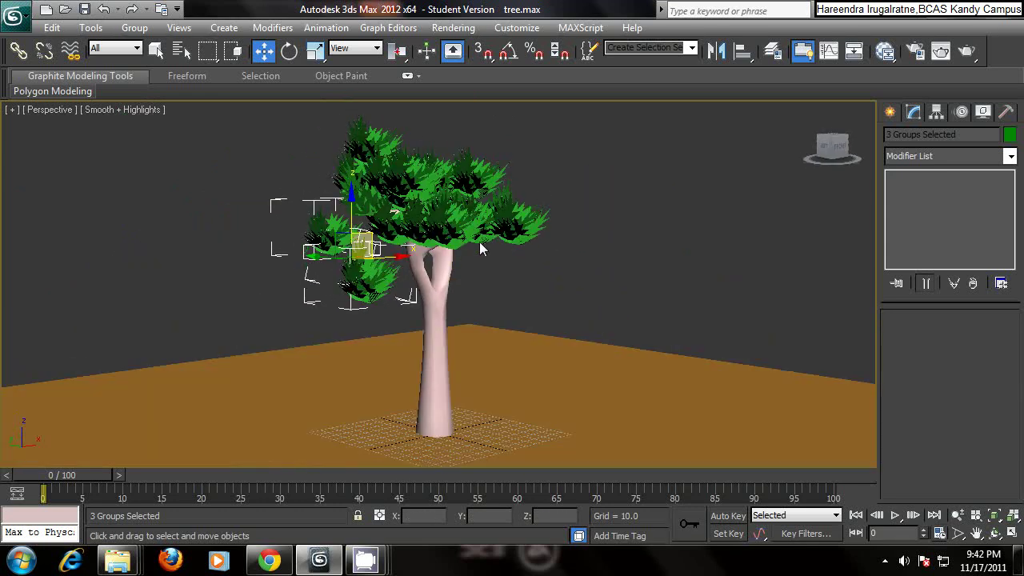
left_click_drag(372, 250, 407, 264)
key("t")
Copy the three leaf groups to the right in perspective, then nudge the copy along Y, Z and X.
key("p")
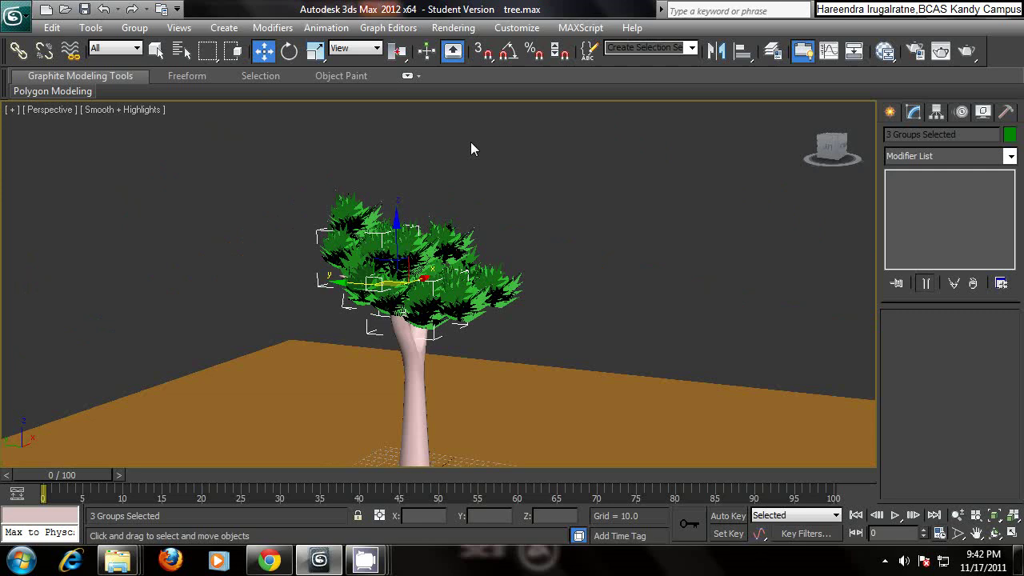
middle_click_drag(470, 151, 336, 296, "alt")
mouse_move(336, 296)
left_mouse_down("shift")
mouse_move(411, 294)
mouse_move(387, 296)
left_mouse_up("shift")
left_click(512, 345)
middle_click_drag(504, 287, 473, 291, "alt")
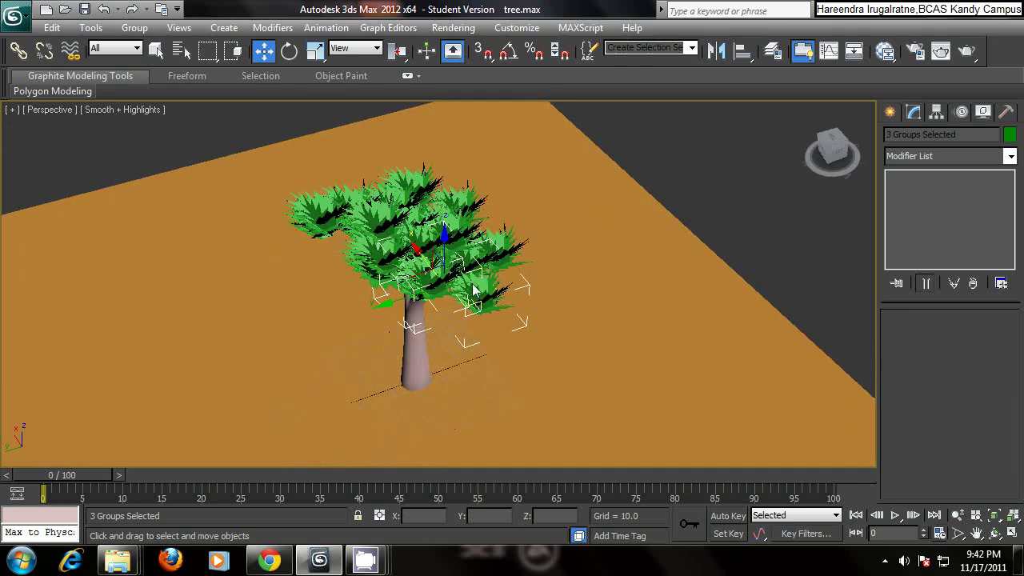
left_click_drag(400, 303, 364, 317)
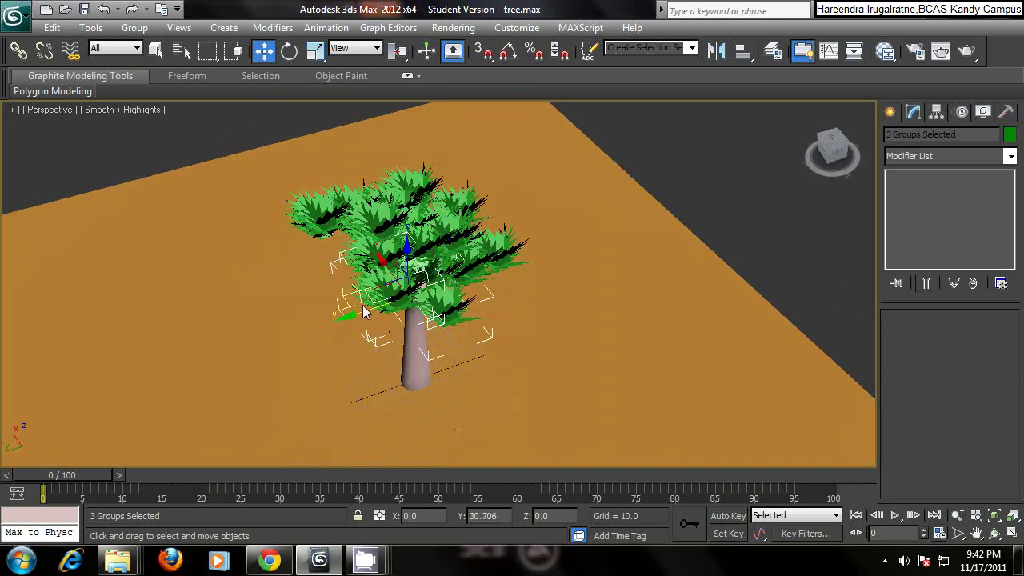
left_click_drag(407, 262, 409, 252)
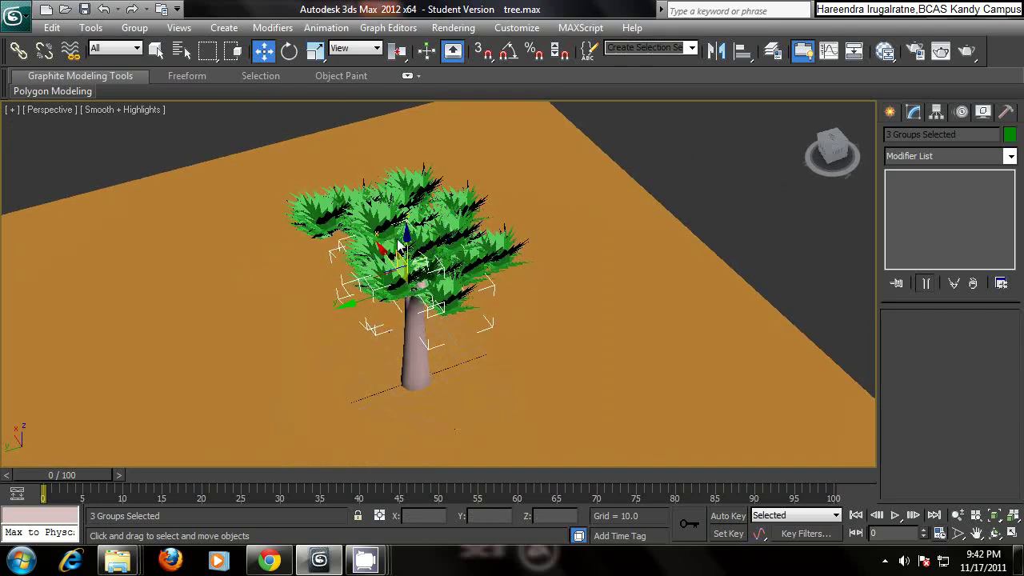
middle_click_drag(312, 110, 391, 238, "alt")
left_click_drag(363, 278, 369, 284)
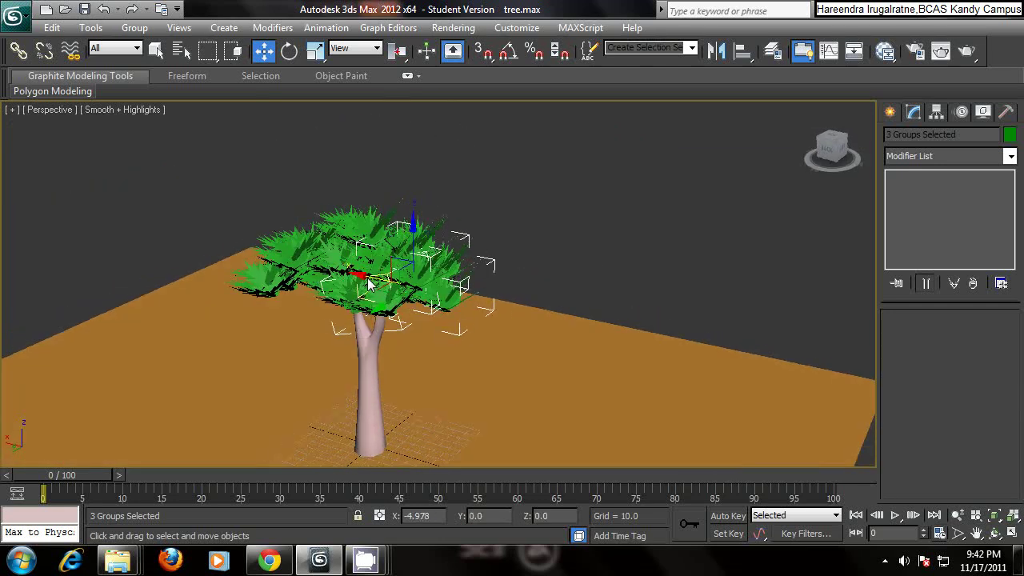
middle_click_drag(414, 264, 528, 308, "alt")
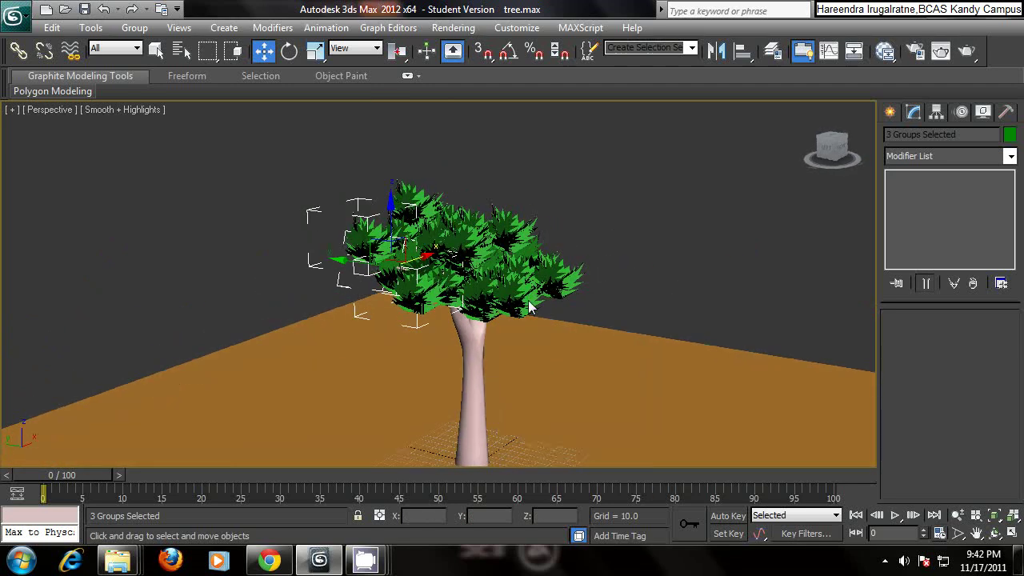
Tilt leaves015 slightly, then tilt the 'leaves' group about X and back about 10°.
left_click(450, 247)
left_click(289, 51)
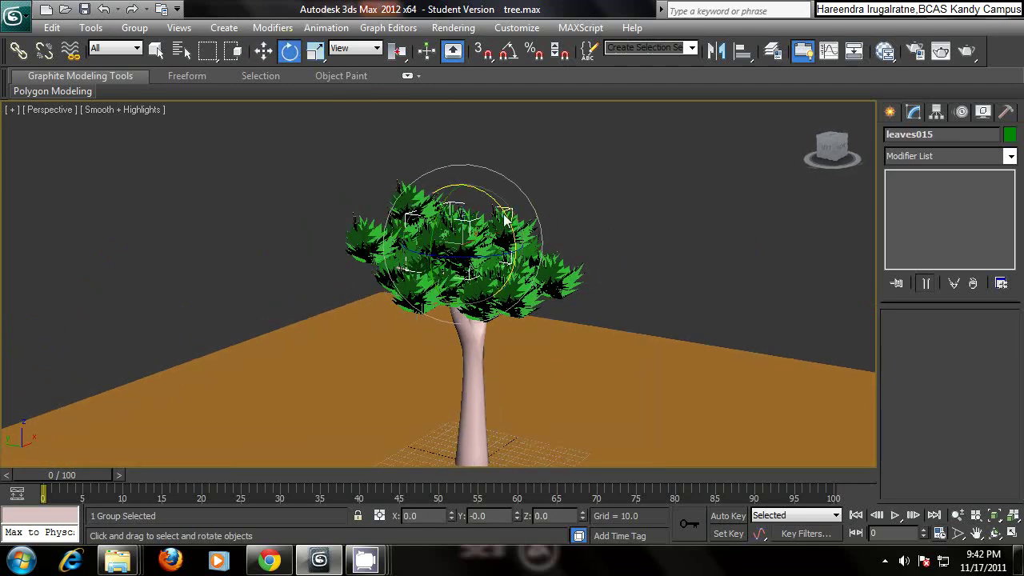
left_click_drag(500, 214, 503, 222)
left_click(532, 272)
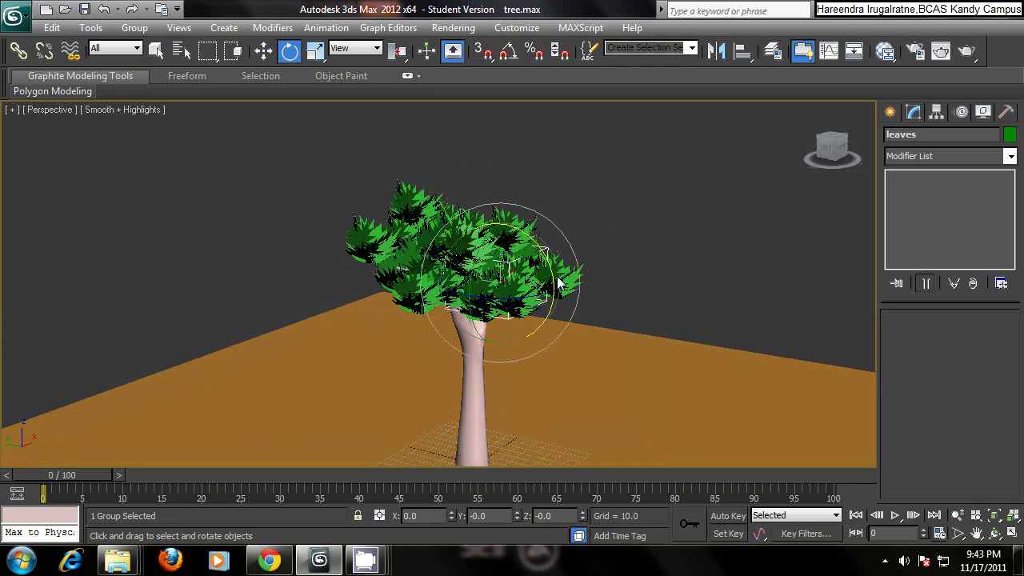
left_click_drag(543, 255, 533, 291)
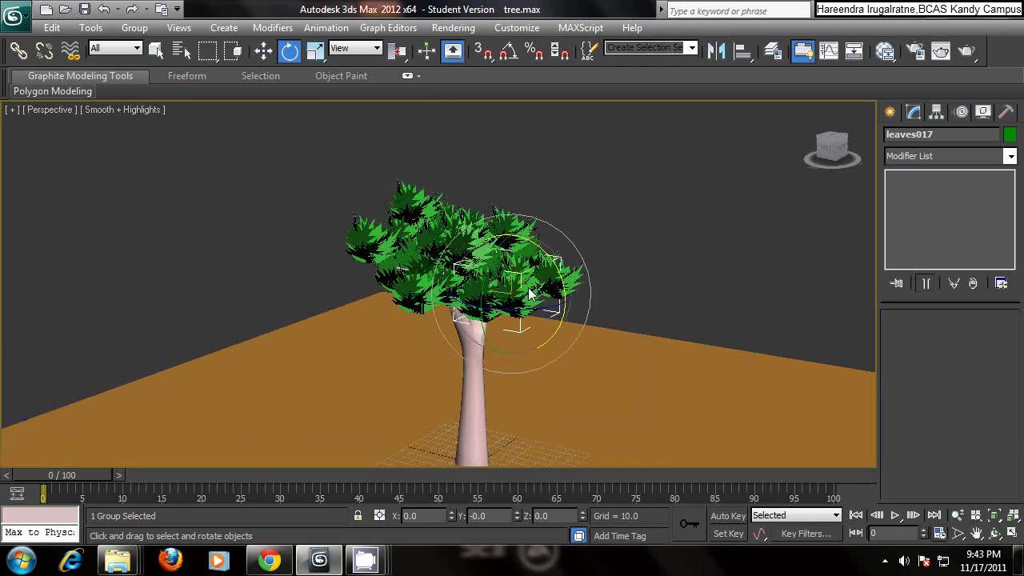
left_click_drag(559, 282, 577, 299)
Rotate leaves024 to a new angle while picking through leaves033, leaves035 and leaves012.
left_click(403, 250)
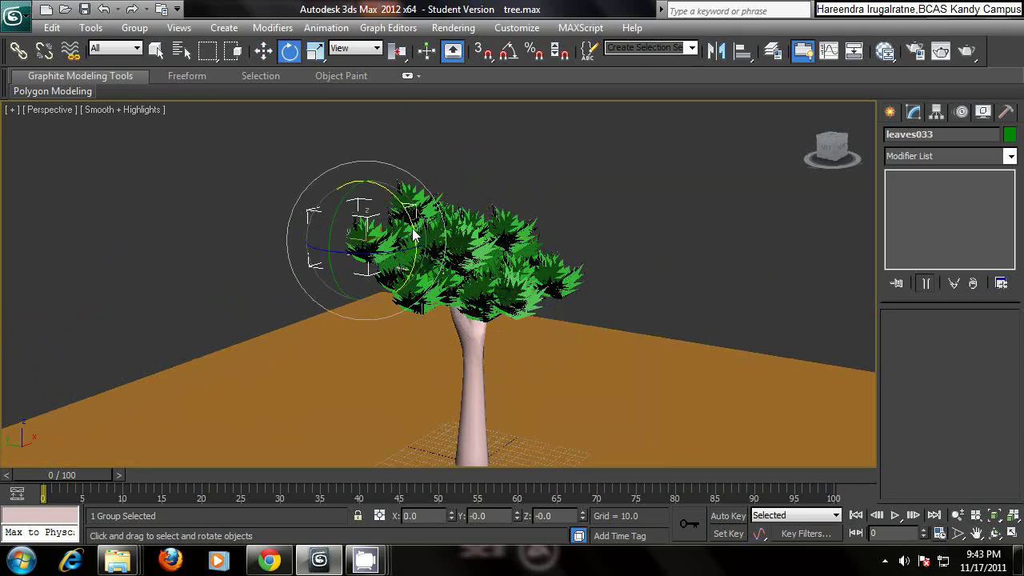
left_click(418, 201)
left_click_drag(450, 179, 435, 171)
left_click(410, 278)
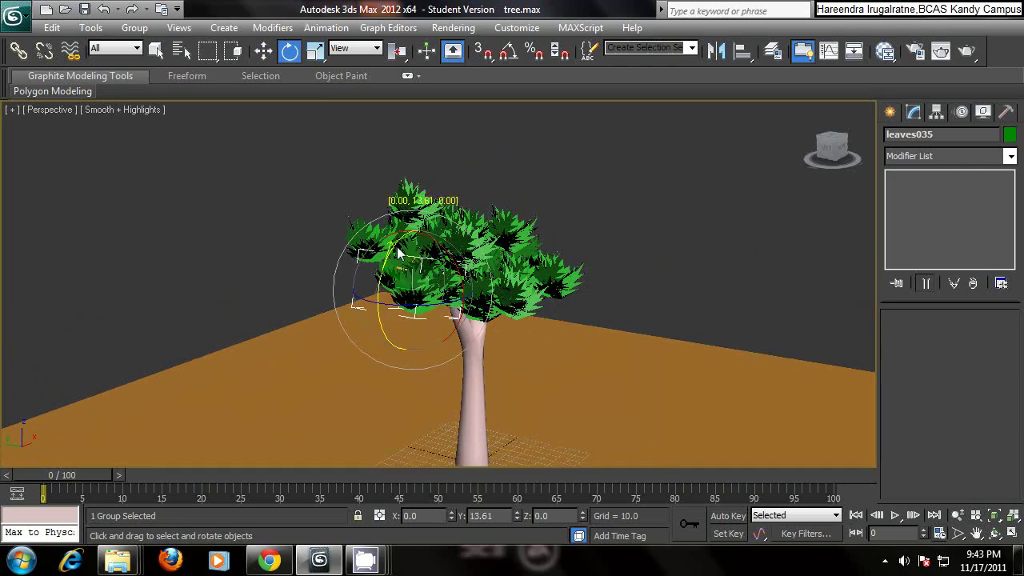
left_click(399, 253)
mouse_move(470, 284)
middle_mouse_down("alt")
mouse_move(429, 229)
mouse_move(448, 240)
mouse_move(472, 291)
middle_mouse_up("alt")
Rotate leaves018 to a new angle and tilt leaves020 about X.
left_click(502, 257)
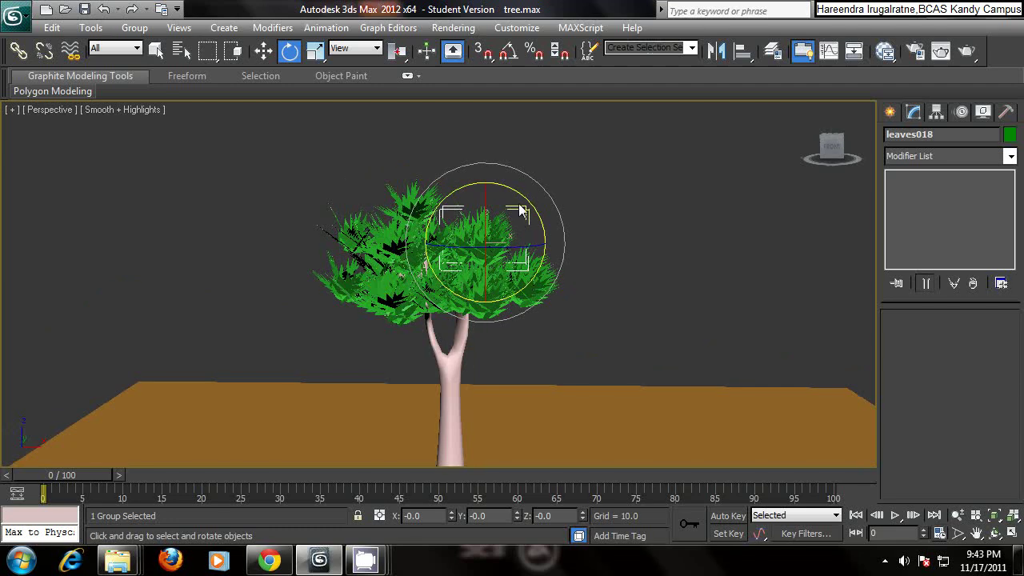
left_click_drag(519, 210, 560, 247)
left_click(538, 289)
left_click(537, 272)
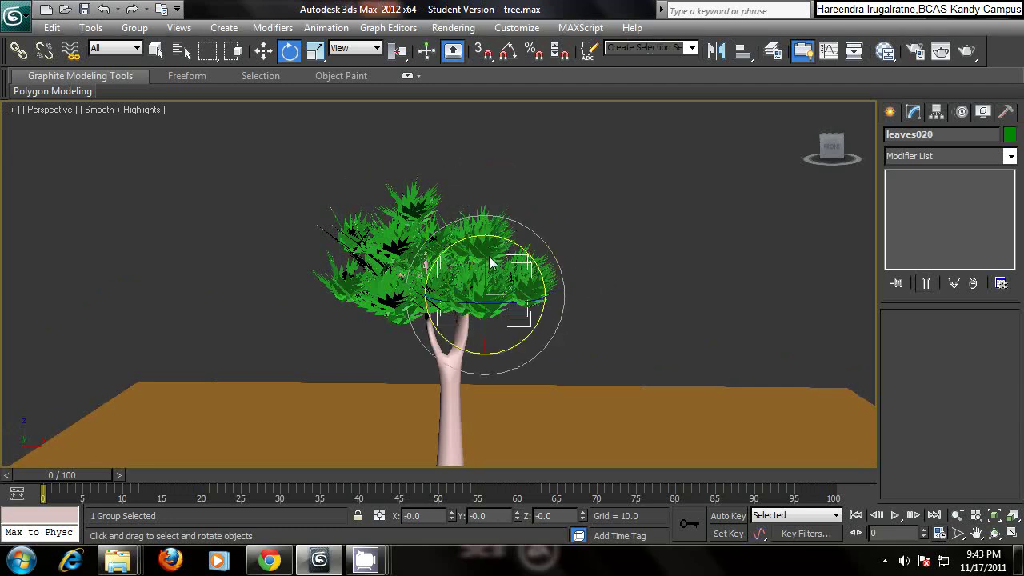
middle_click_drag(488, 256, 502, 276, "alt")
left_click_drag(512, 250, 497, 263)
Rotate leaves020 further about Y, rotate leaves028, and tilt leaves022 about X.
middle_click_drag(599, 298, 420, 318, "alt")
left_click_drag(421, 318, 432, 326)
middle_click_drag(433, 326, 452, 340, "alt")
left_click_drag(440, 336, 429, 349)
left_click(448, 320)
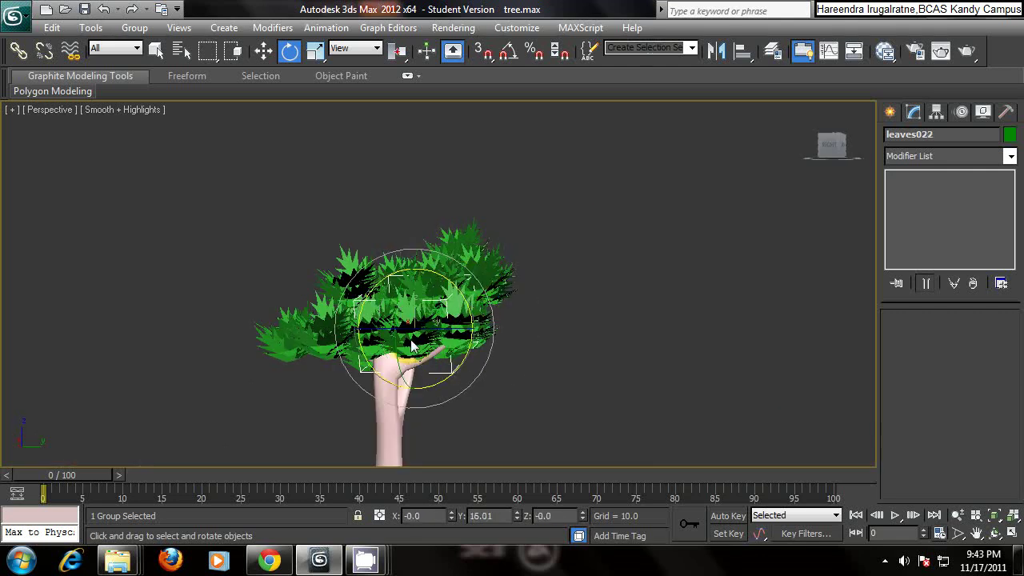
left_click_drag(459, 294, 473, 326)
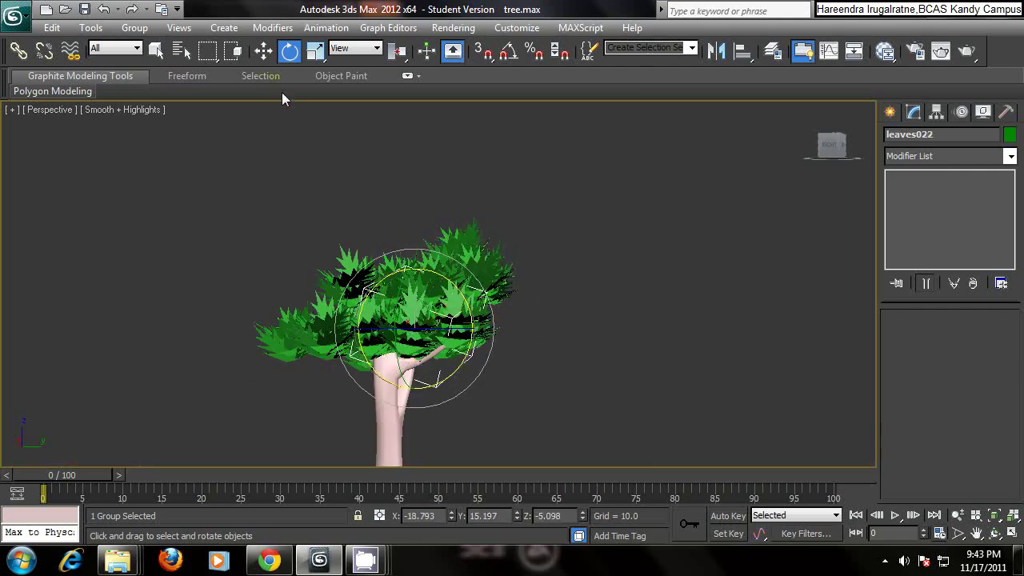
left_click(270, 54)
Lower leaves022 slightly on Z into the canopy.
left_click_drag(416, 277, 417, 286)
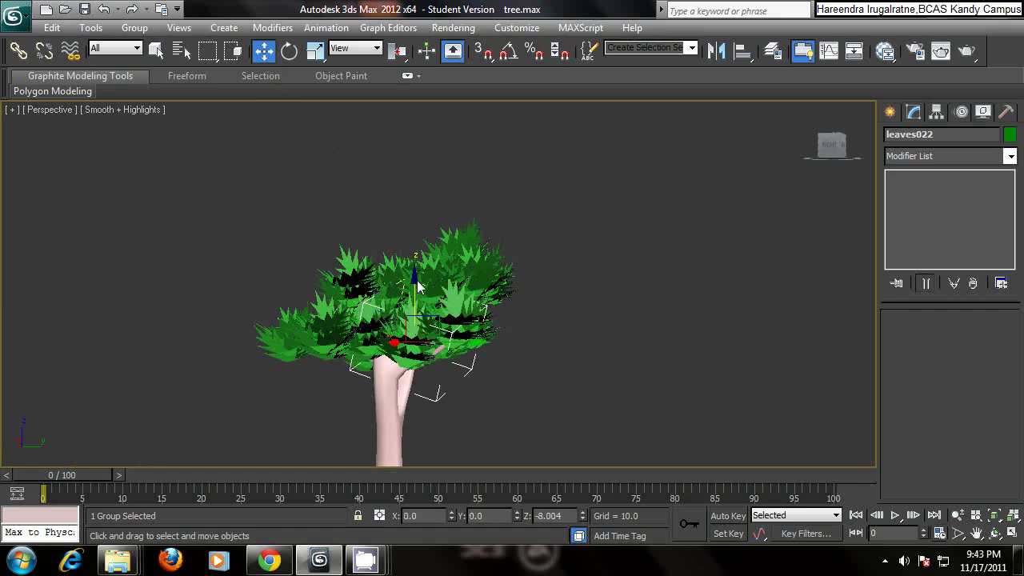
middle_click_drag(430, 345, 380, 360, "alt")
scroll(380, 360, "up", 3)
scroll(412, 354, "down", 5)
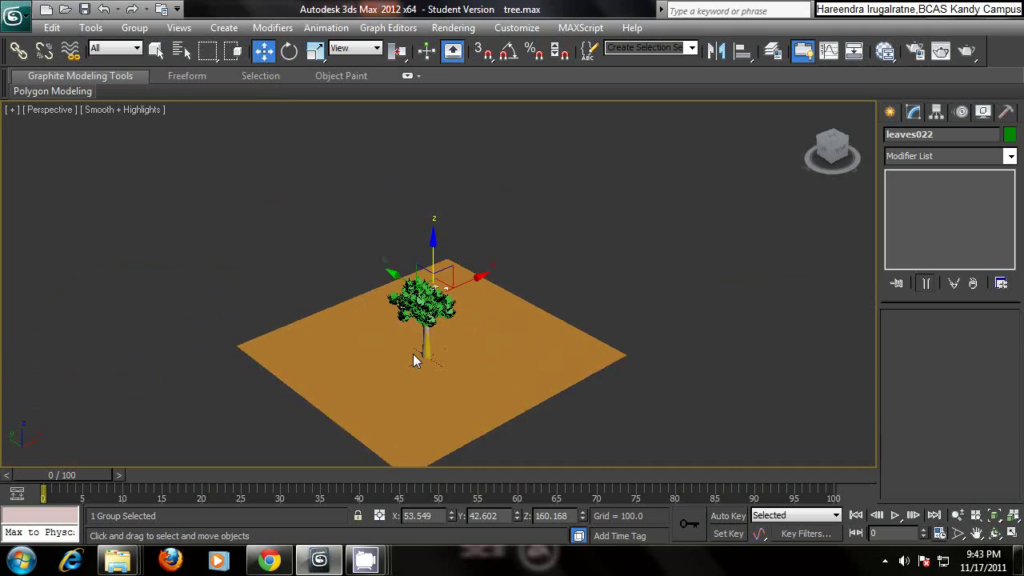
scroll(412, 354, "up", 2)
scroll(412, 353, "up", 5)
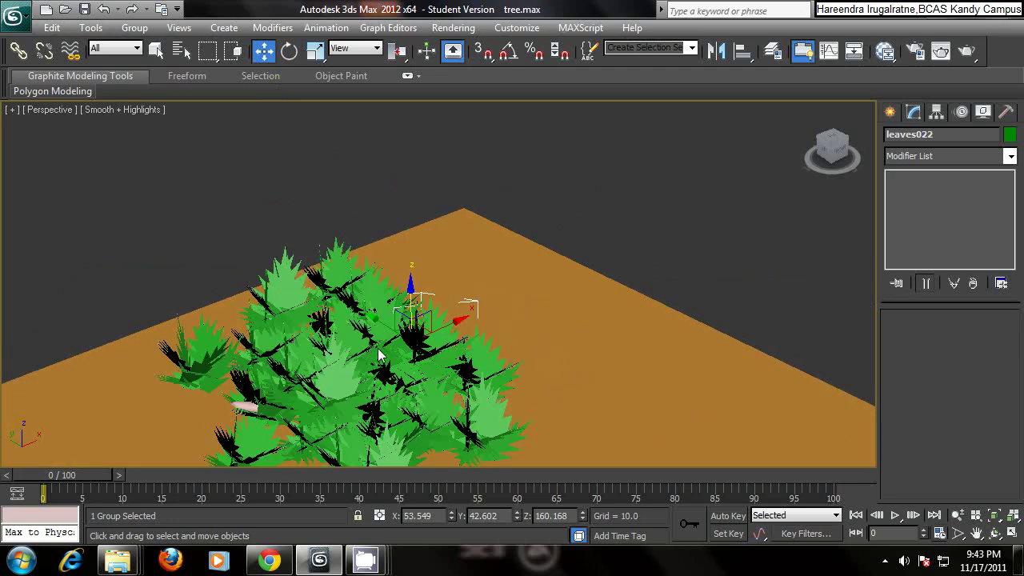
scroll(376, 355, "down", 2)
Clone a leaf group upward as leaves036, then shift it left and lower it slightly.
left_click_drag(382, 307, 383, 239, "shift")
left_click(512, 347)
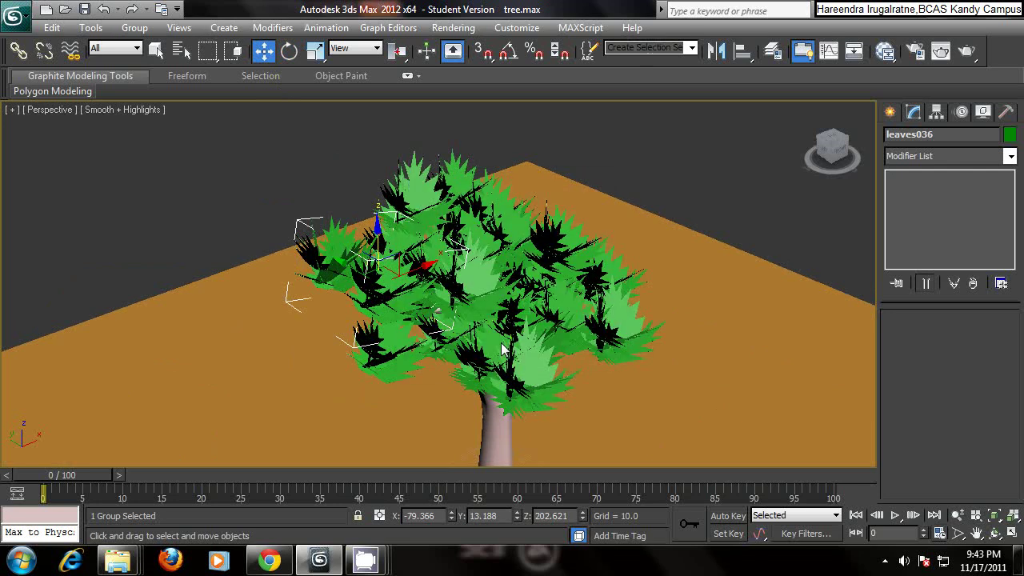
middle_click_drag(460, 340, 570, 302, "alt")
mouse_move(436, 302)
middle_mouse_down("alt")
mouse_move(431, 315)
mouse_move(428, 290)
middle_mouse_up("alt")
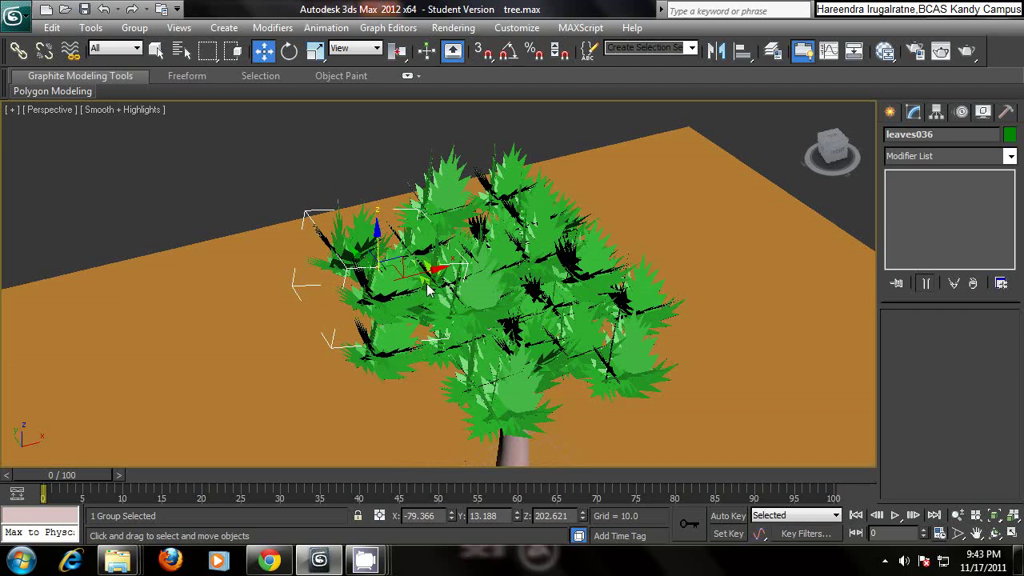
left_click_drag(432, 274, 438, 311)
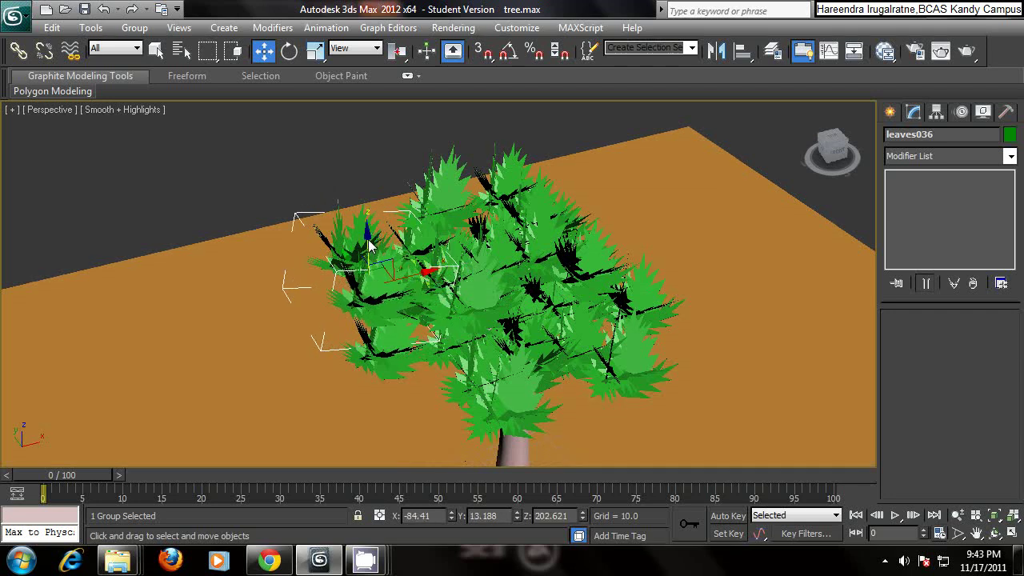
left_click_drag(370, 245, 372, 258)
Copy the leaves to the right side as leaves037.
middle_click_drag(434, 363, 410, 339, "alt")
scroll(444, 361, "down", 2)
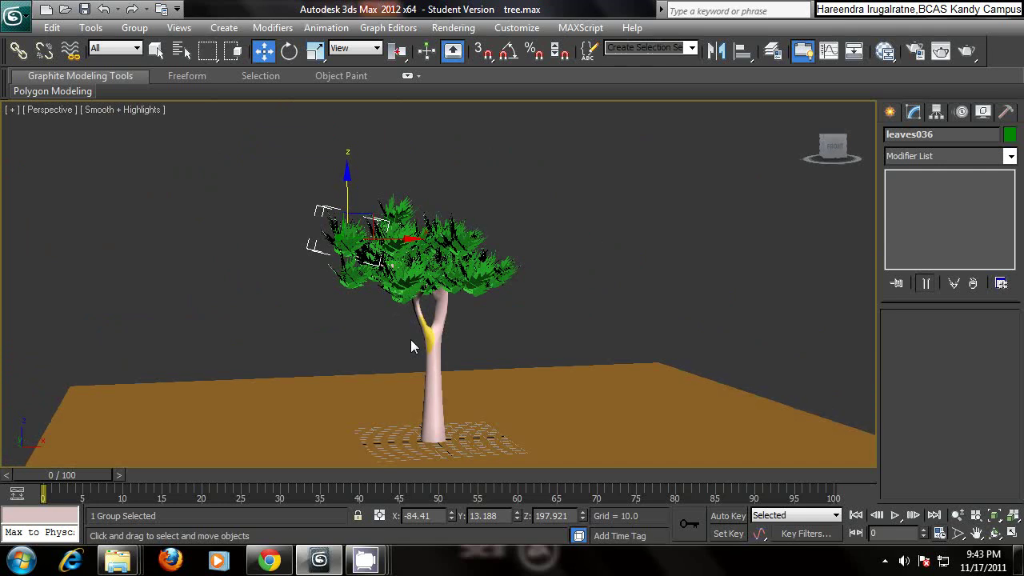
left_click_drag(392, 246, 541, 250, "shift")
left_click(535, 347)
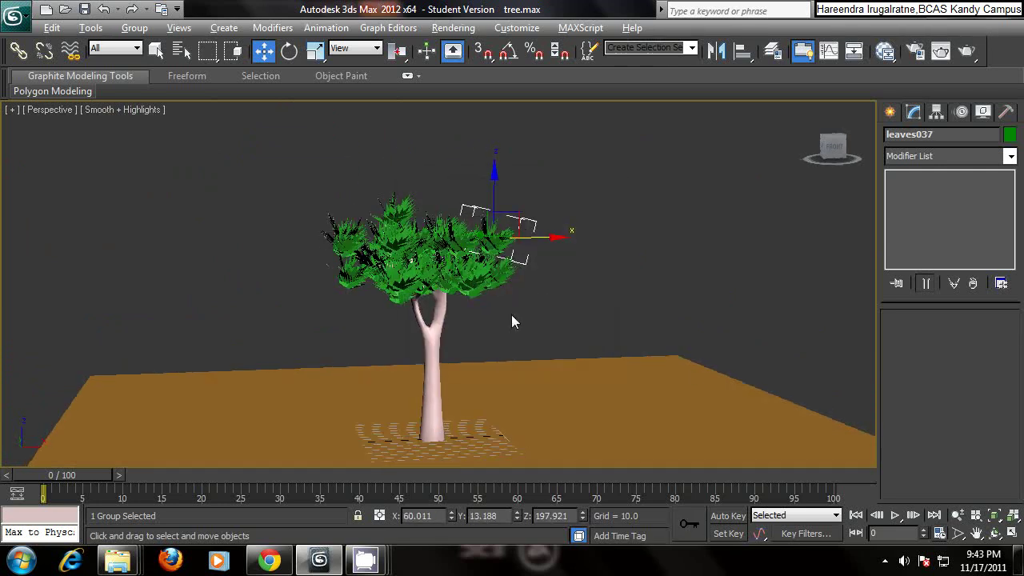
Copy leaves over to the left as leaves038 and adjust its height.
mouse_move(511, 314)
middle_mouse_down("alt")
mouse_move(451, 343)
mouse_move(520, 298)
middle_mouse_up("alt")
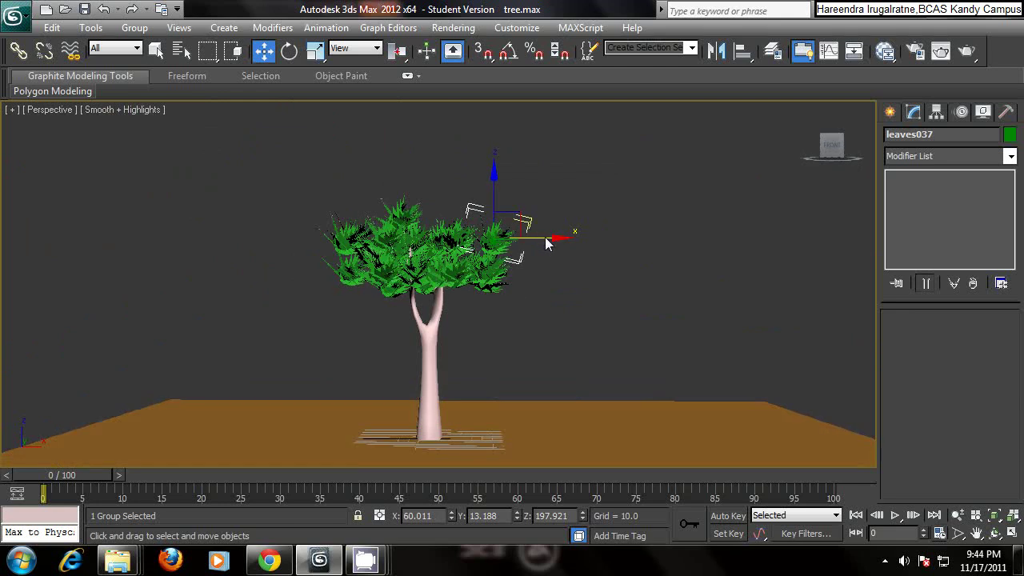
left_click_drag(547, 243, 494, 244, "shift")
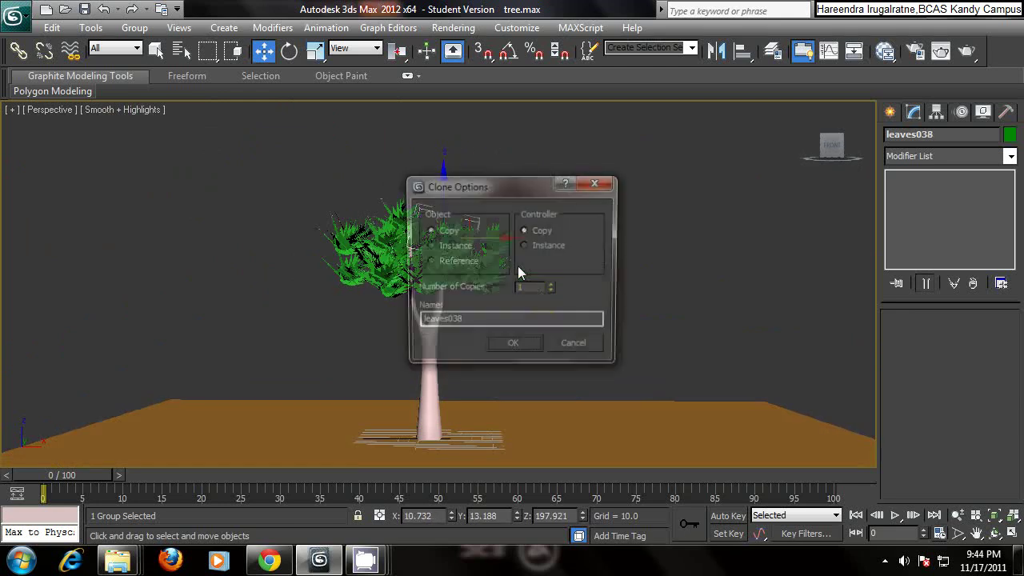
left_click(526, 348)
mouse_move(446, 190)
left_mouse_down()
mouse_move(445, 136)
mouse_move(446, 174)
left_mouse_up()
left_click(452, 260, "ctrl")
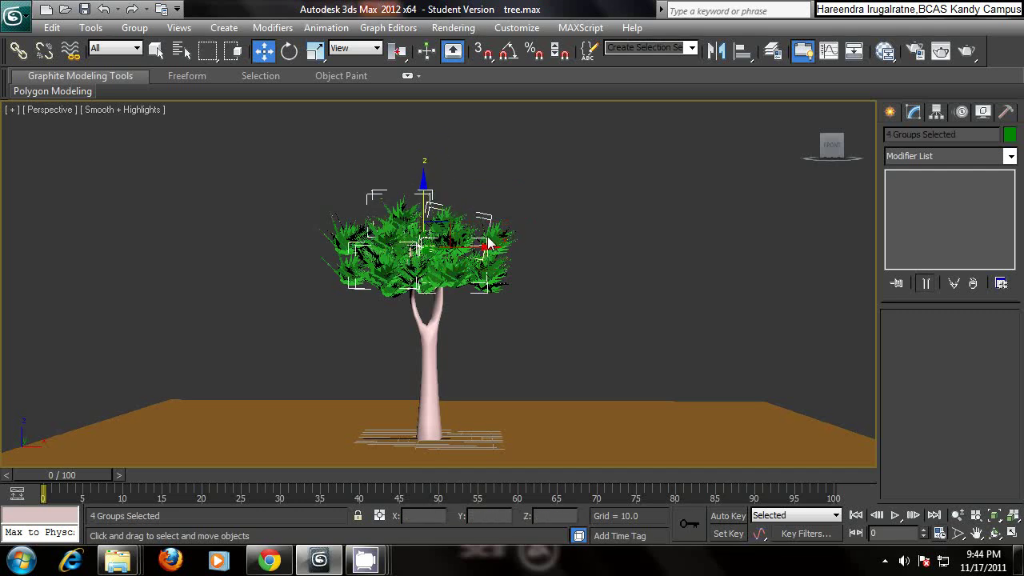
Add a fifth leaf group to the selection and clone all five upward as a copy.
left_click(504, 240, "ctrl")
middle_click_drag(470, 256, 443, 244, "alt")
left_click_drag(436, 212, 437, 193, "shift")
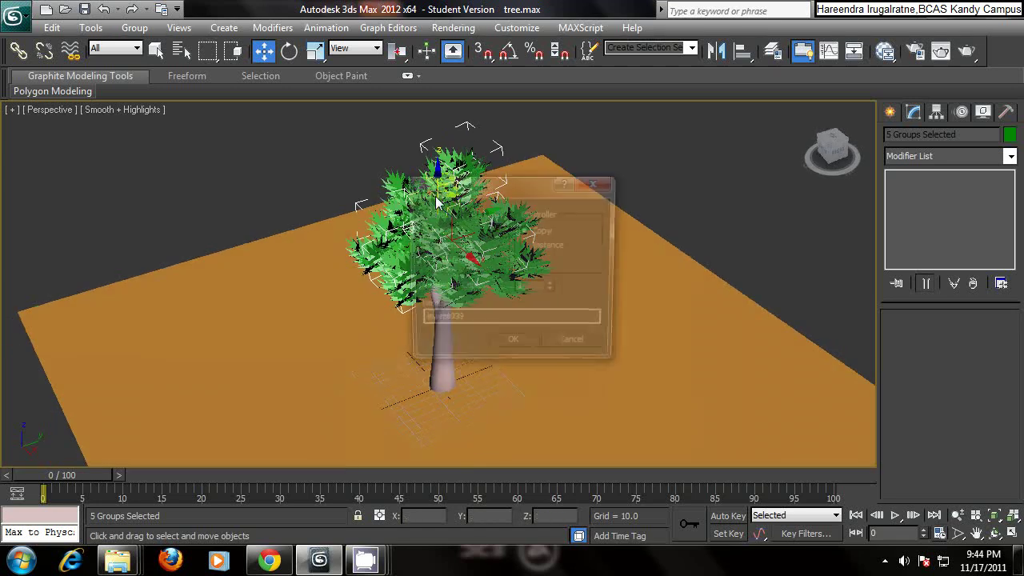
left_click(511, 347)
middle_click_drag(502, 341, 557, 246, "alt")
Rotate the copied groups -33.49° around Z, then clear the selection.
left_click(289, 51)
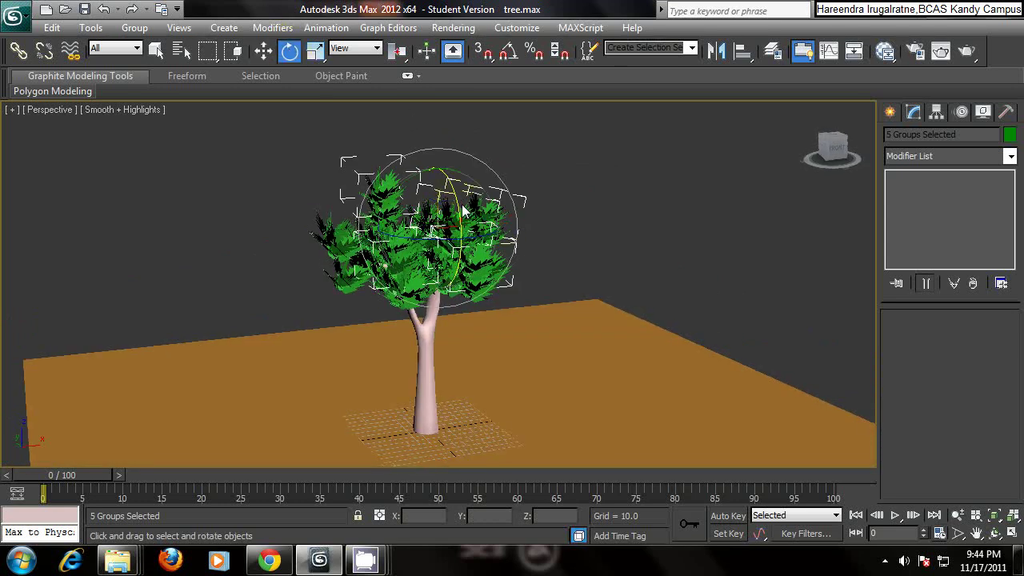
left_click_drag(450, 251, 397, 251)
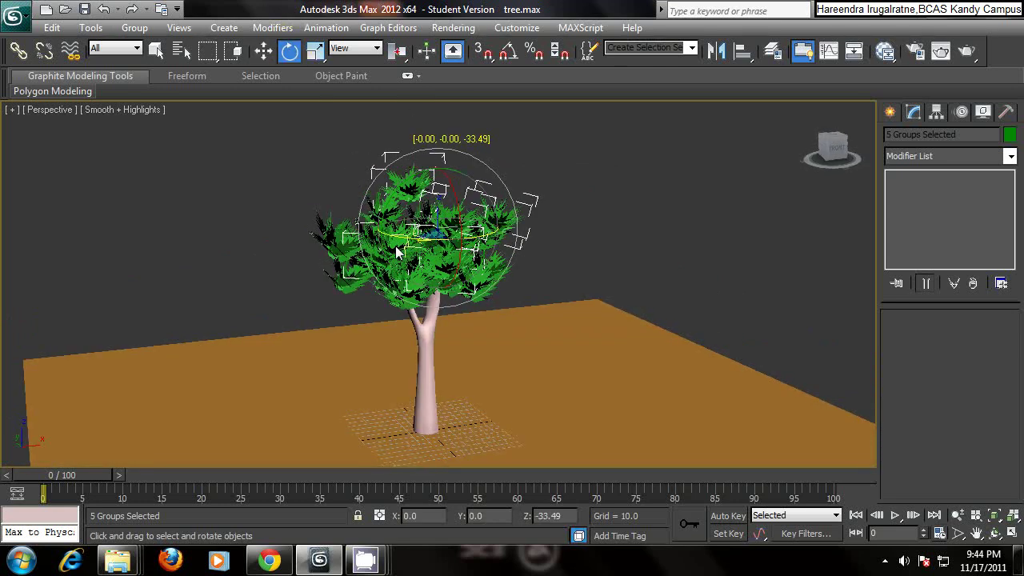
key("w")
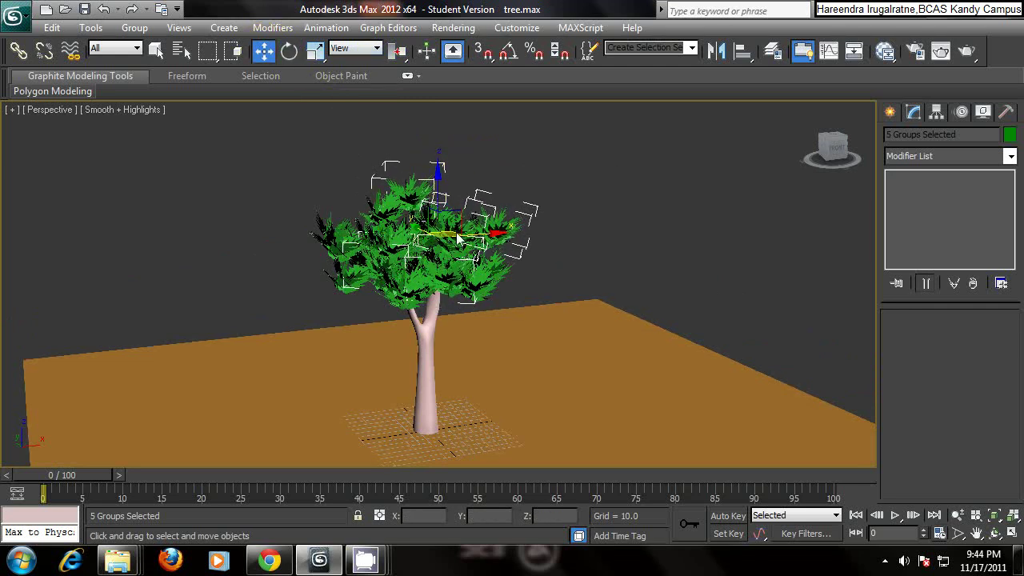
middle_click_drag(472, 237, 551, 277, "alt")
left_click(553, 279)
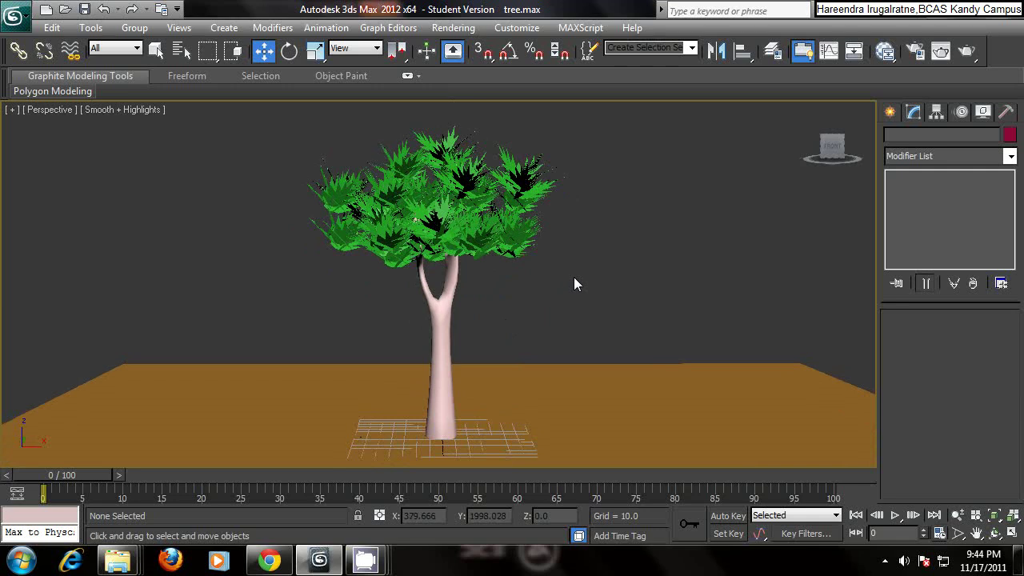